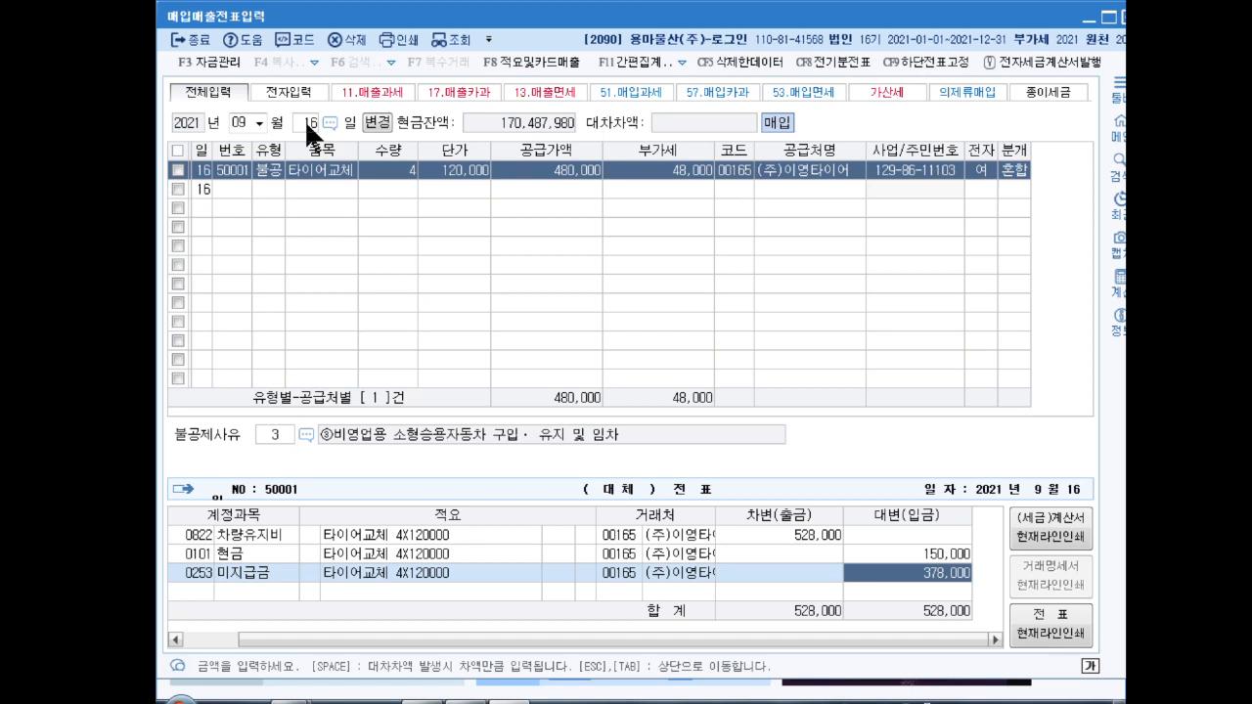
# Step: Finish the 9/16 tire-replacement entry and close the purchase and sales voucher screen
pyautogui.press('Return')
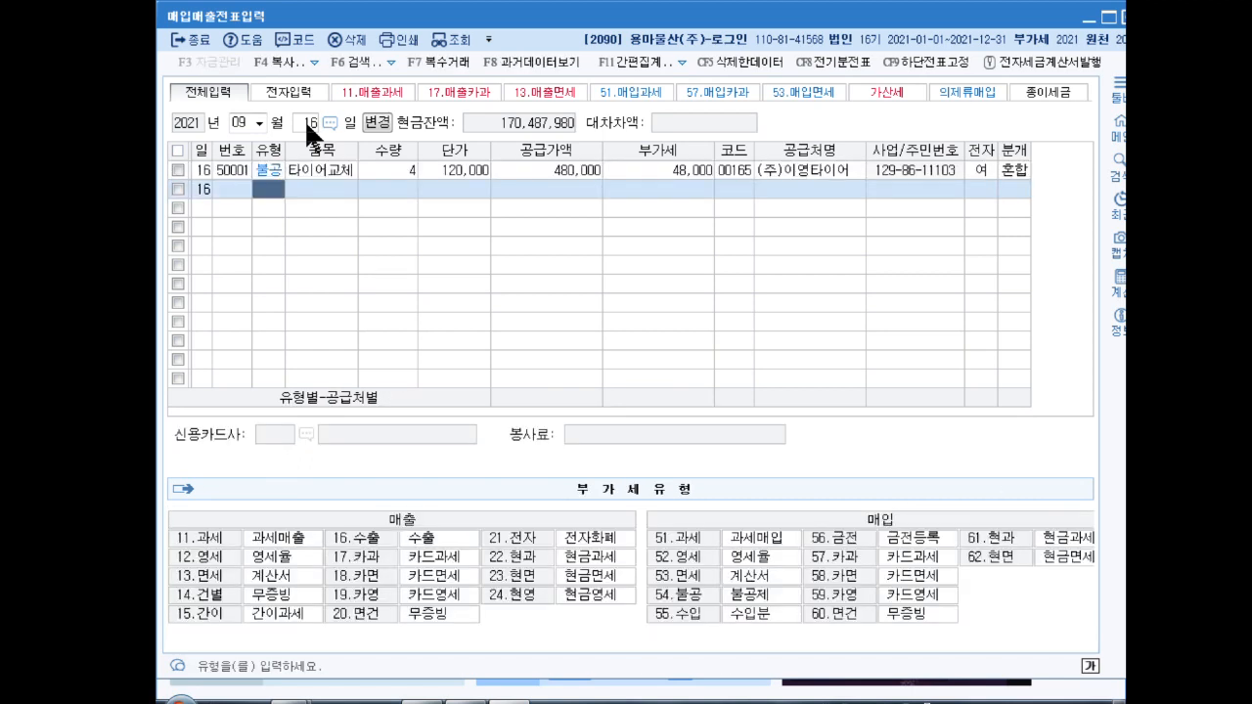
pyautogui.press('Escape')
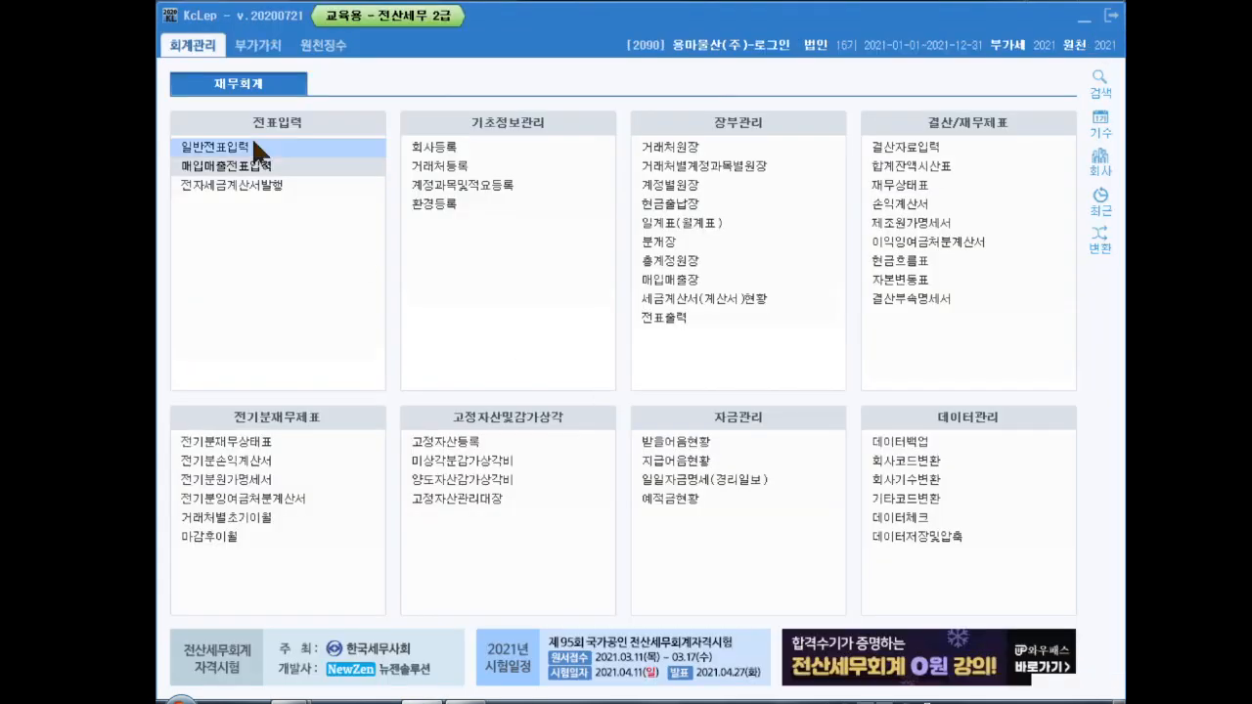
# Step: Open 대손세액공제신고서 under 부가가치 and set its period to April–June 2021
pyautogui.click(255, 44)
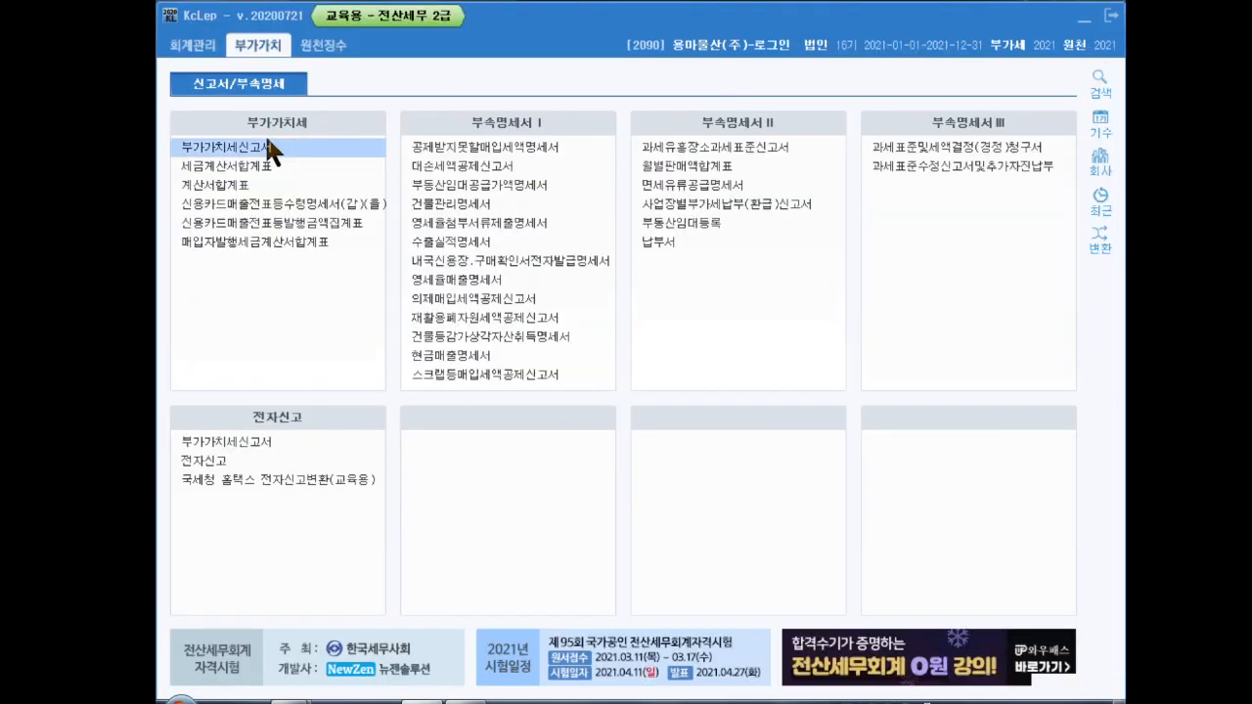
pyautogui.click(471, 173)
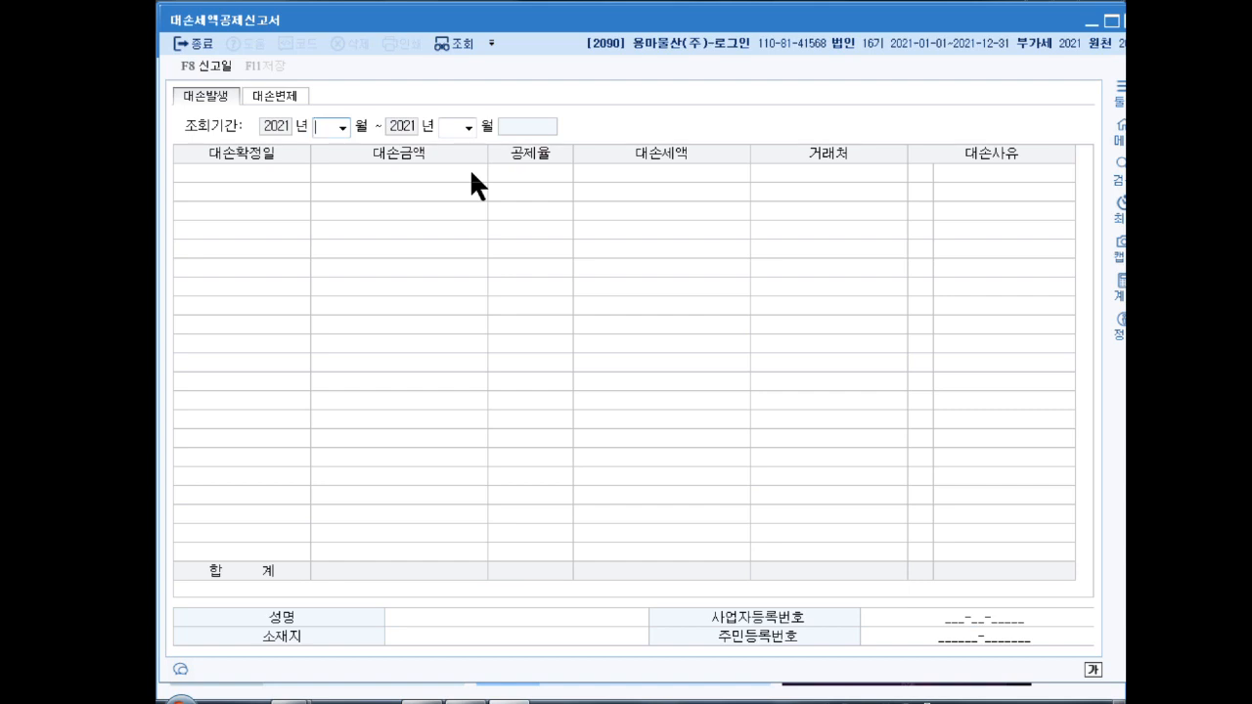
pyautogui.write('4')
pyautogui.press('Return')
pyautogui.write('6')
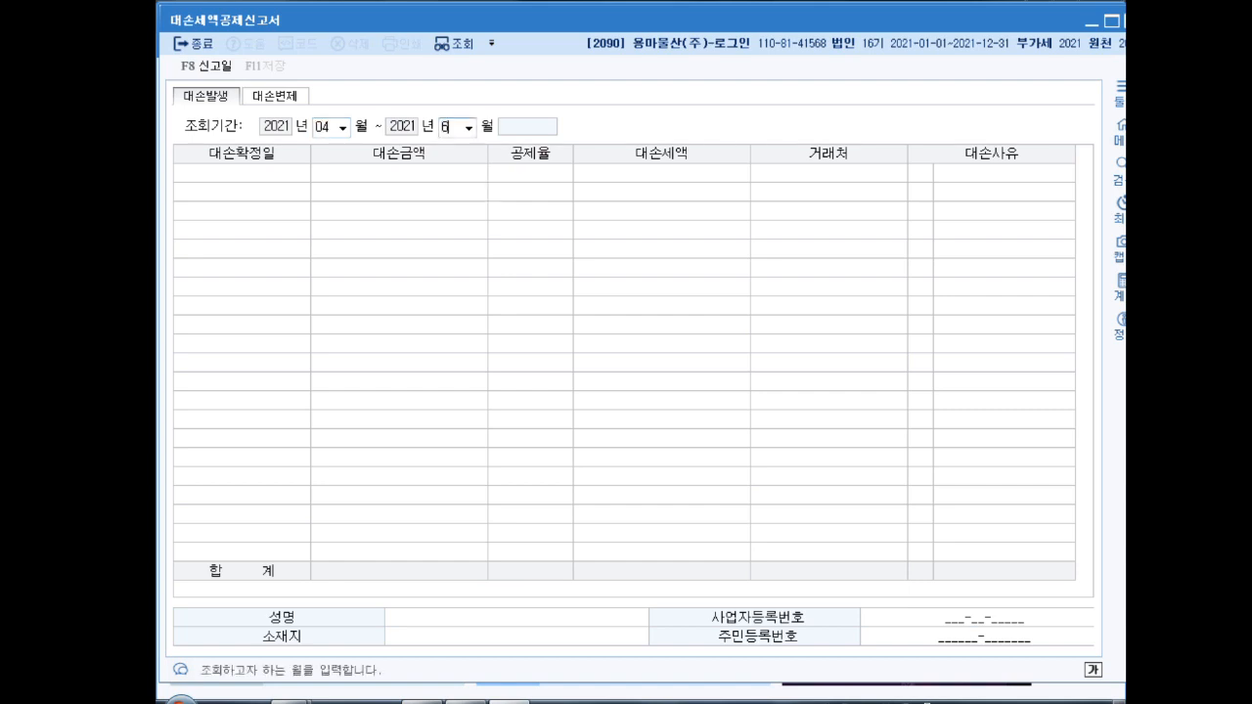
pyautogui.press('Return')
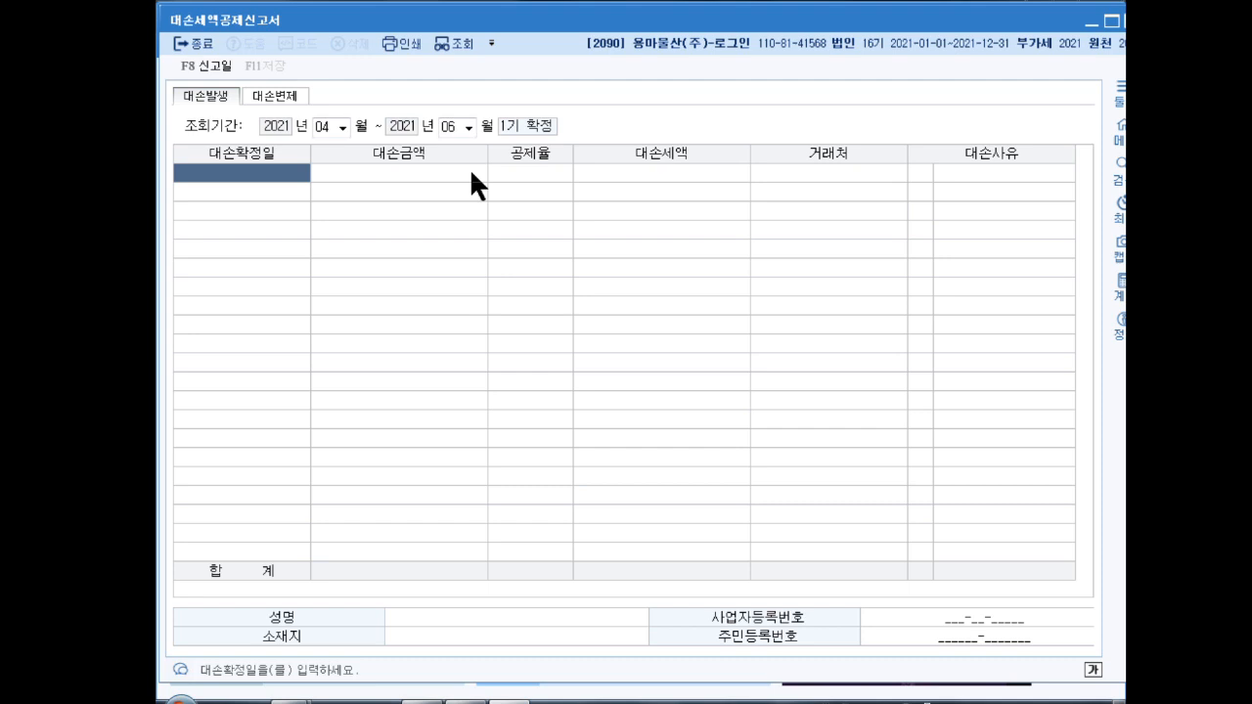
# Step: Enter a bad debt dated 2021-05-01 for 7,700,000
pyautogui.write('120 -  -')
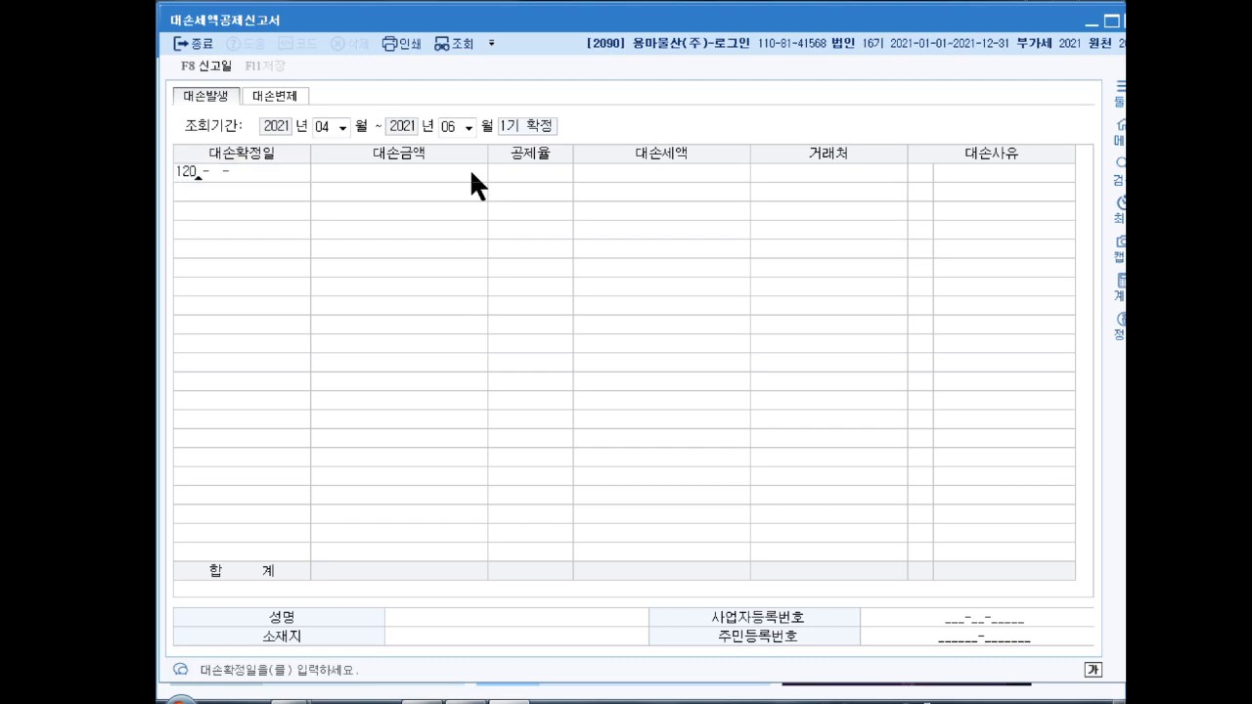
pyautogui.press('BackSpace')
pyautogui.press('BackSpace')
pyautogui.press('BackSpace')
pyautogui.write('2021-05-01')
pyautogui.press('Return')
pyautogui.write('7700000')
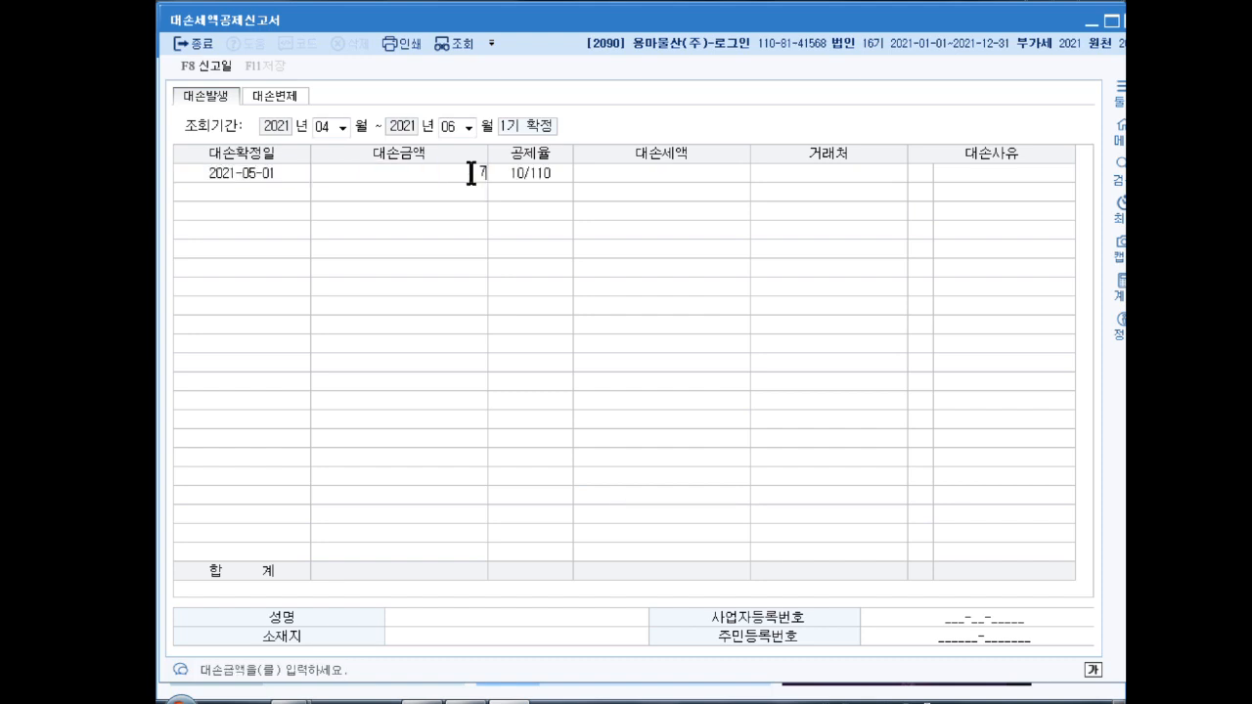
pyautogui.press('Return')
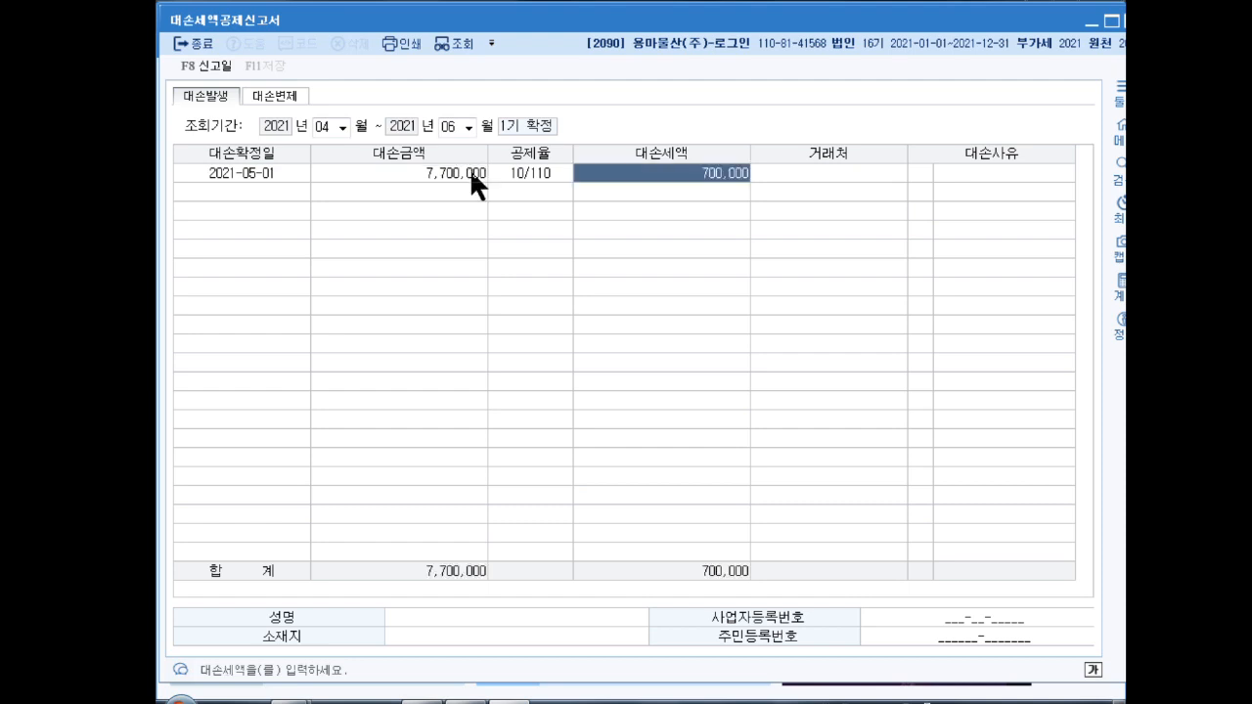
# Step: Set its customer to (주)가경 and reason to 5 부도(6개월경과)
pyautogui.press('Return')
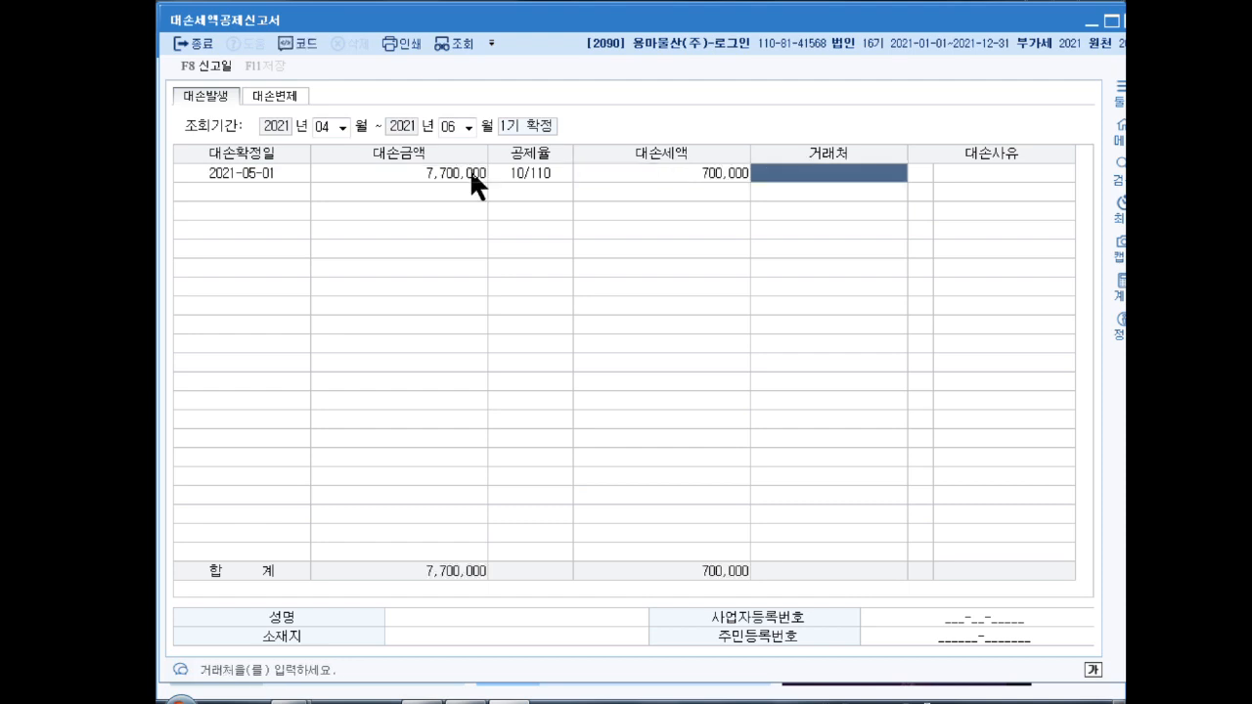
pyautogui.press('F2')
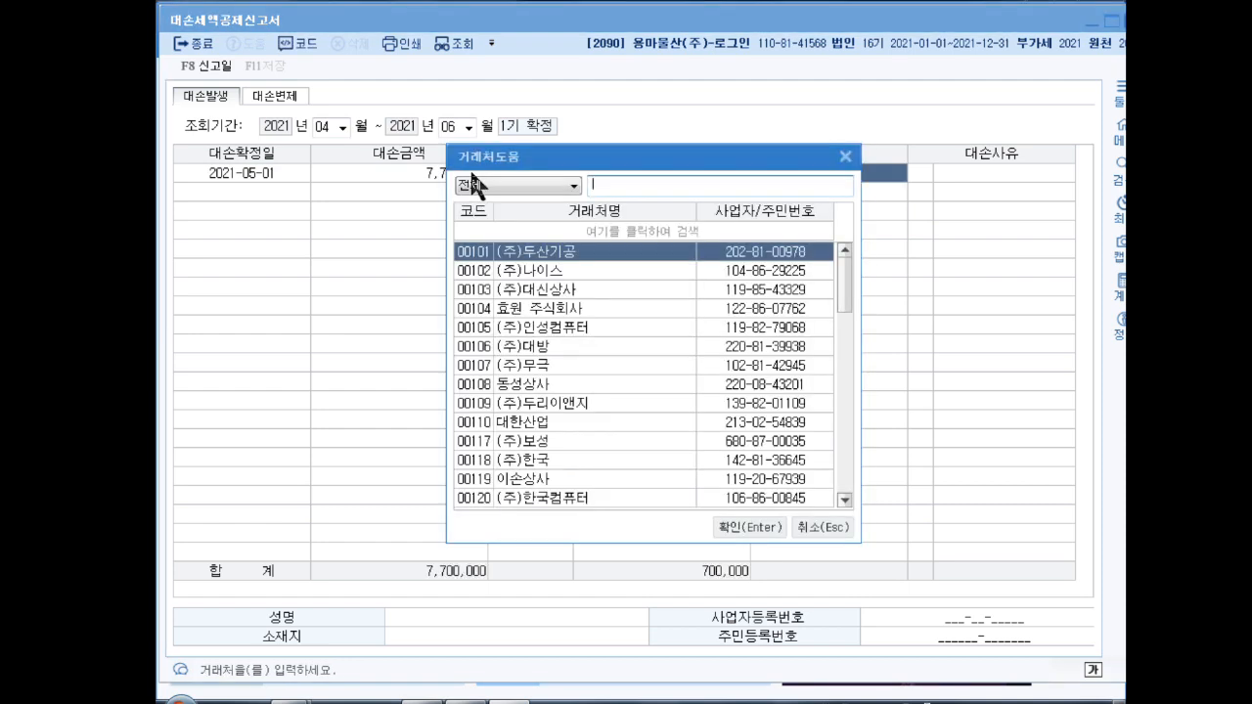
pyautogui.write('가경')
pyautogui.press('Return')
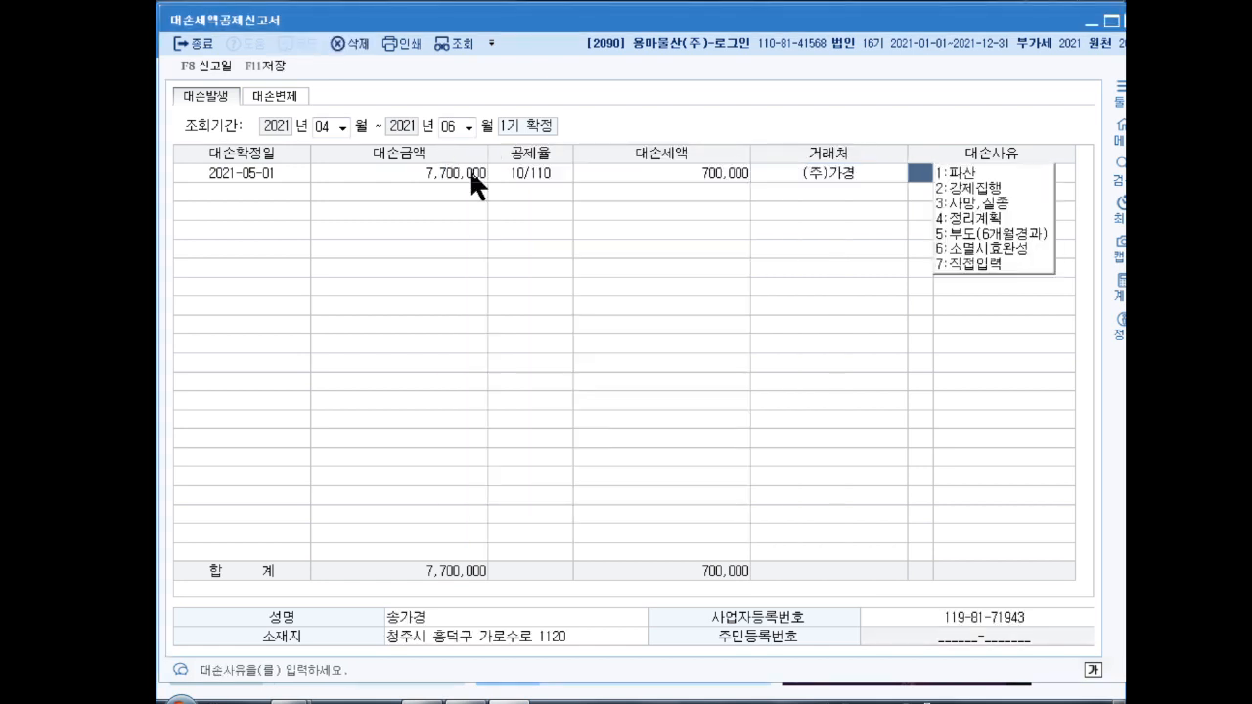
pyautogui.write('5')
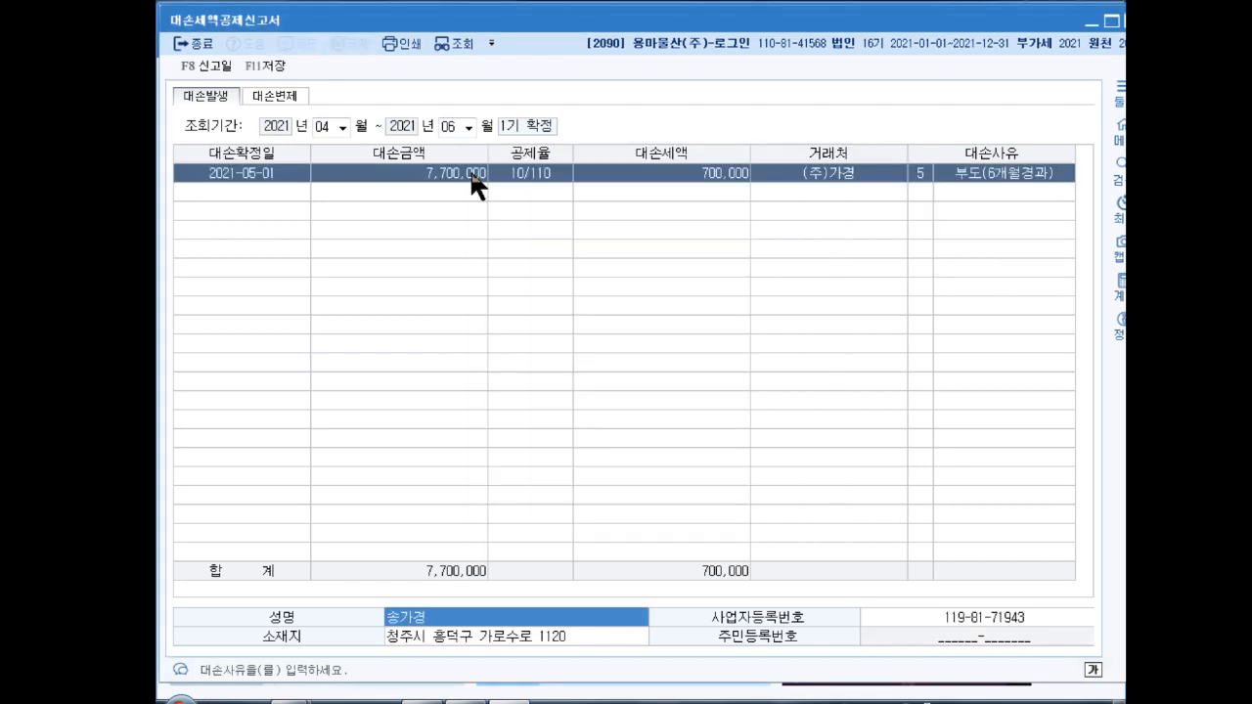
pyautogui.press('Return')
pyautogui.press('Return')
pyautogui.press('Return')
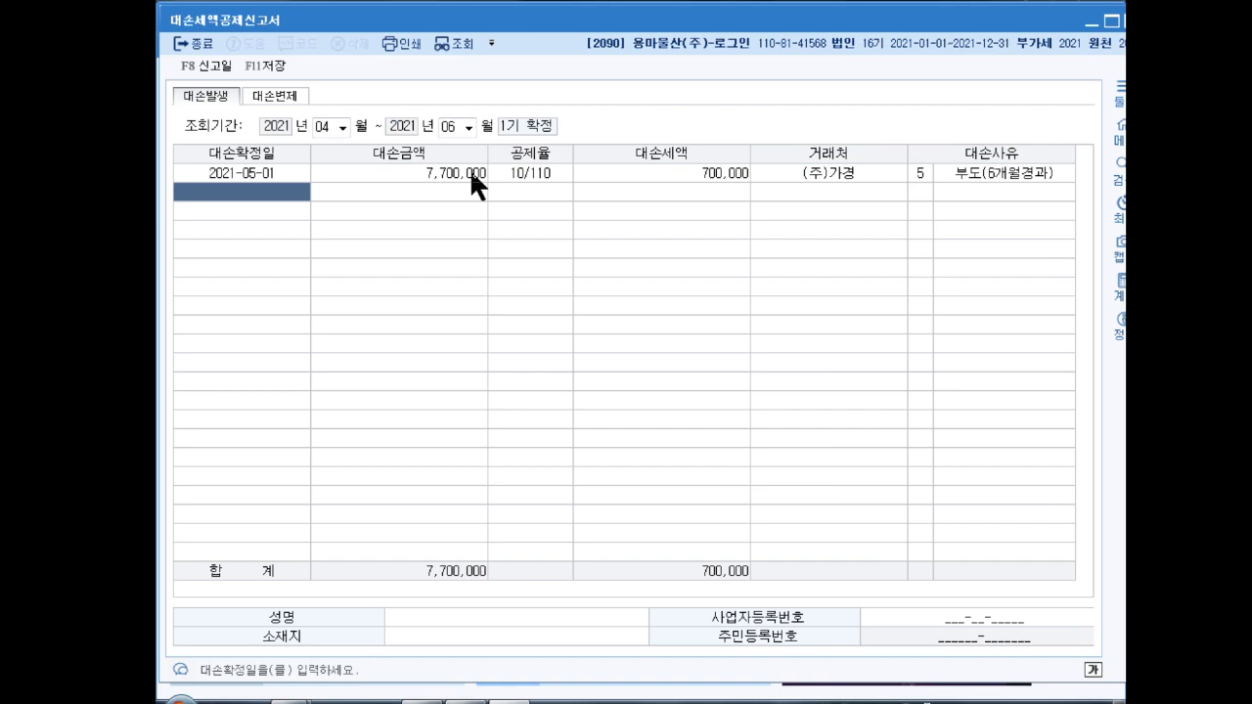
pyautogui.press('Up')
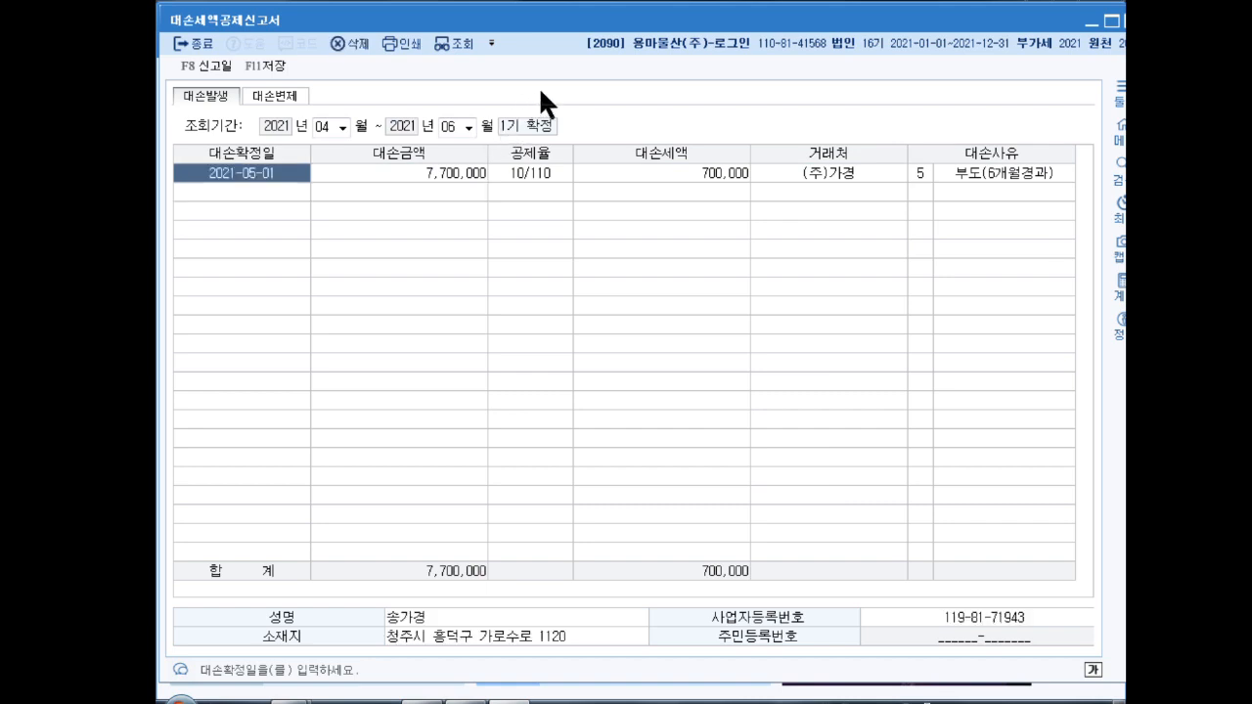
pyautogui.press('Down')
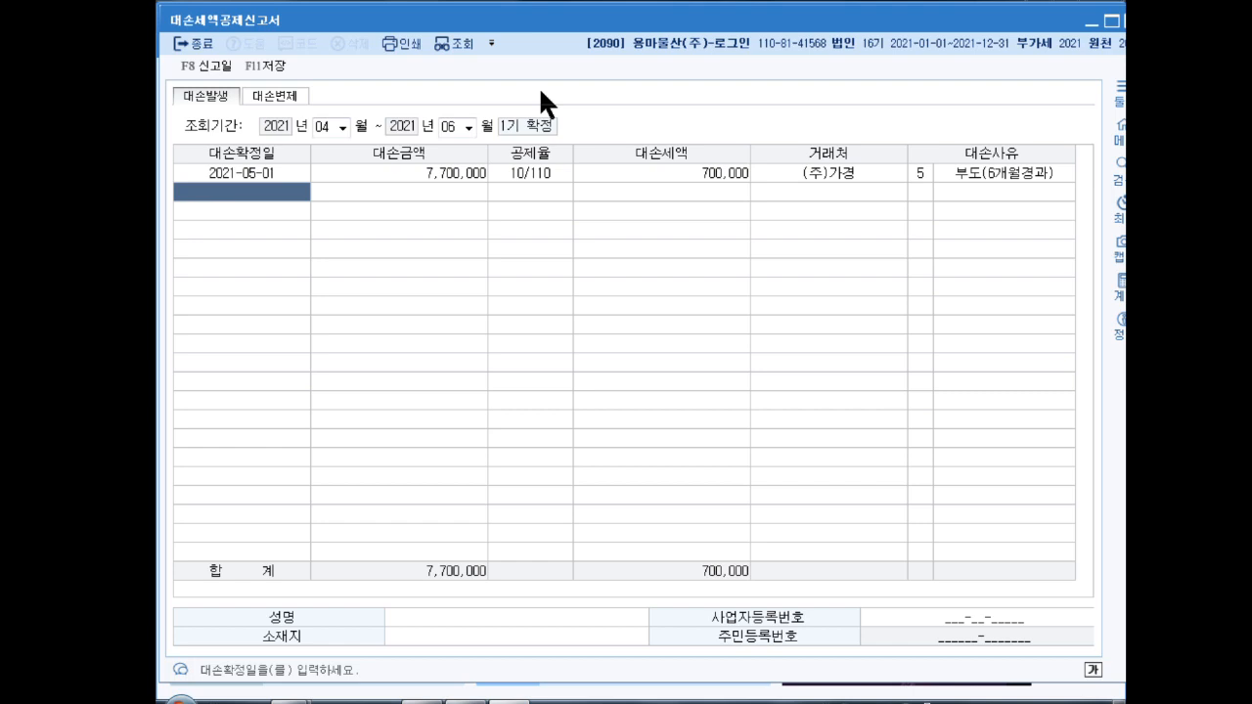
# Step: Enter the 2021-04-01 bad debt of 5,500,000 from (주)비하 with reason 1 파산
pyautogui.write('2021-04-0')
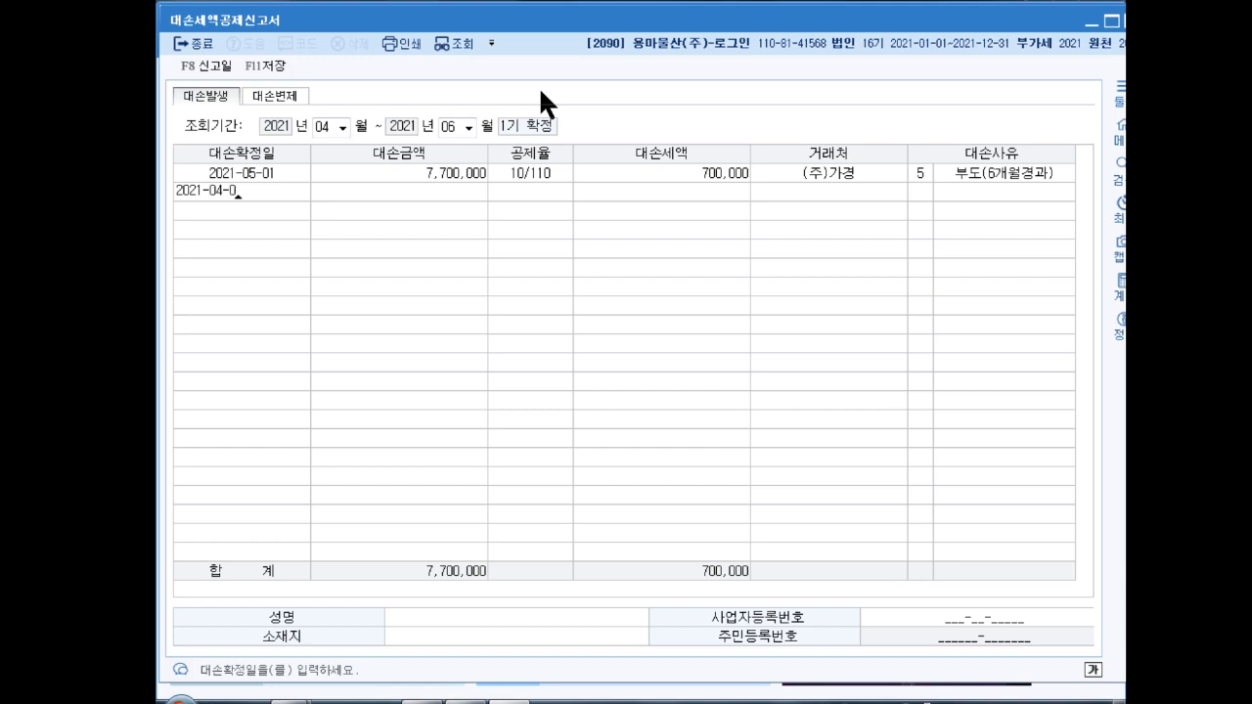
pyautogui.write('1')
pyautogui.press('Return')
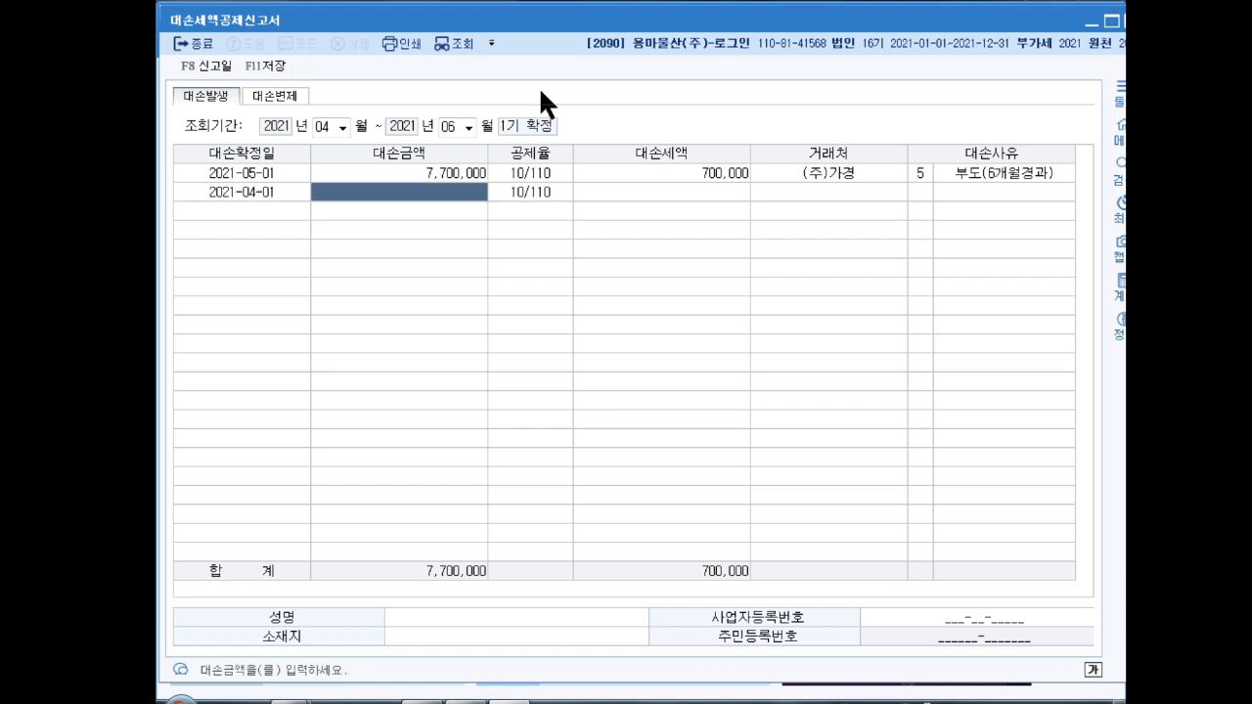
pyautogui.write('5500000')
pyautogui.press('Return')
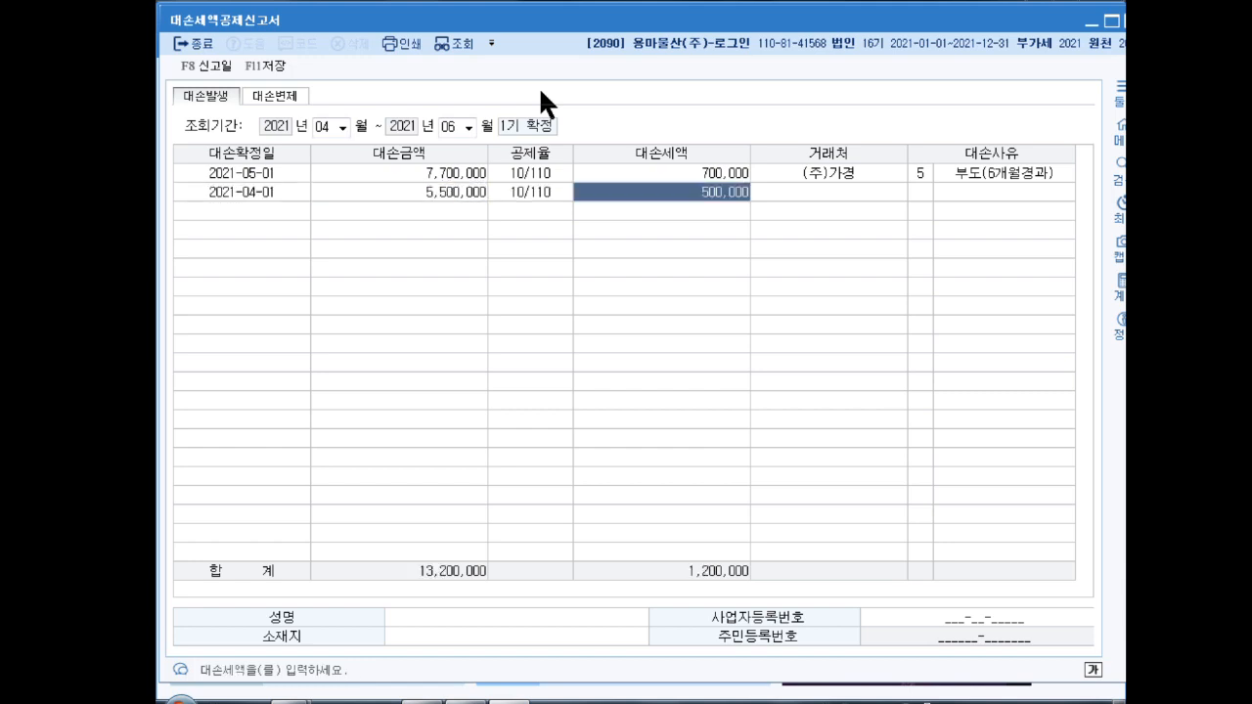
pyautogui.press('Return')
pyautogui.press('F2')
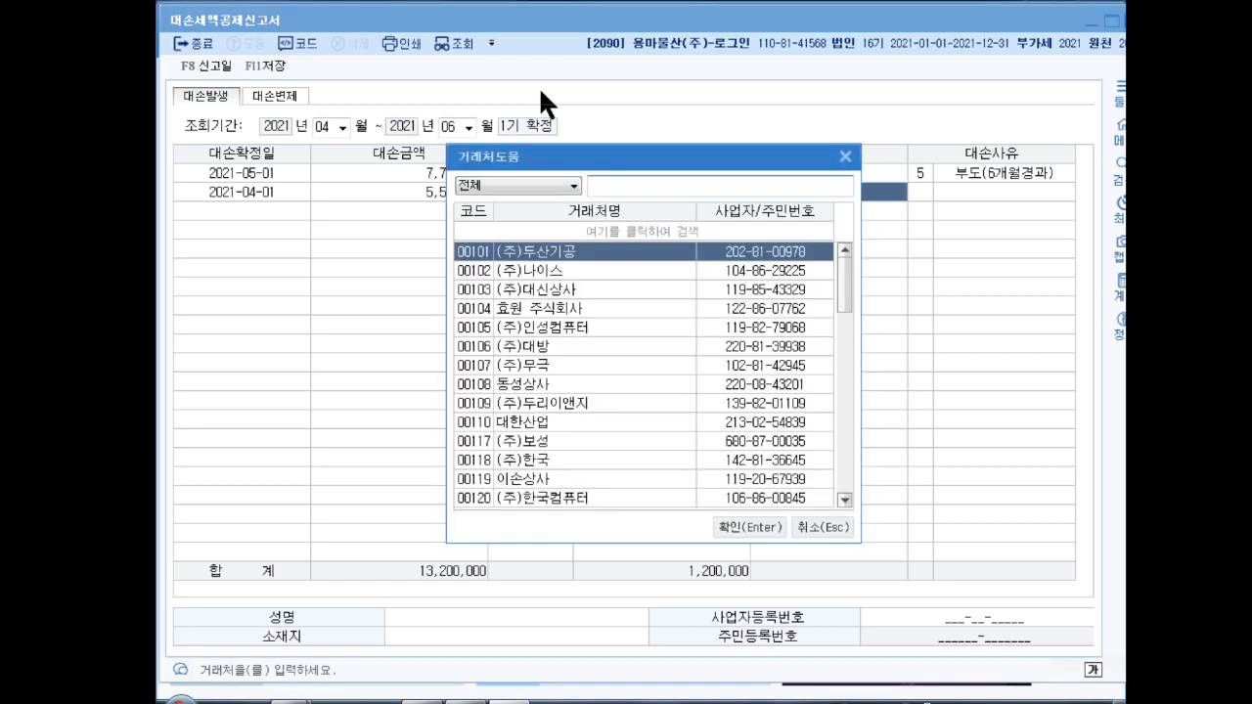
pyautogui.write('비하')
pyautogui.press('Return')
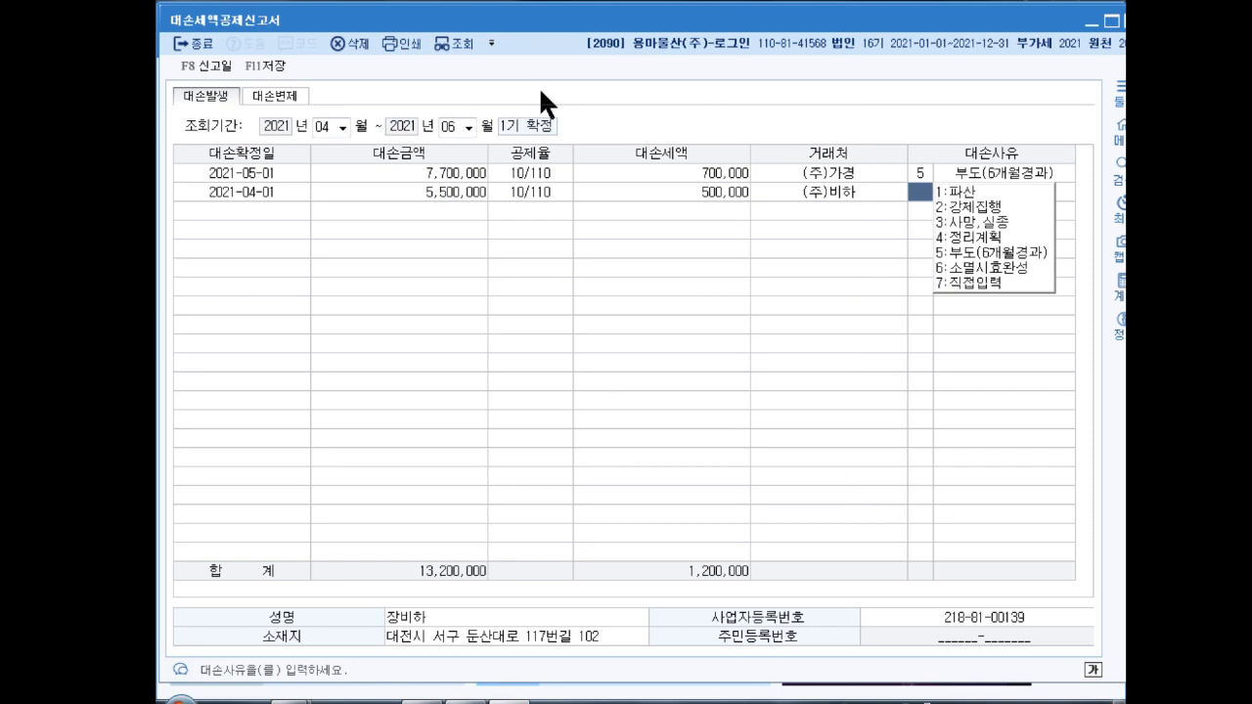
pyautogui.write('1')
pyautogui.press('Return')
pyautogui.press('Up')
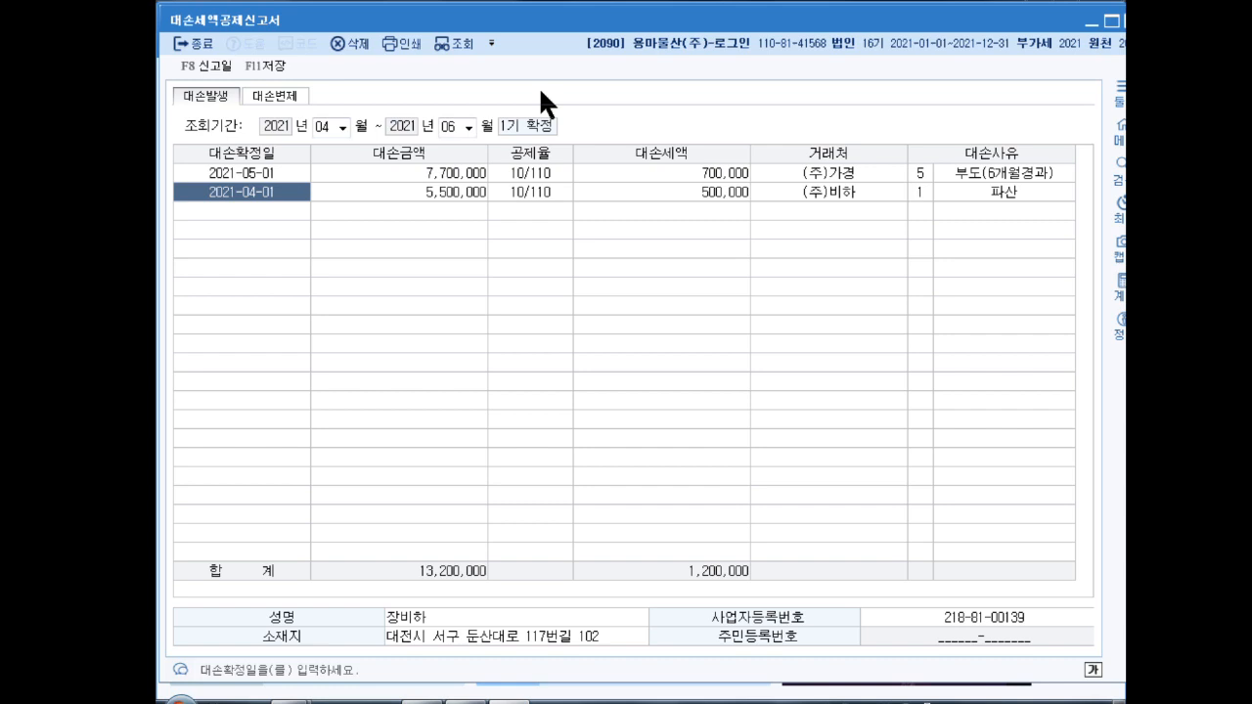
# Step: Save the 대손세액공제신고서 with F11저장
pyautogui.click(268, 65)
# Step: Close the bad-debt report and open 부가가치세신고서 for the October–December period
pyautogui.click(1131, 21)
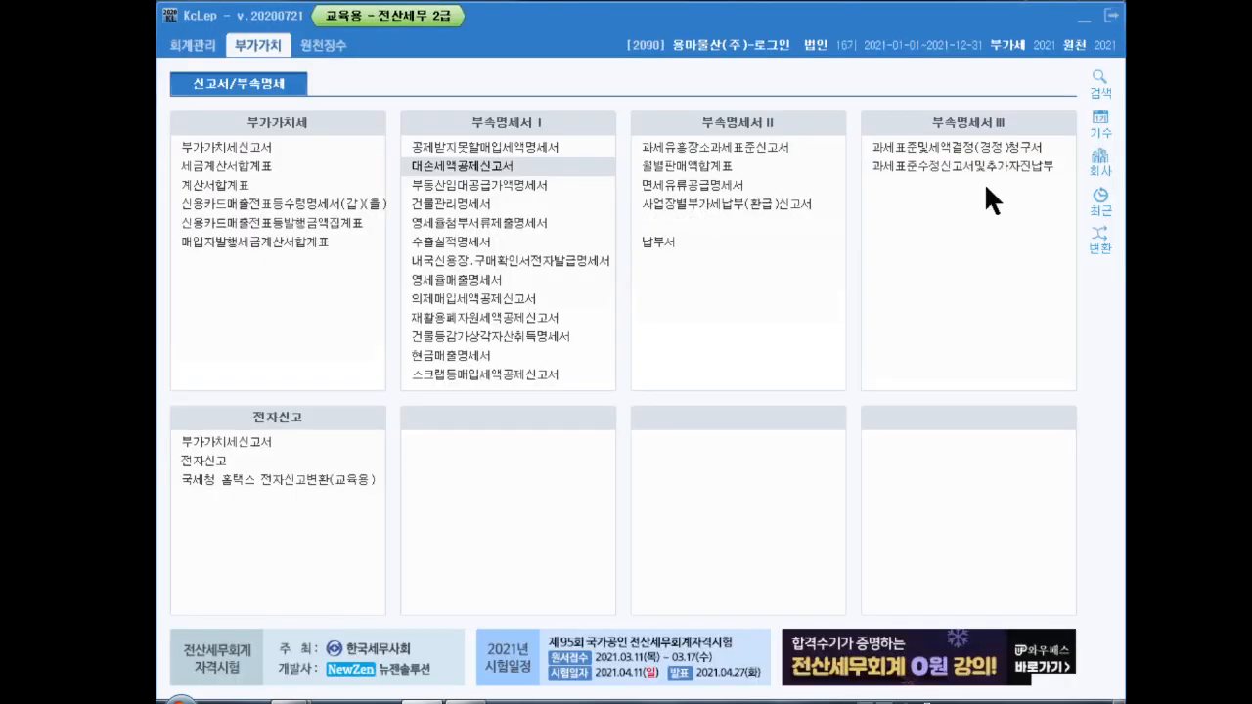
pyautogui.click(255, 143)
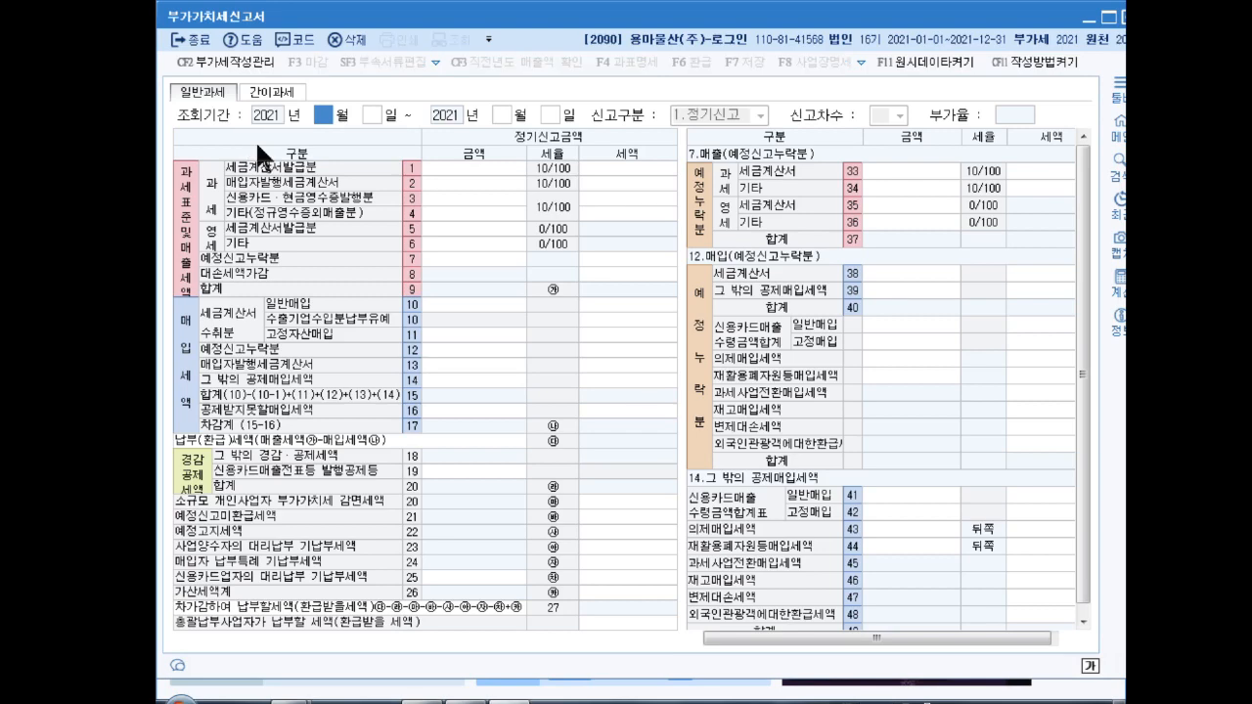
pyautogui.write('10')
pyautogui.press('Return')
pyautogui.press('Return')
pyautogui.press('Return')
pyautogui.press('Return')
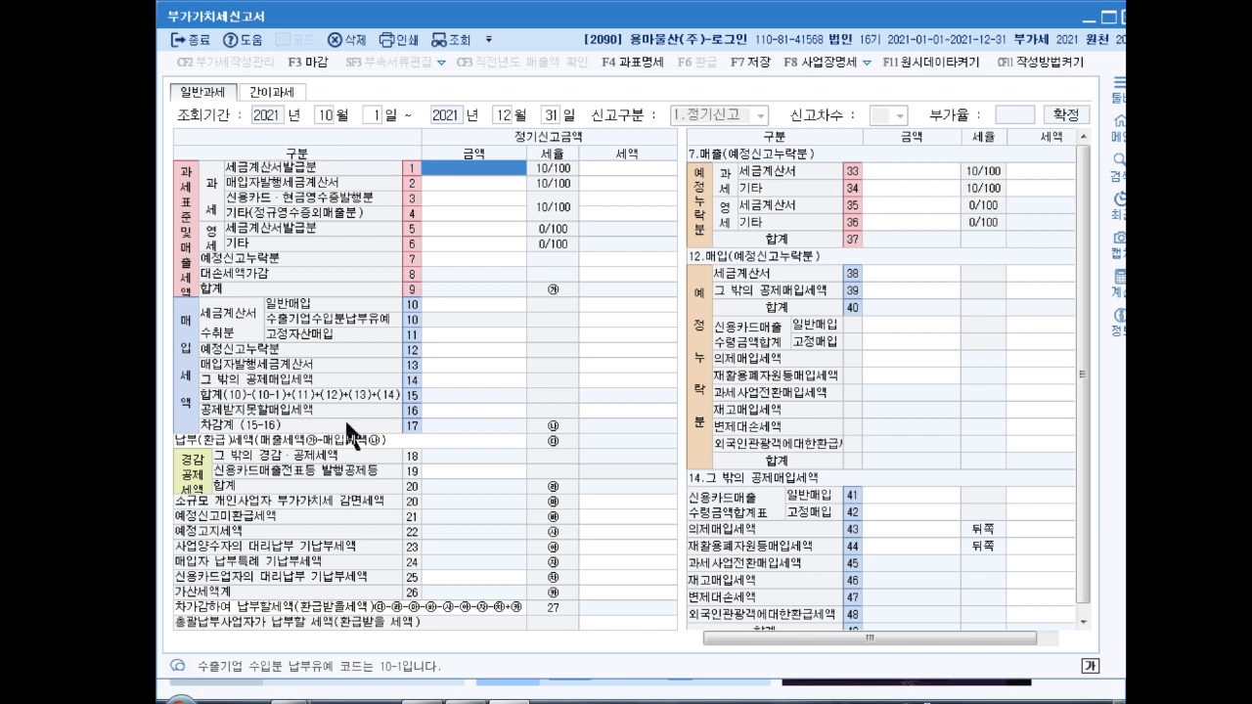
# Step: Enter 843,000,000 as the sales amount in the VAT return
pyautogui.write('843000000')
pyautogui.press('Return')
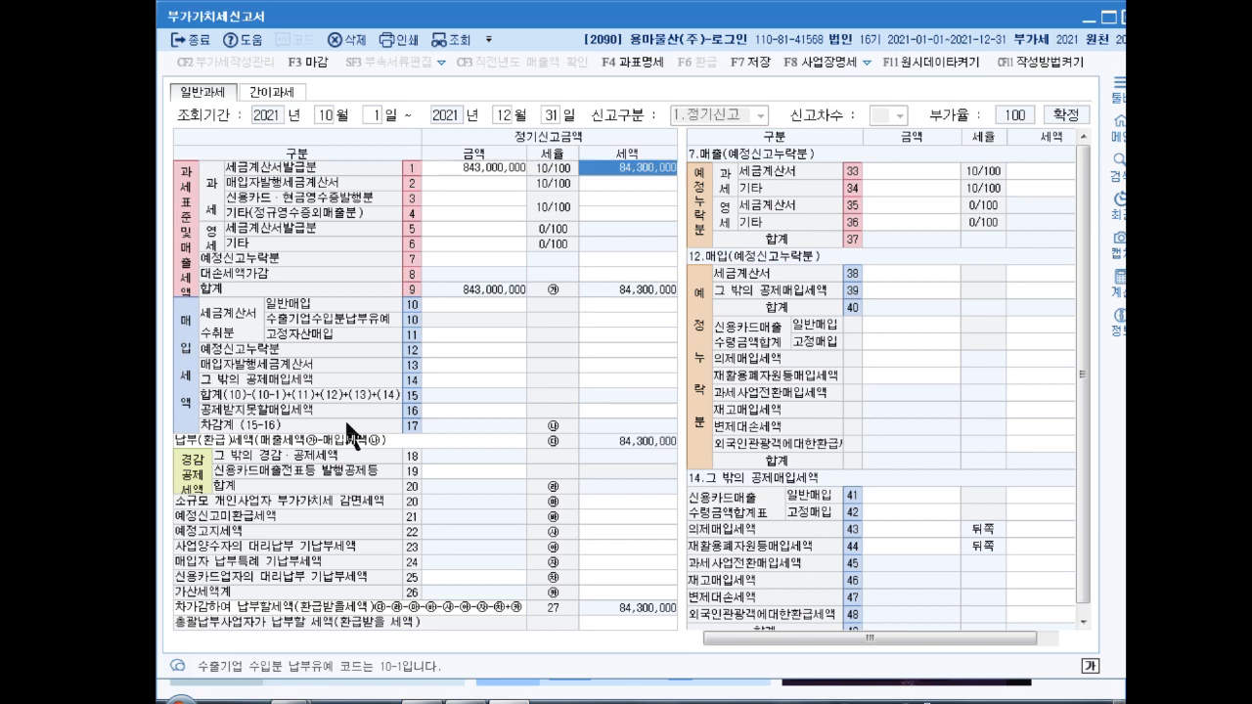
pyautogui.press('Return')
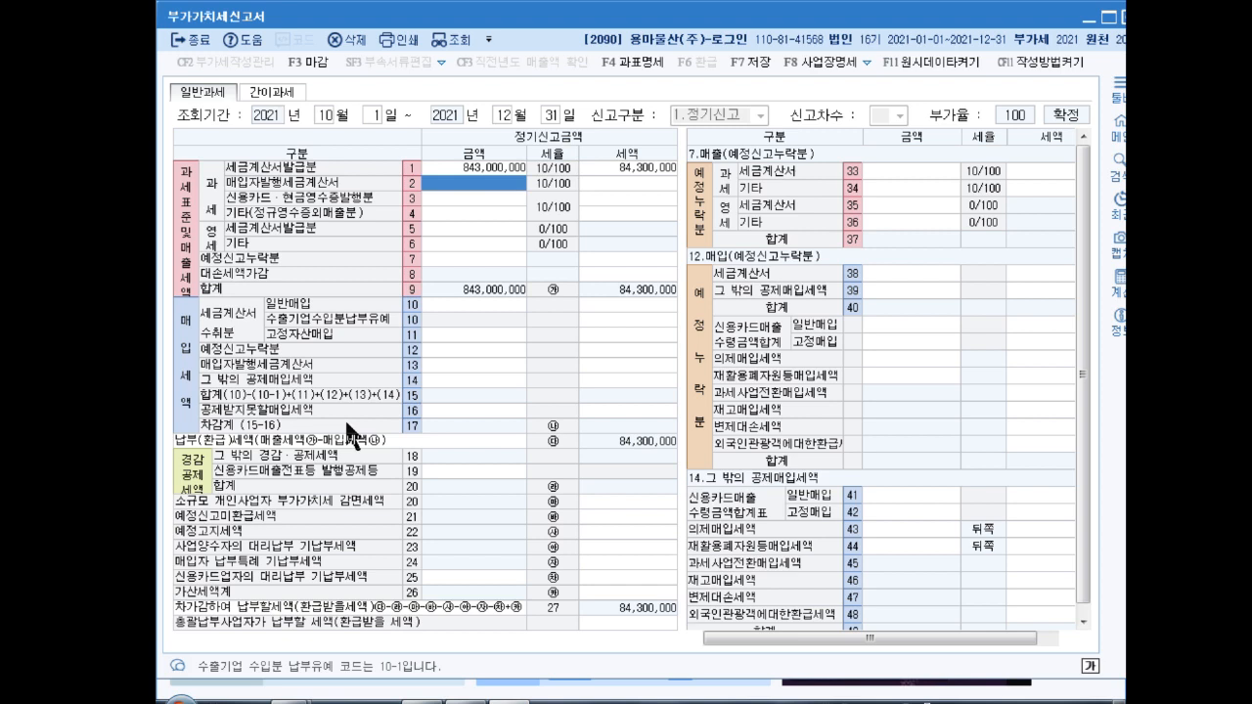
pyautogui.press('Return')
pyautogui.press('Return')
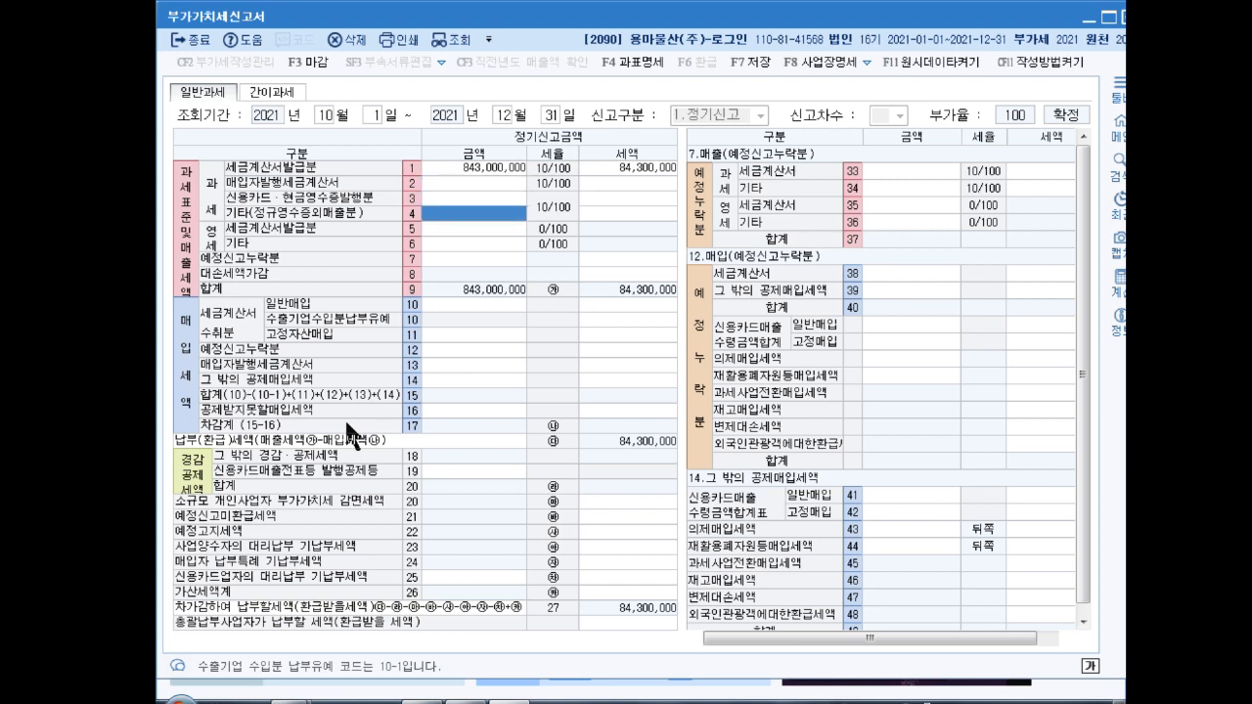
# Step: Enter 619,045 on line 4 other sales and 45,000,000 on line 6 zero-rated other sales
pyautogui.write('619045')
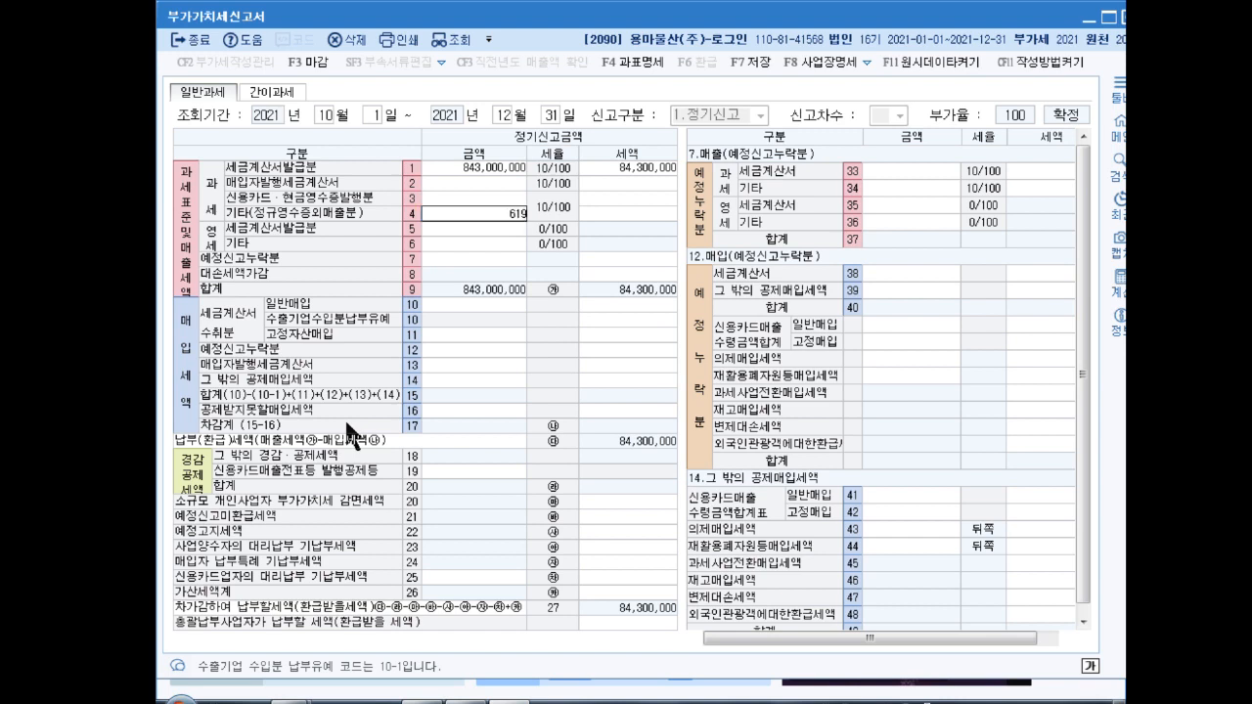
pyautogui.press('Return')
pyautogui.press('Return')
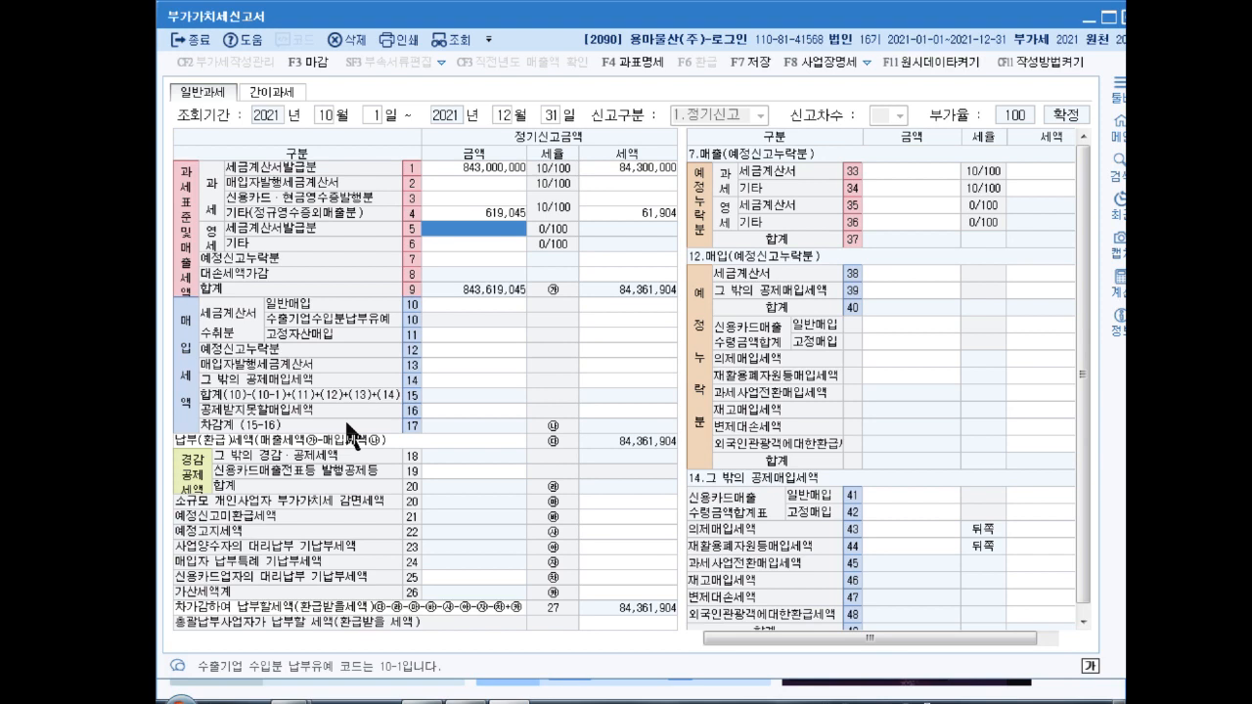
pyautogui.click(441, 245)
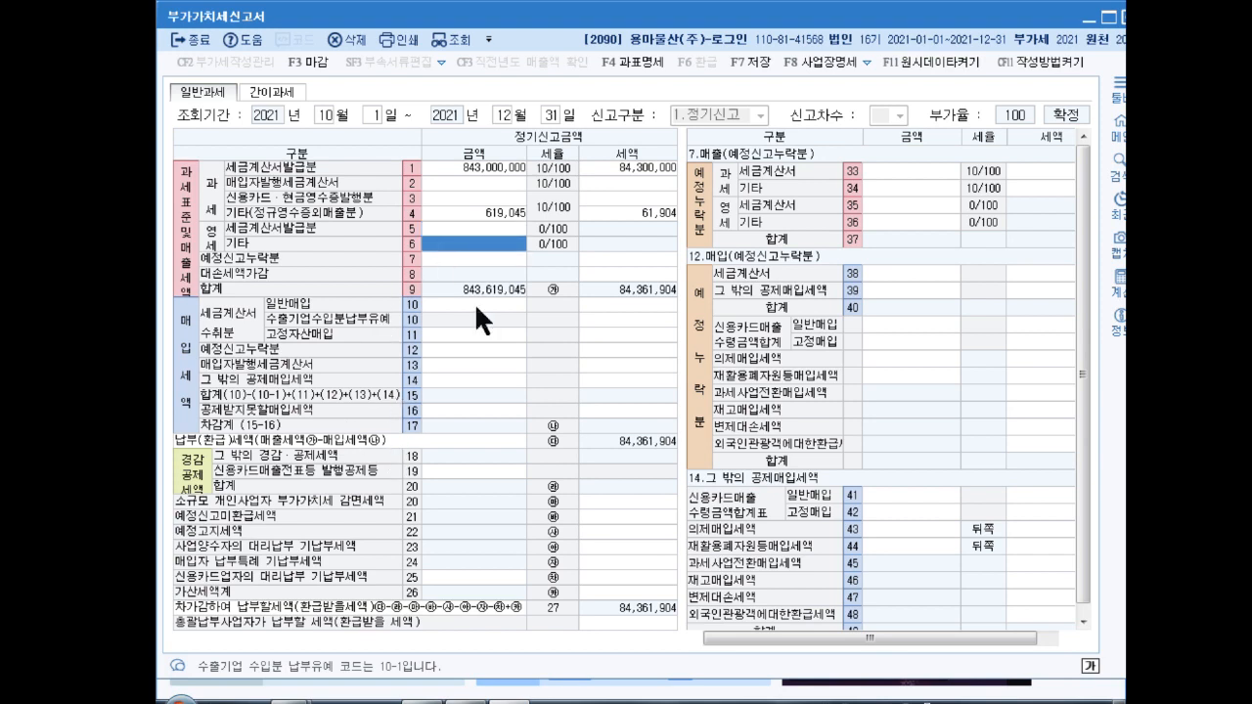
pyautogui.write('45000000')
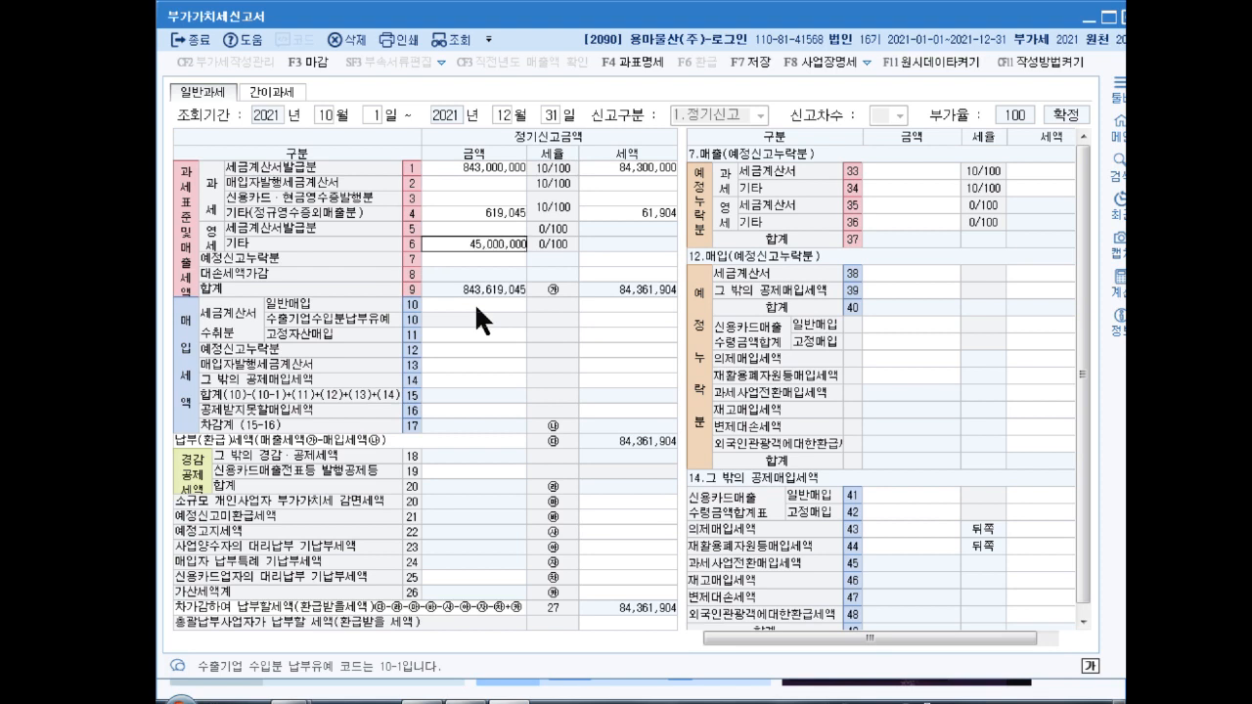
pyautogui.press('Return')
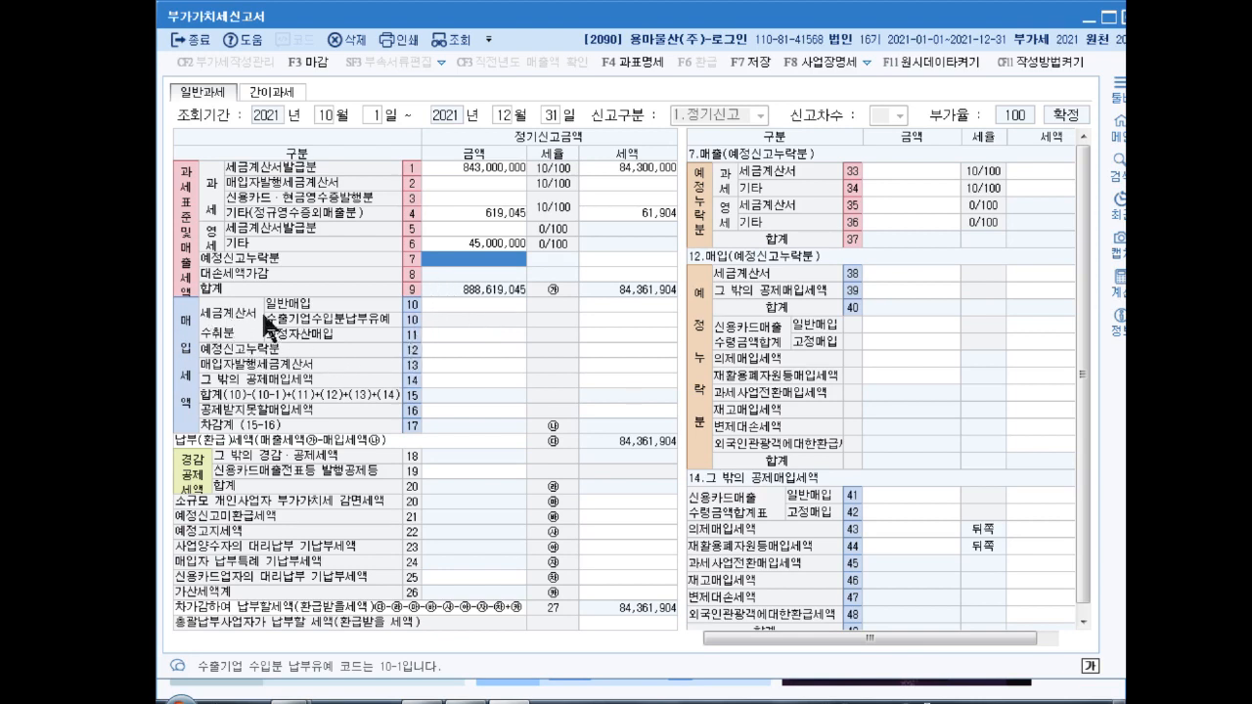
# Step: Enter line 11 fixed-asset purchases of 235,000,000 with 23,500,000 tax
pyautogui.click(460, 337)
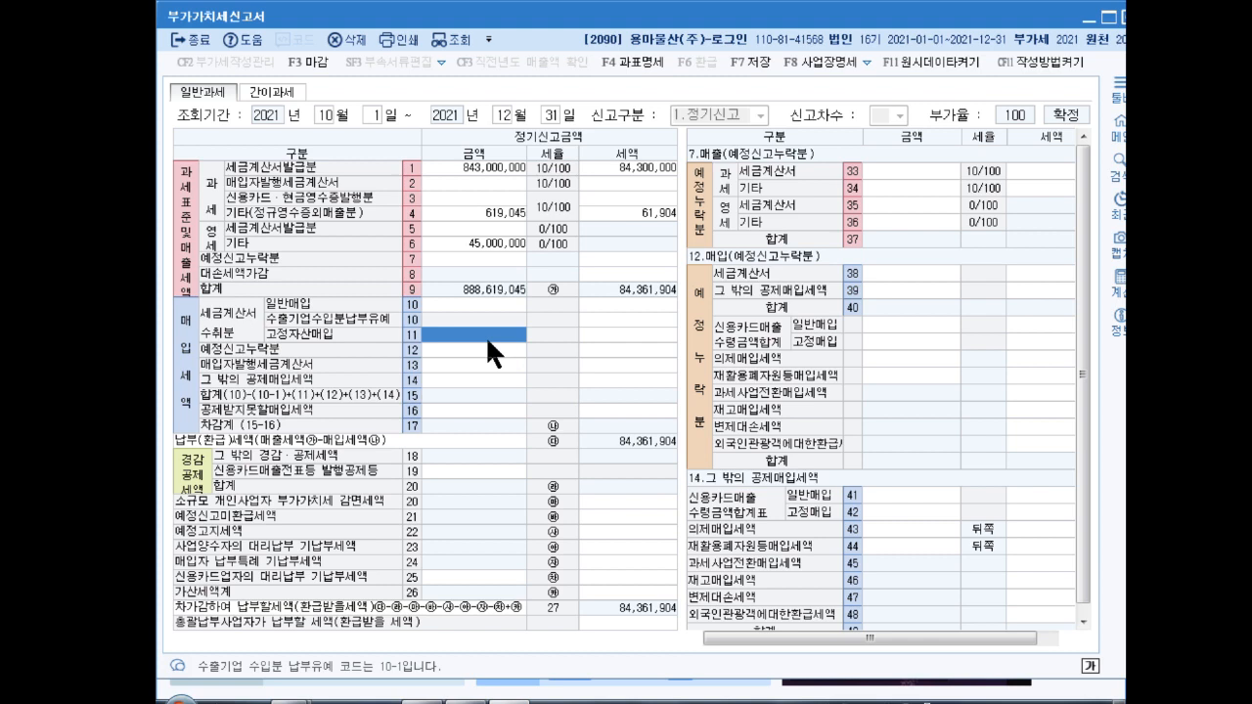
pyautogui.write('235,000,000')
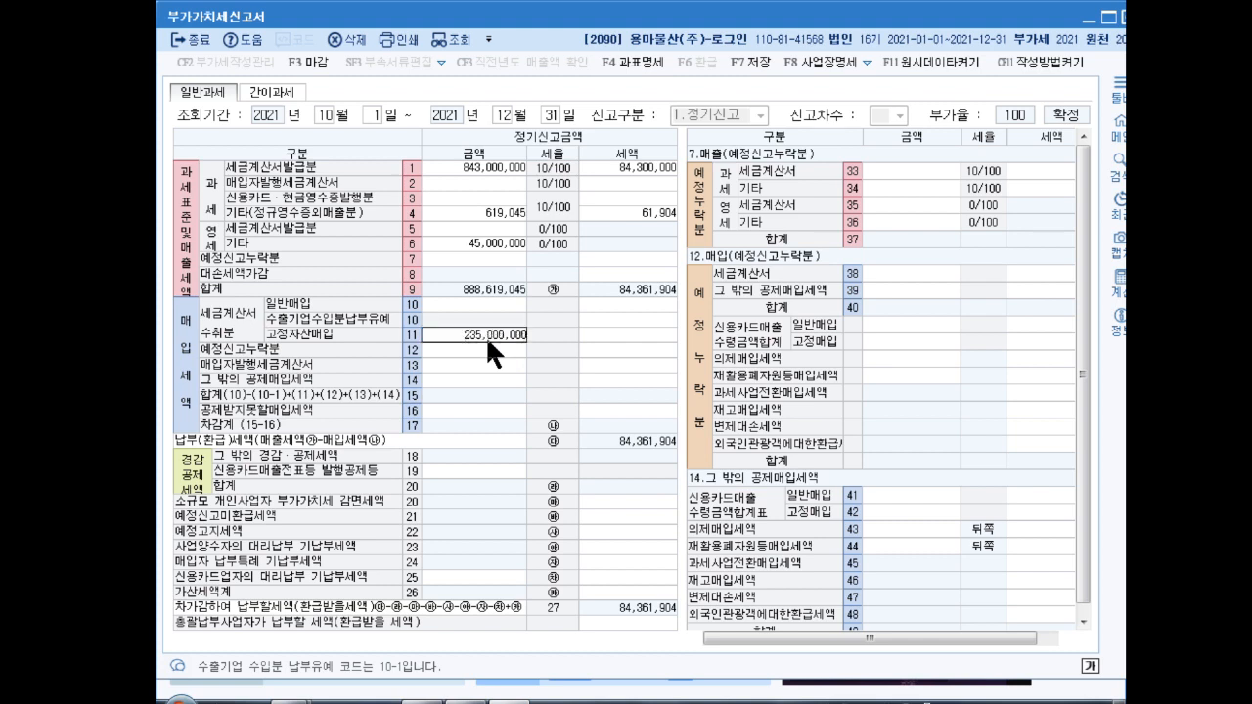
pyautogui.press('Return')
pyautogui.write('23500000')
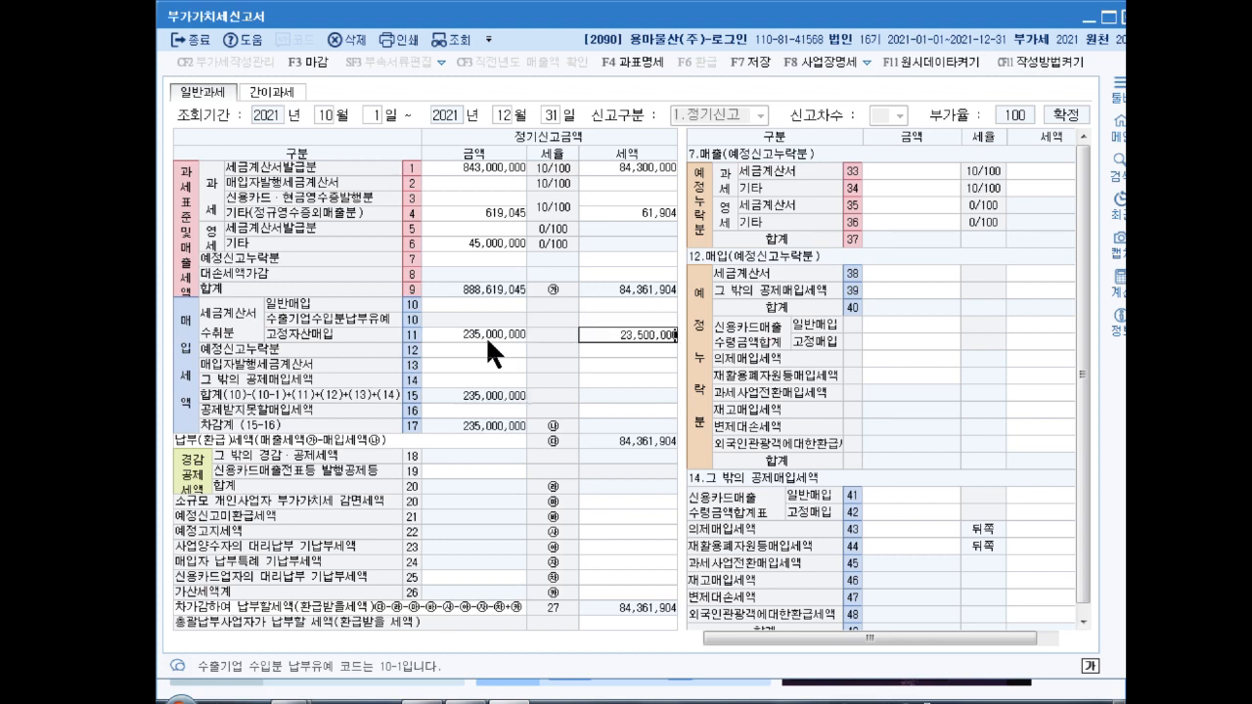
pyautogui.press('Return')
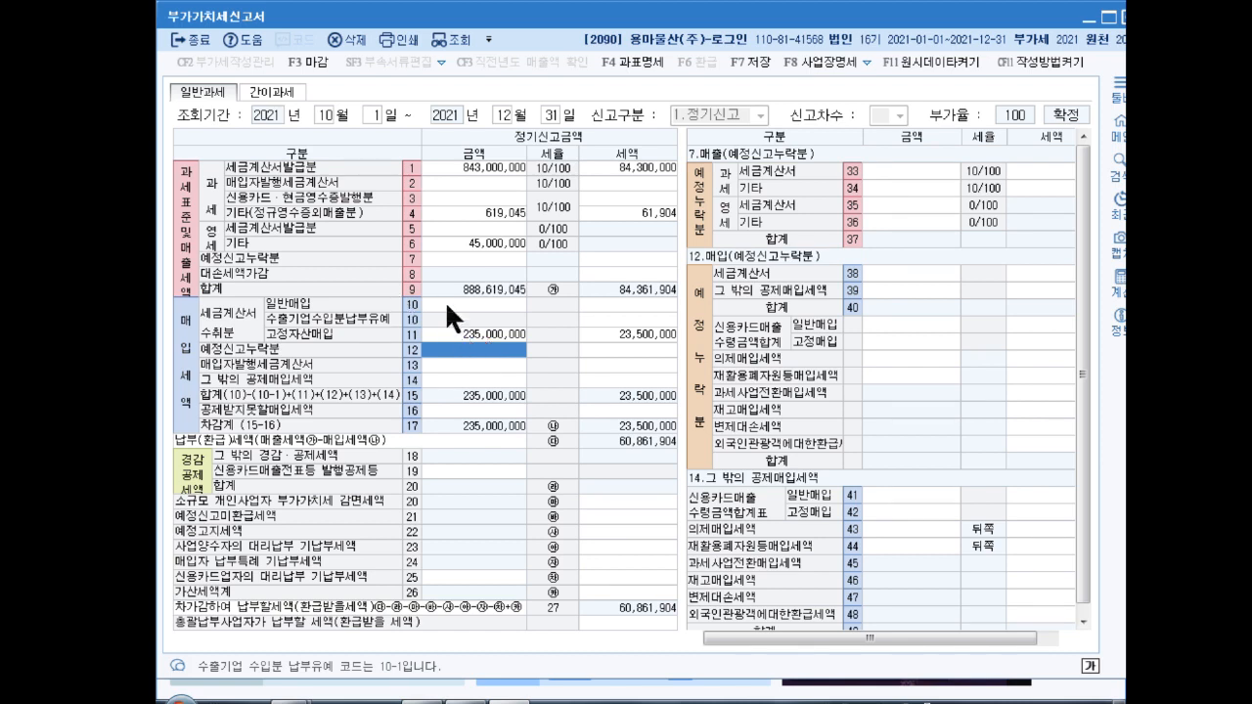
# Step: Enter line 10 general purchases of 450,000,000 with 45,000,000 tax
pyautogui.click(462, 306)
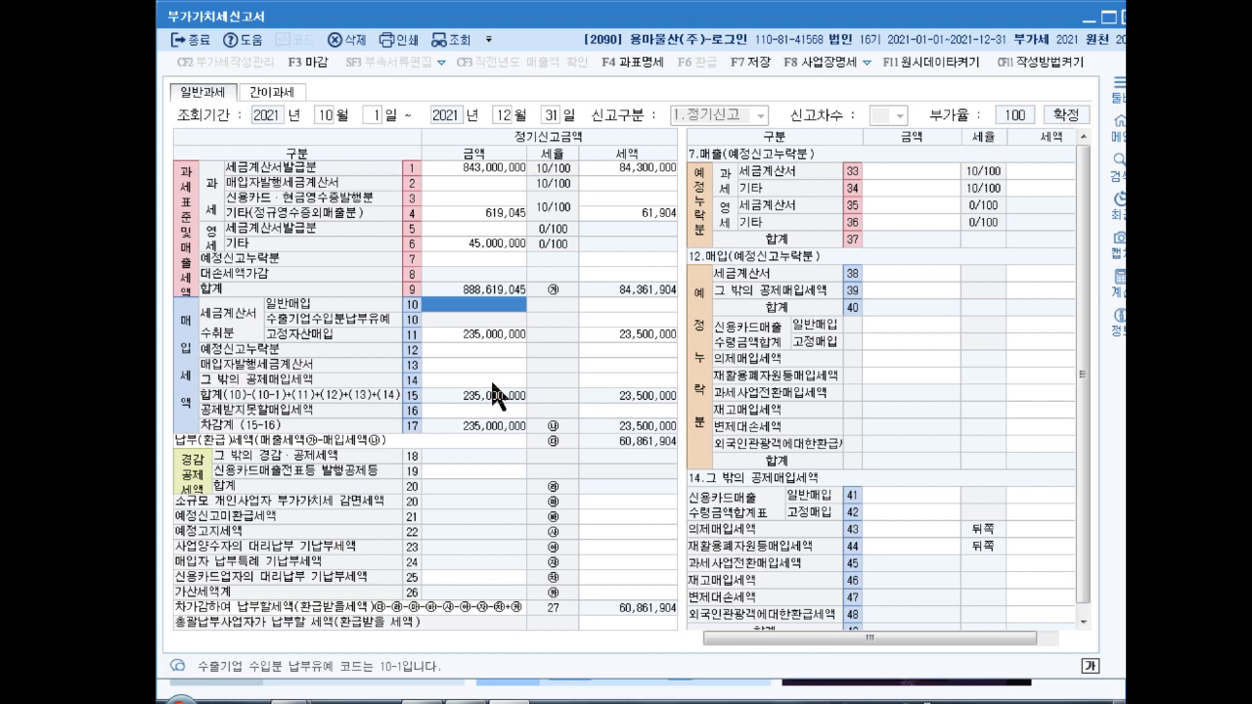
pyautogui.write('450000000')
pyautogui.press('Return')
pyautogui.write('45000000')
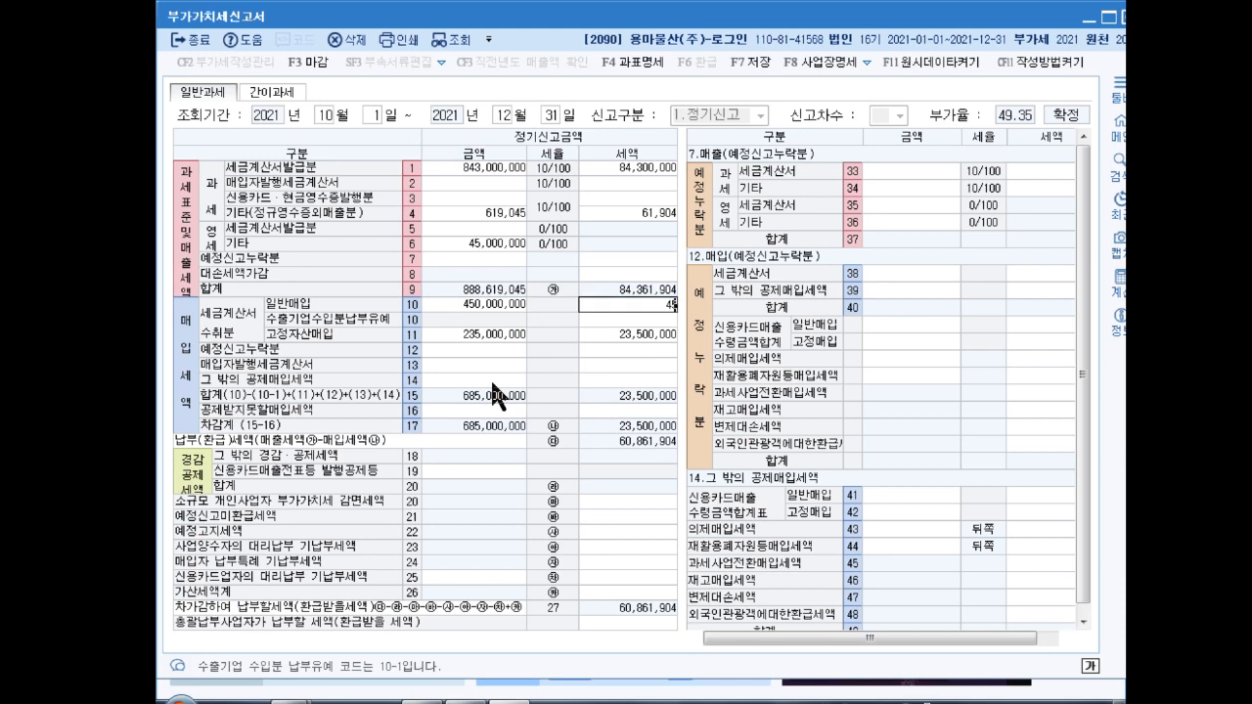
pyautogui.press('Return')
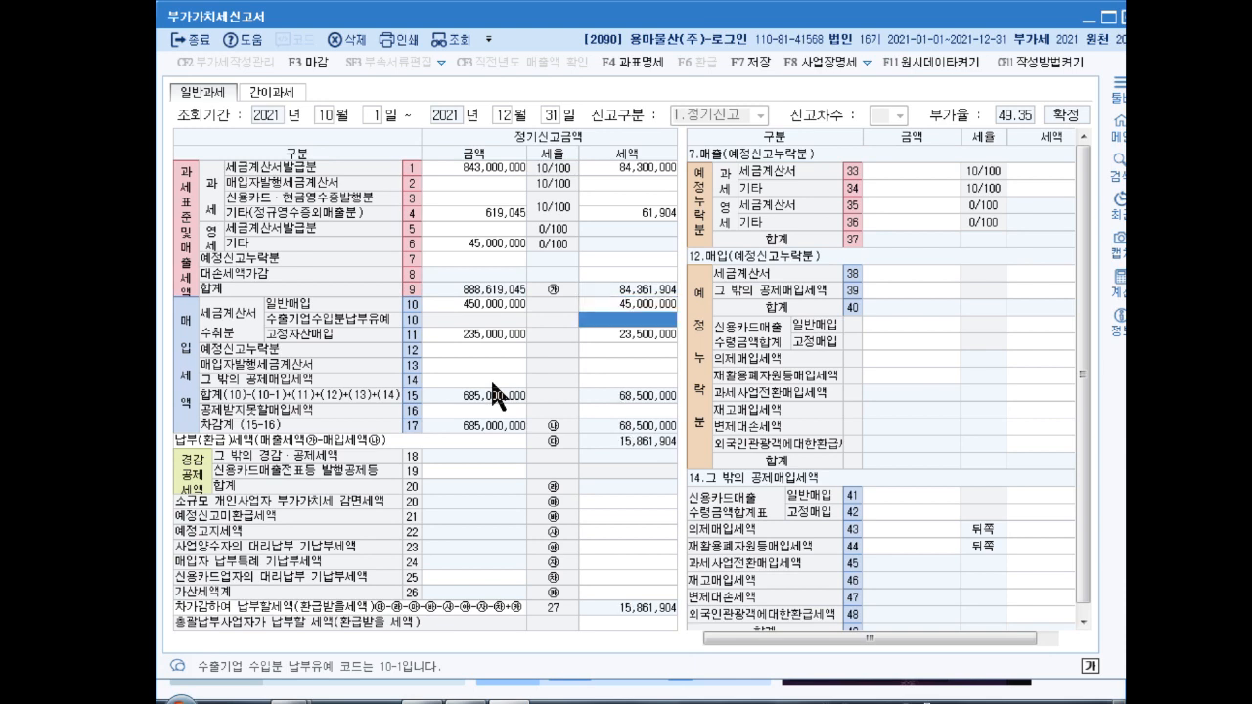
# Step: Enter 20,000,000 as a late tax-invoice receipt on line 63, giving a 100,000 penalty
pyautogui.click(629, 591)
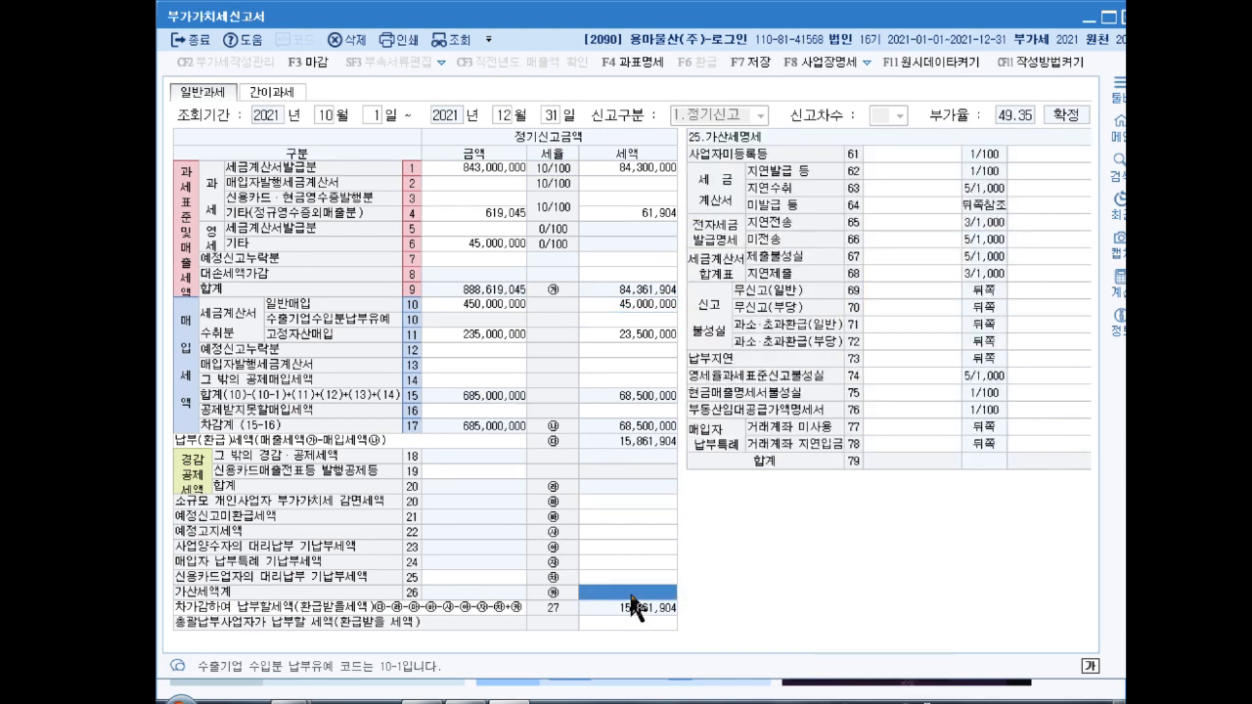
pyautogui.click(885, 184)
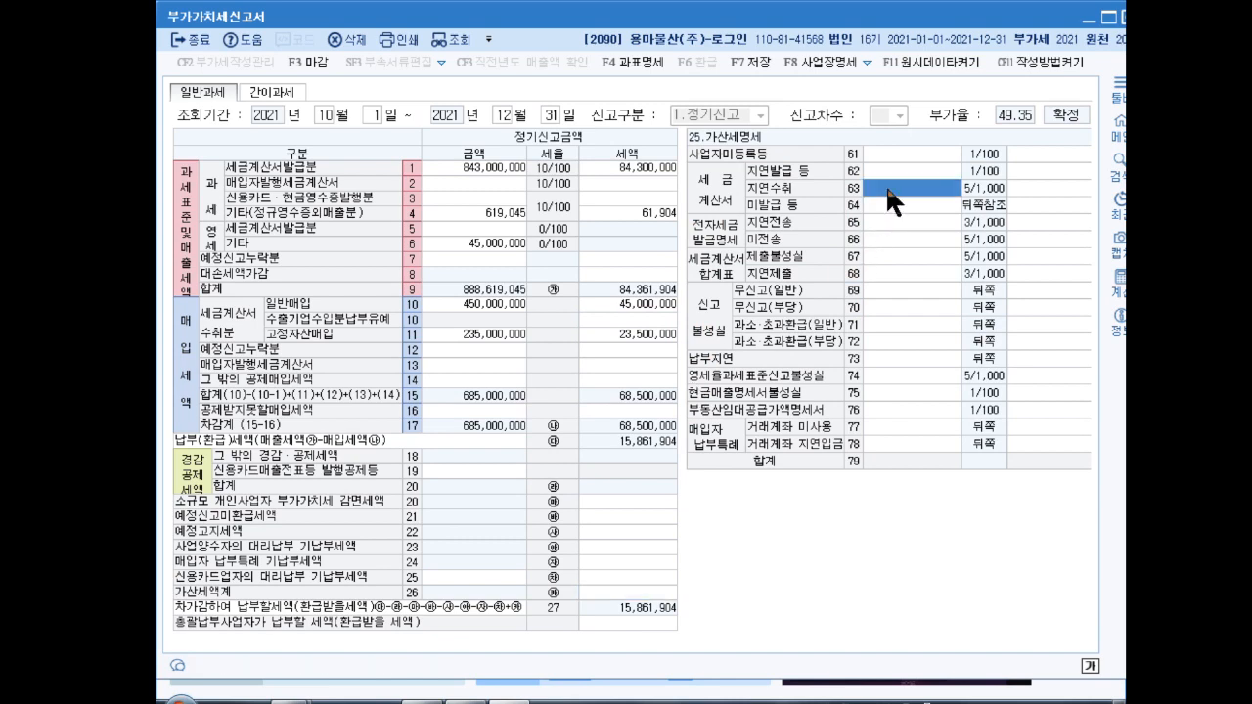
pyautogui.write('20000000')
pyautogui.press('Return')
pyautogui.click(899, 202)
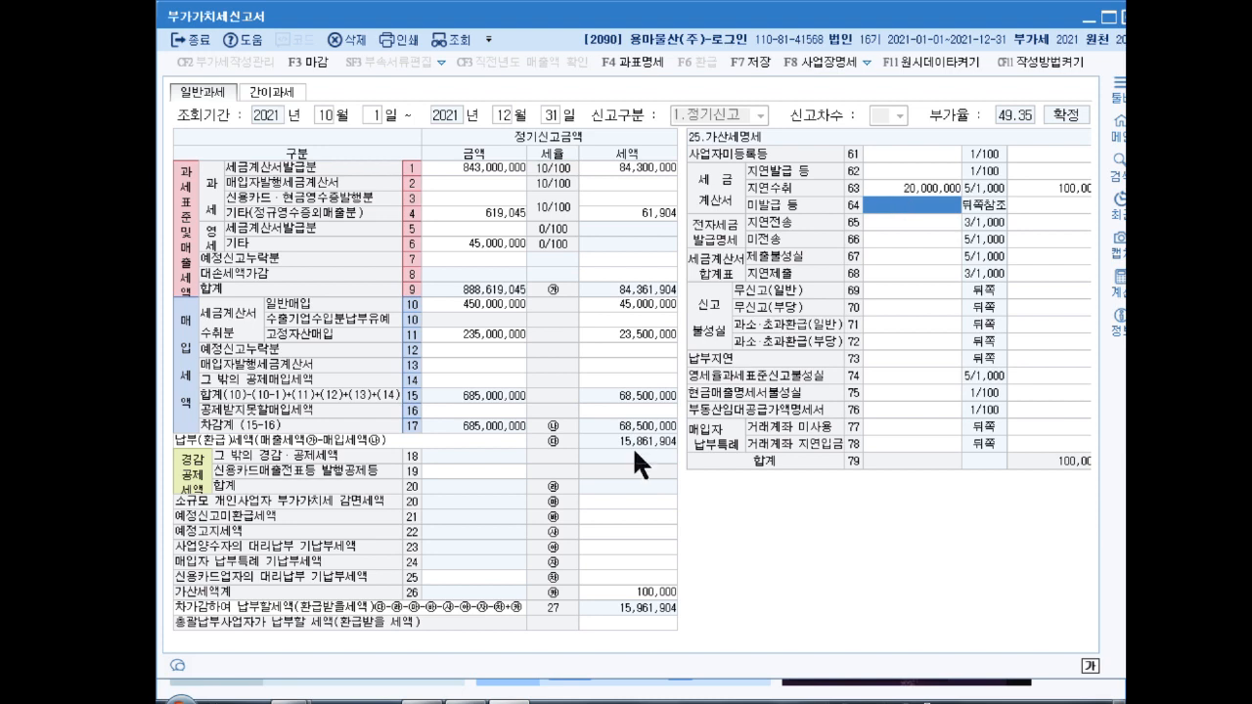
pyautogui.click(472, 380)
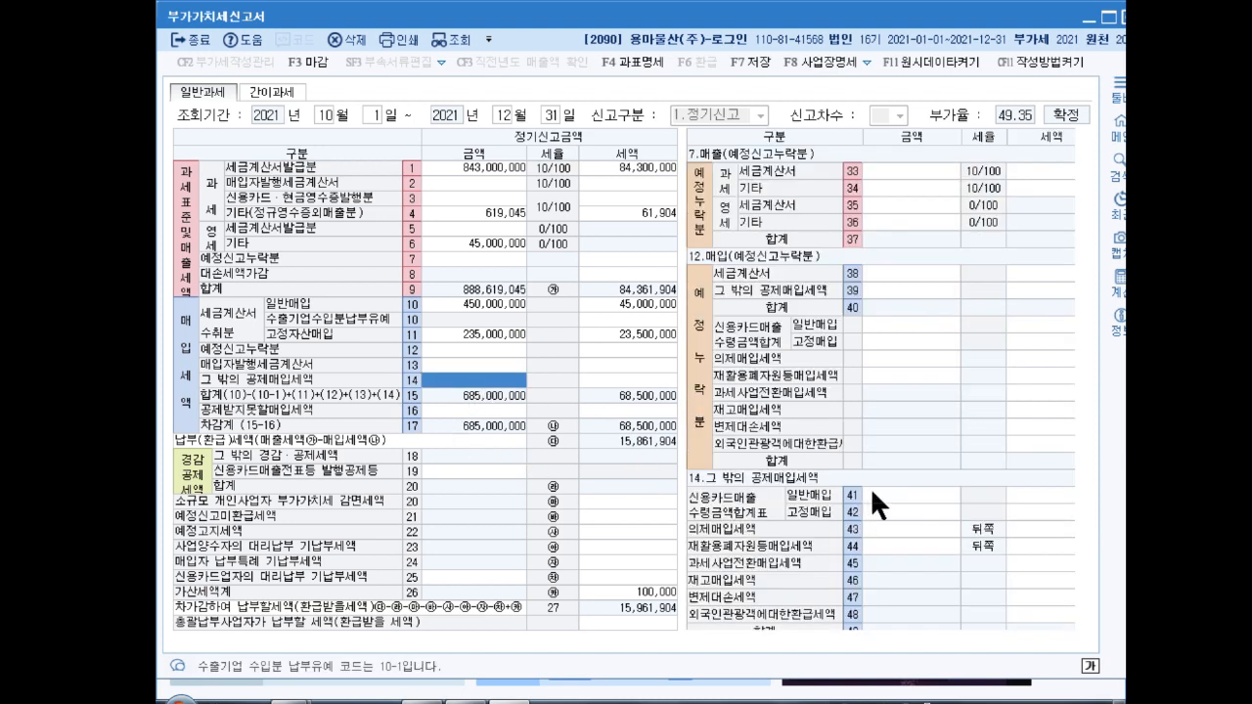
# Step: Enter 9,000,000 of credit-card purchases with 900,000 tax on line 41
pyautogui.click(901, 490)
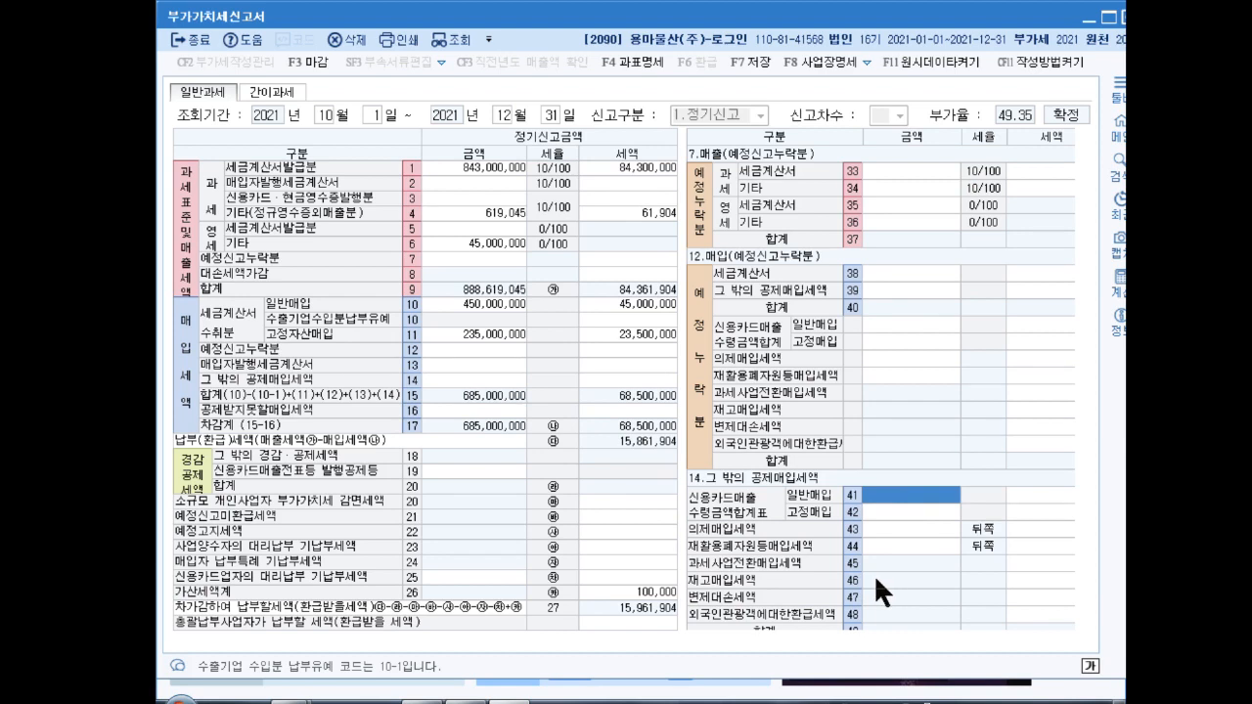
pyautogui.write('9000000')
pyautogui.press('Return')
pyautogui.write('900000')
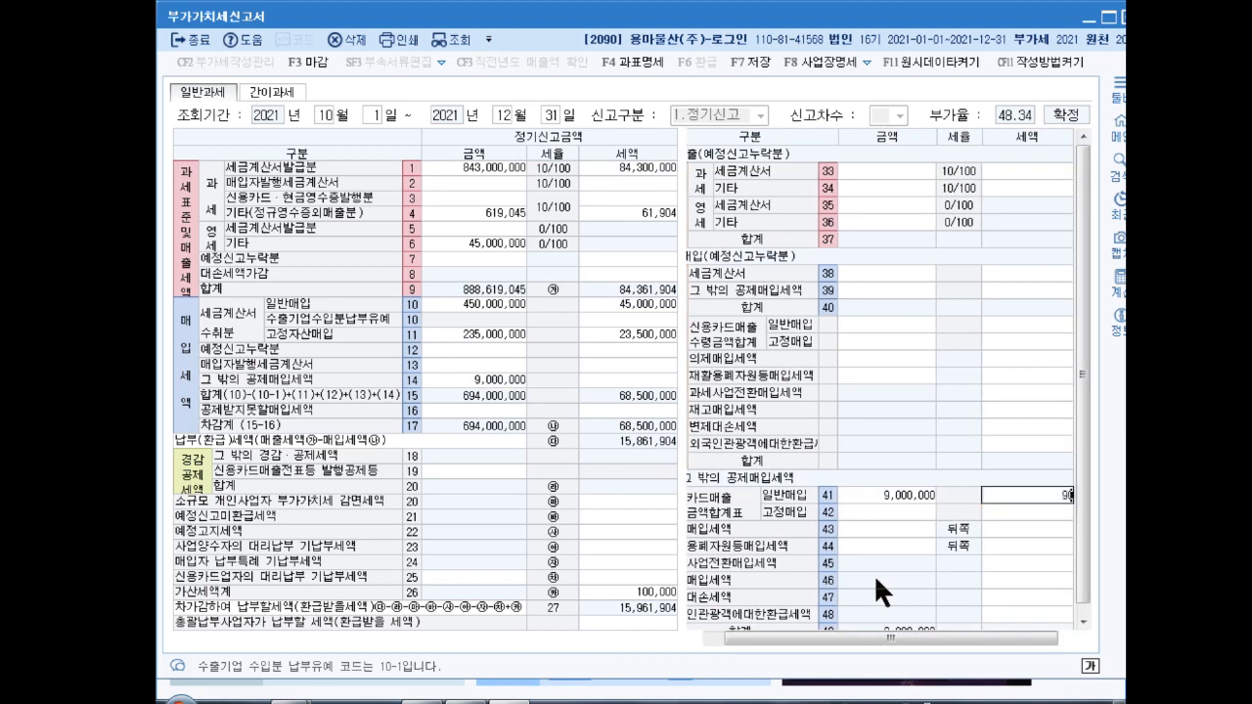
pyautogui.press('Return')
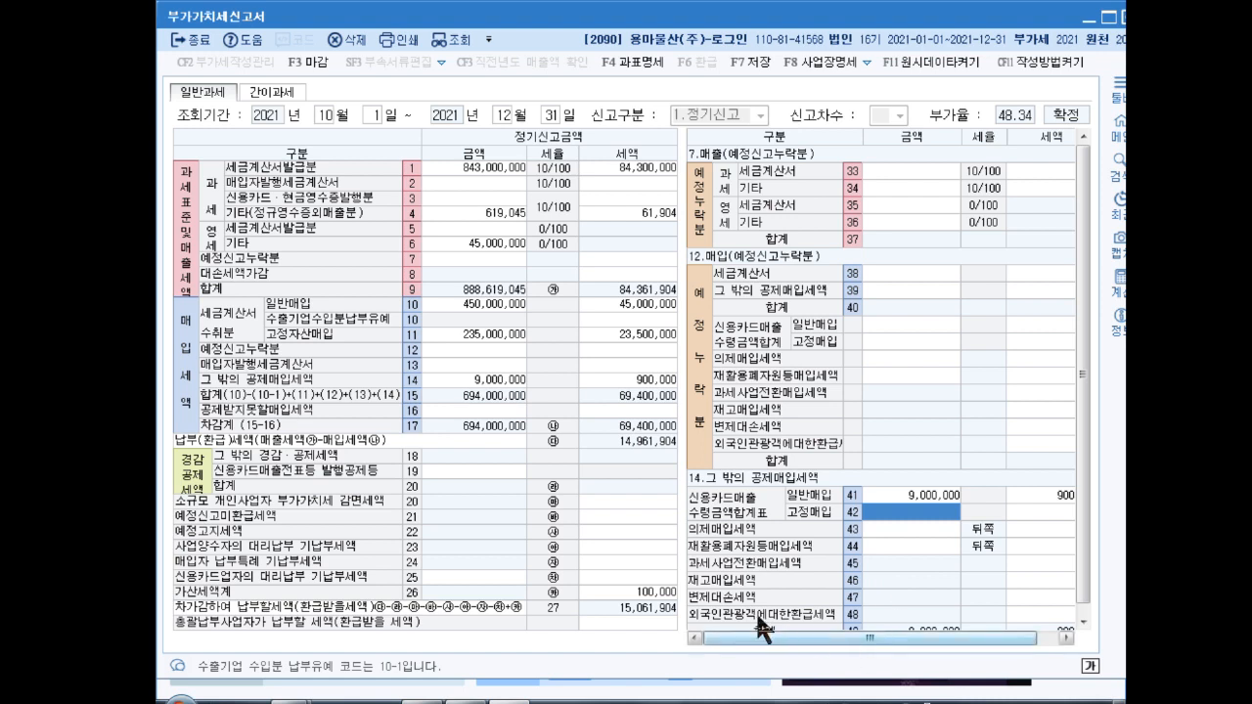
# Step: Enter 13,500,000 as unrefunded preliminary-return tax on line 21
pyautogui.click(601, 531)
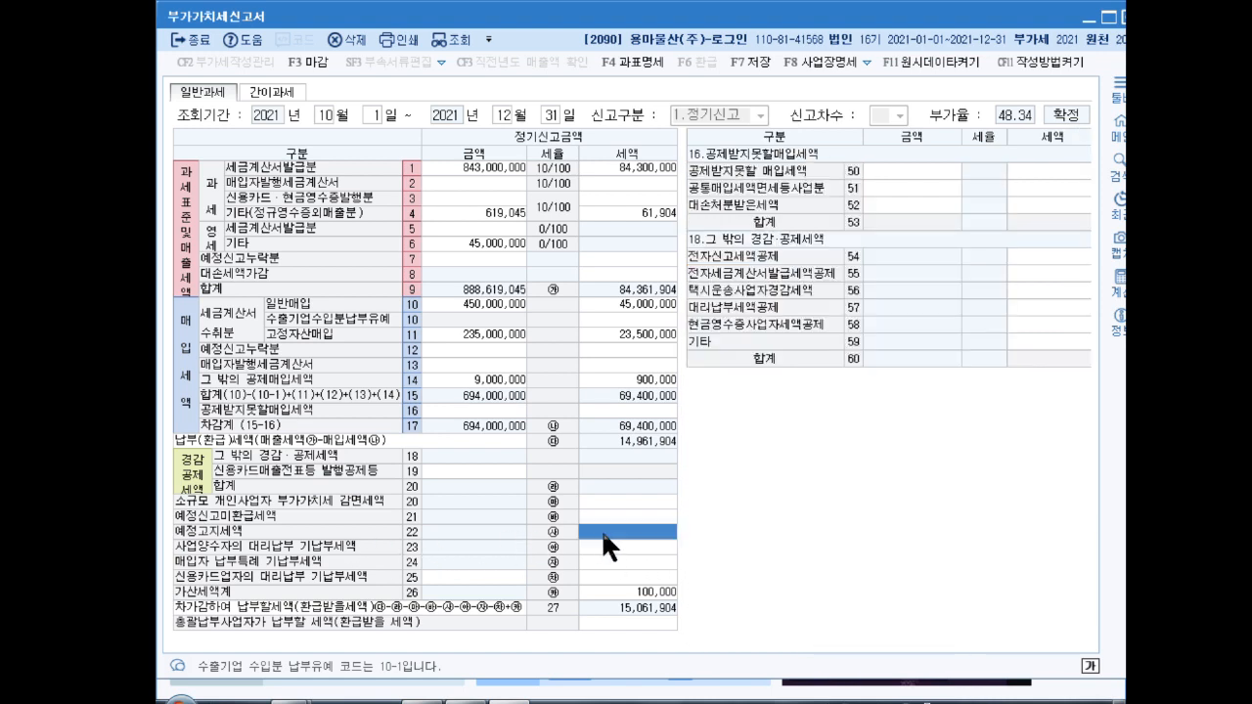
pyautogui.click(623, 518)
pyautogui.write('13500000')
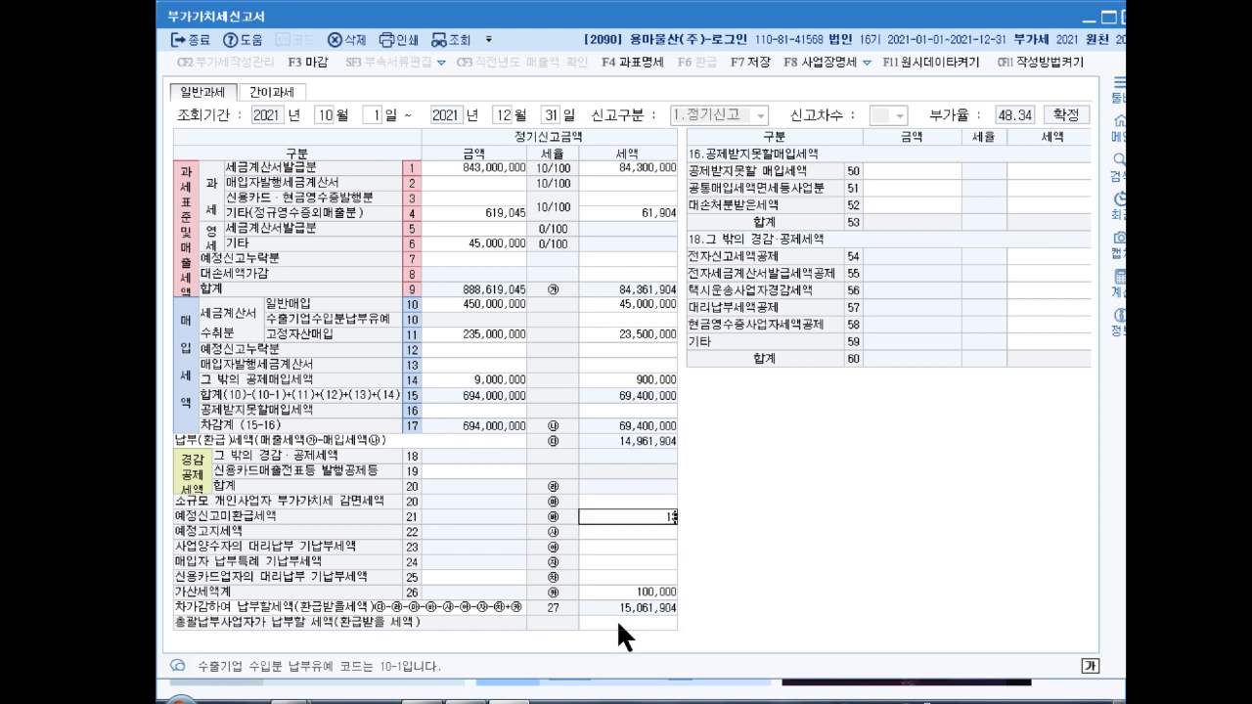
pyautogui.press('Return')
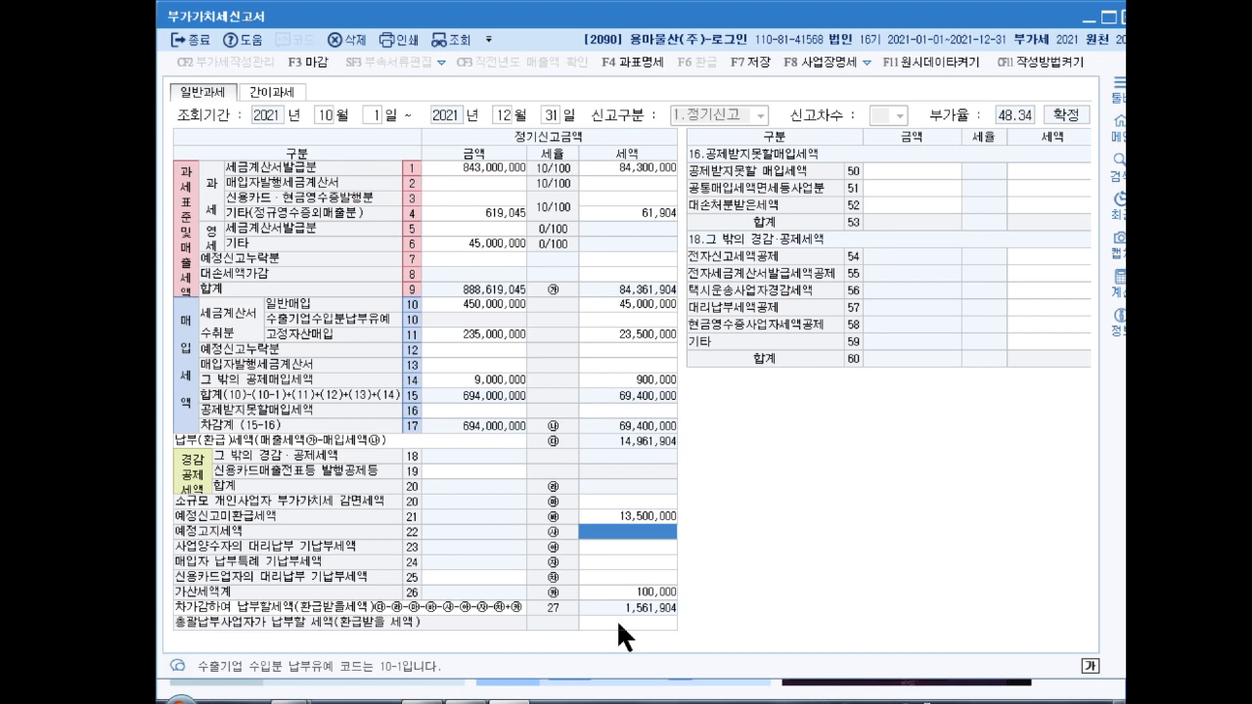
# Step: Enter 10,000,000 of omitted preliminary tax-invoice purchases on line 38, with 1,000,000 input tax
pyautogui.click(481, 362)
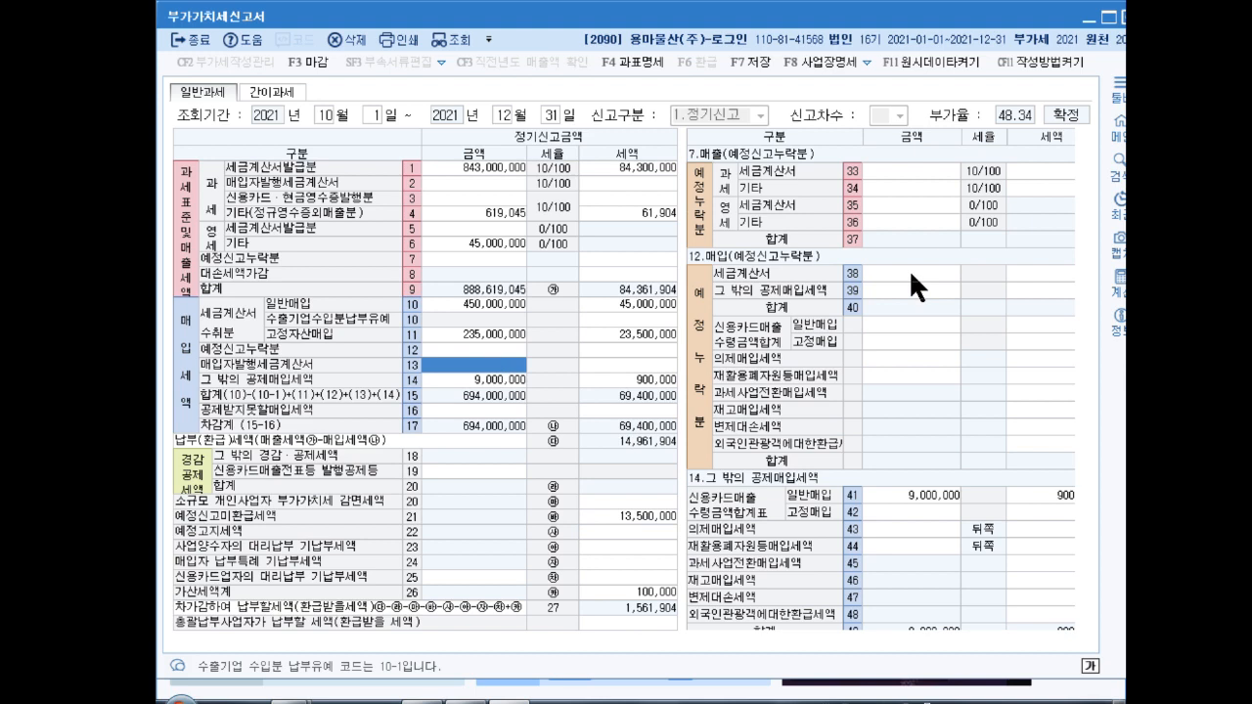
pyautogui.click(911, 274)
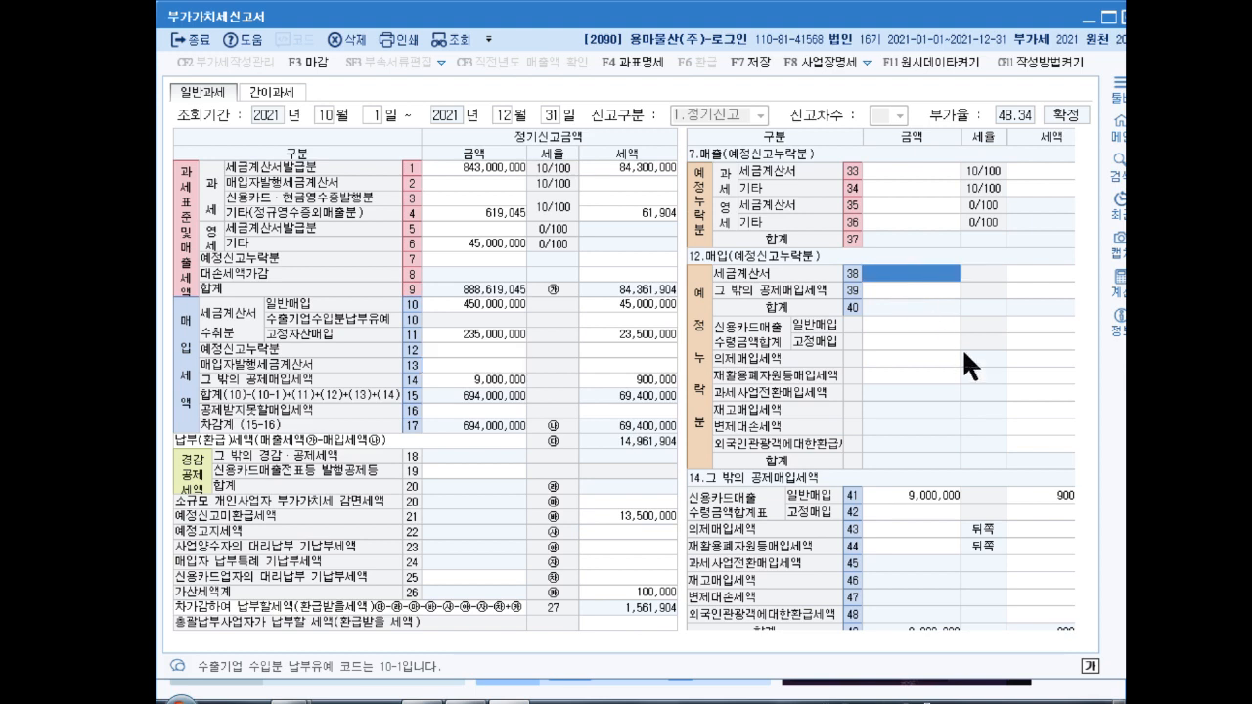
pyautogui.write('10000000')
pyautogui.press('Return')
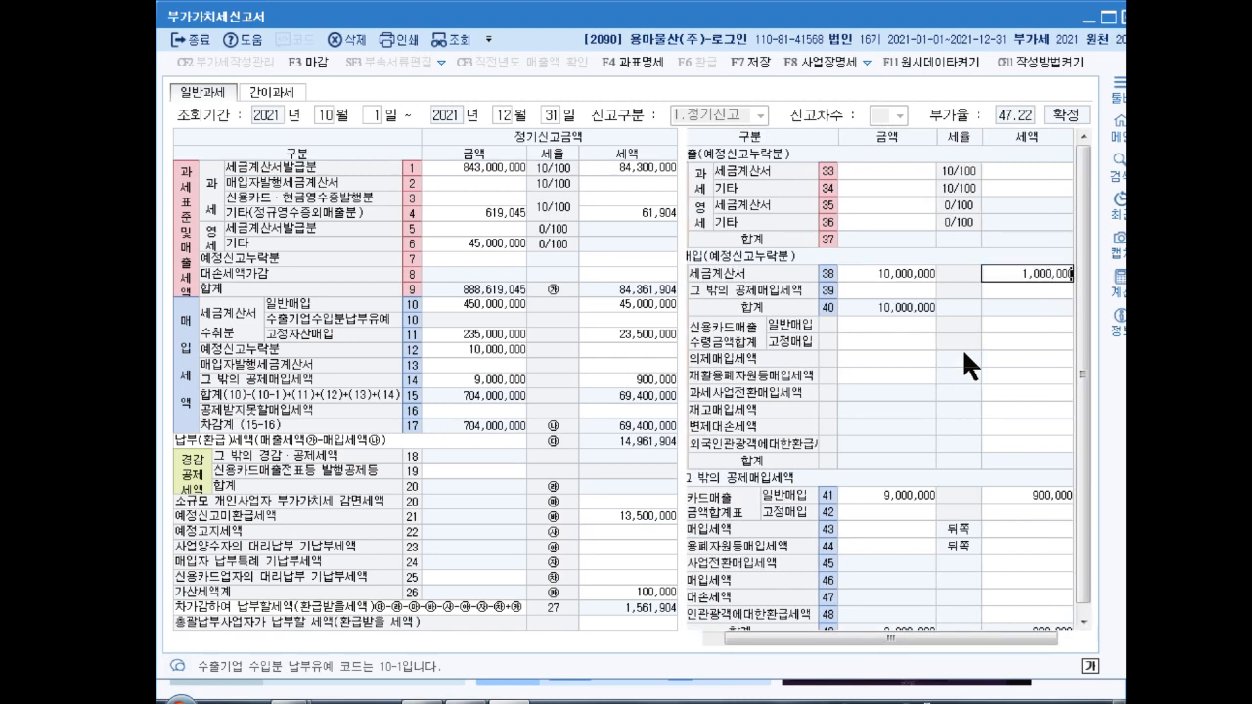
pyautogui.press('Return')
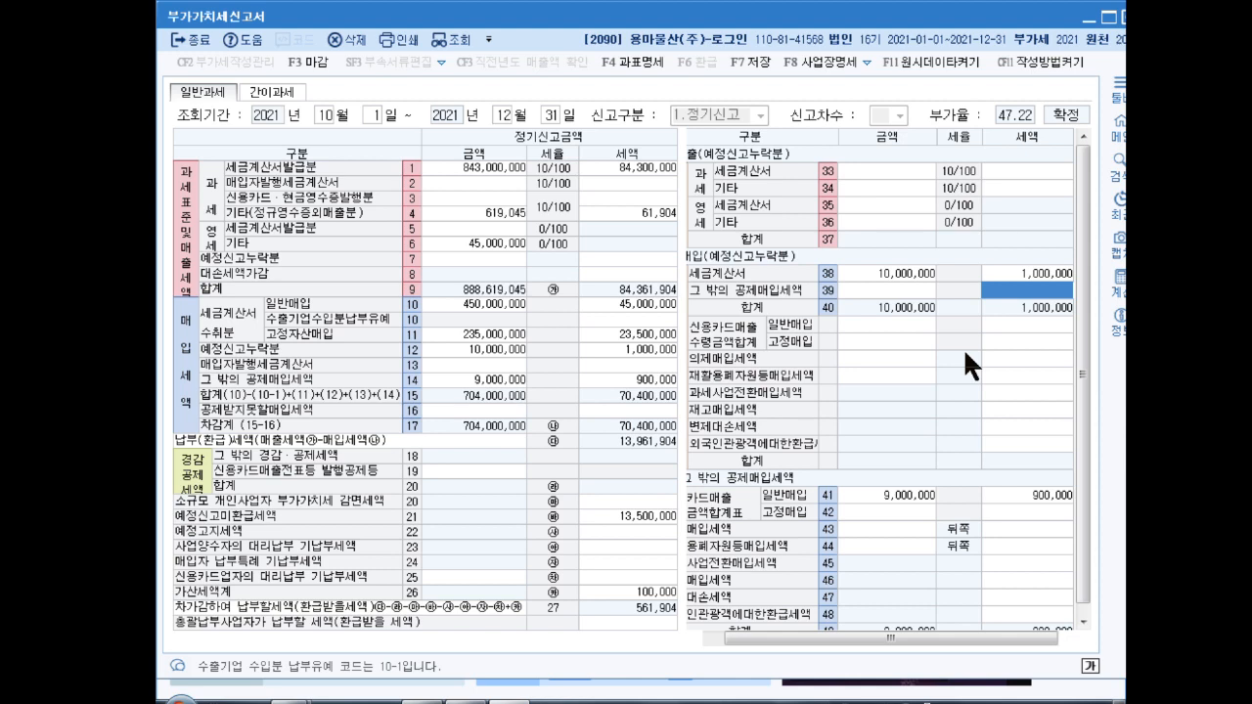
# Step: Close the VAT return form and save its data
pyautogui.click(1121, 16)
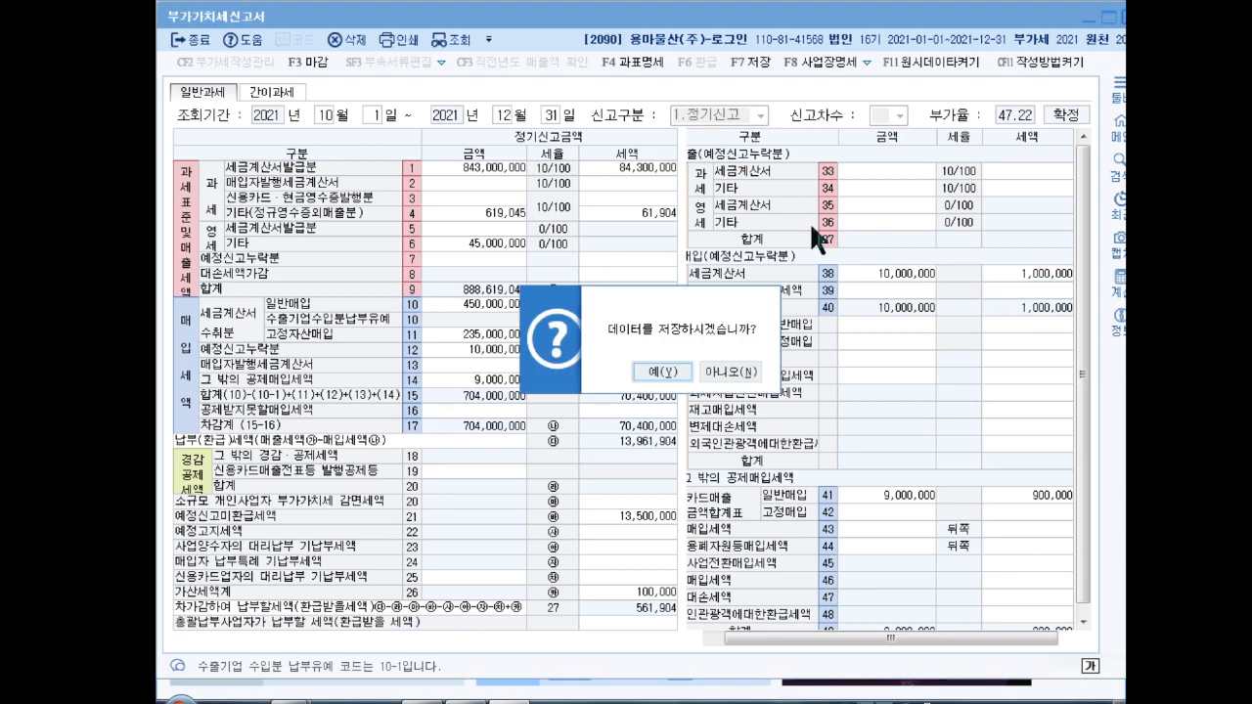
pyautogui.click(663, 377)
pyautogui.click(665, 374)
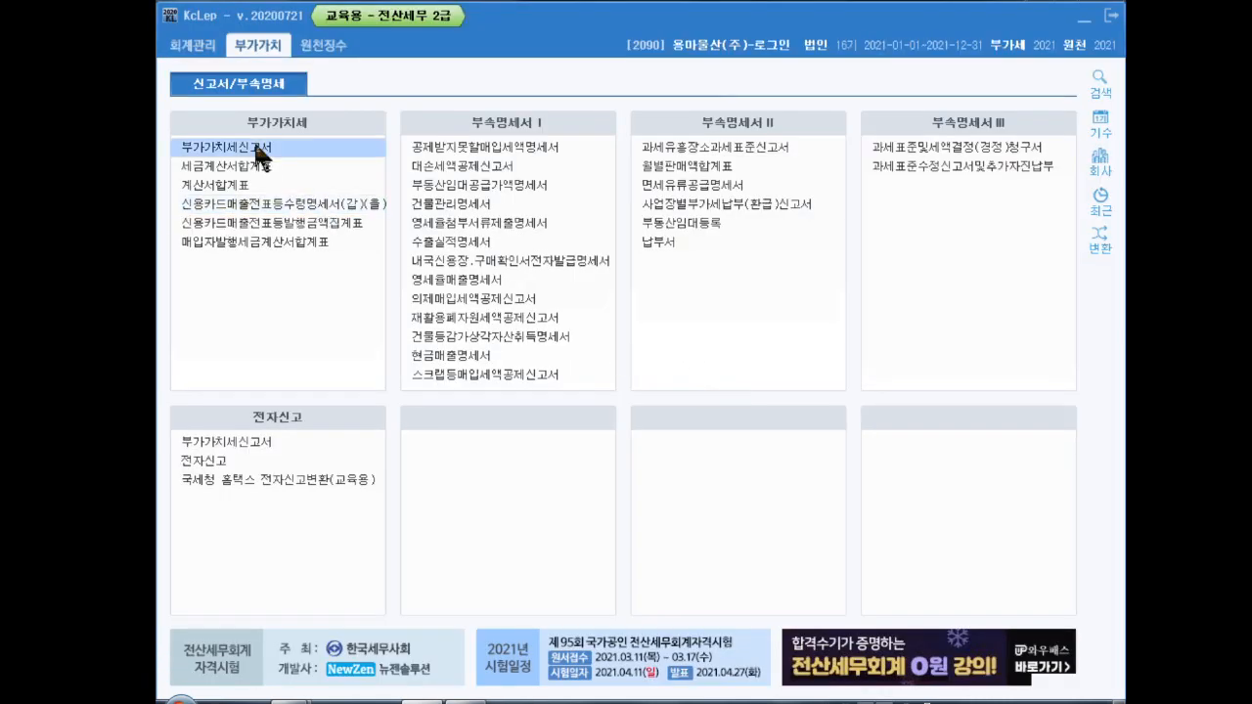
# Step: Open general journal entry in 회계관리 dated month 12, day 31
pyautogui.click(199, 44)
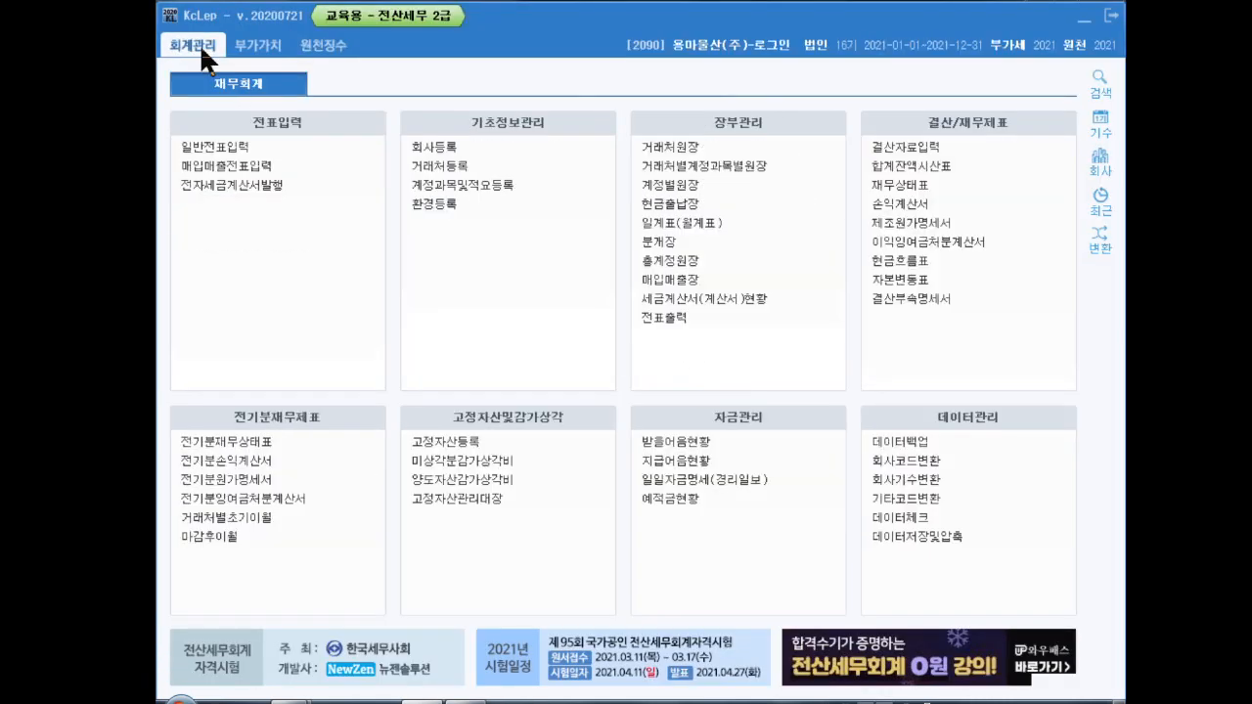
pyautogui.click(233, 145)
pyautogui.write('12')
pyautogui.press('Return')
pyautogui.write('31')
pyautogui.press('Return')
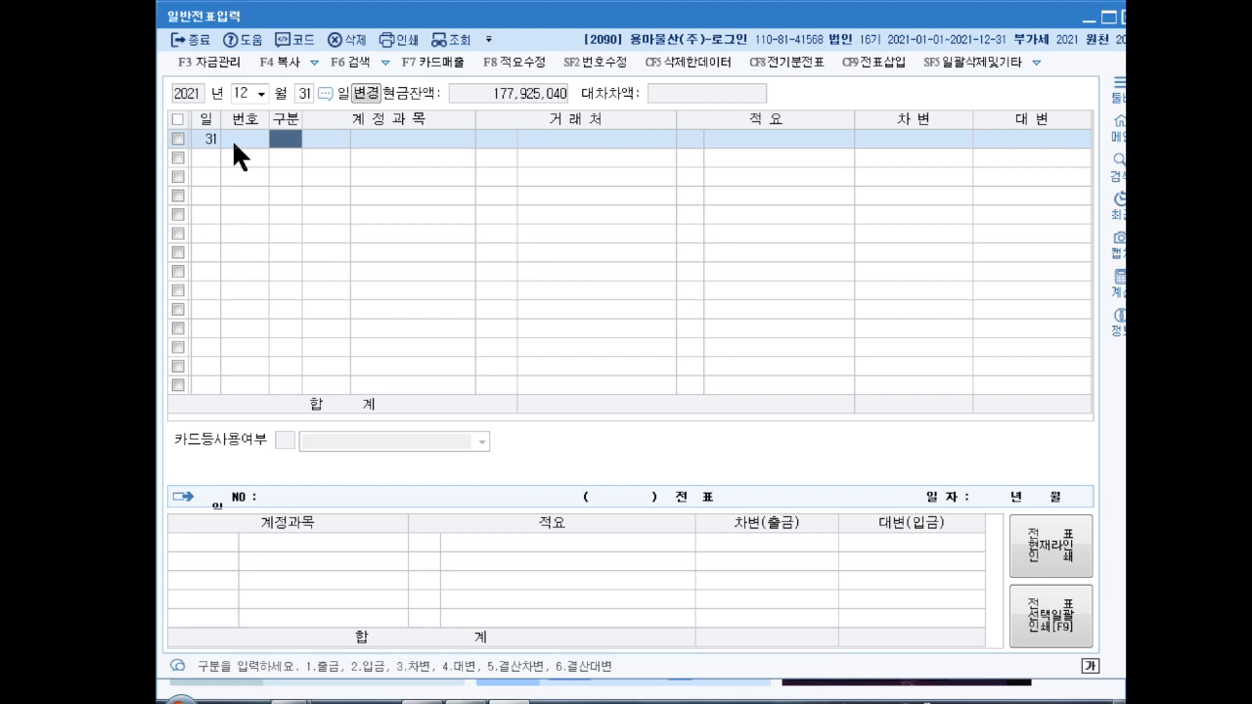
# Step: Enter a credit line to 0133 선급비용 for 10,000,000
pyautogui.write('4선급')
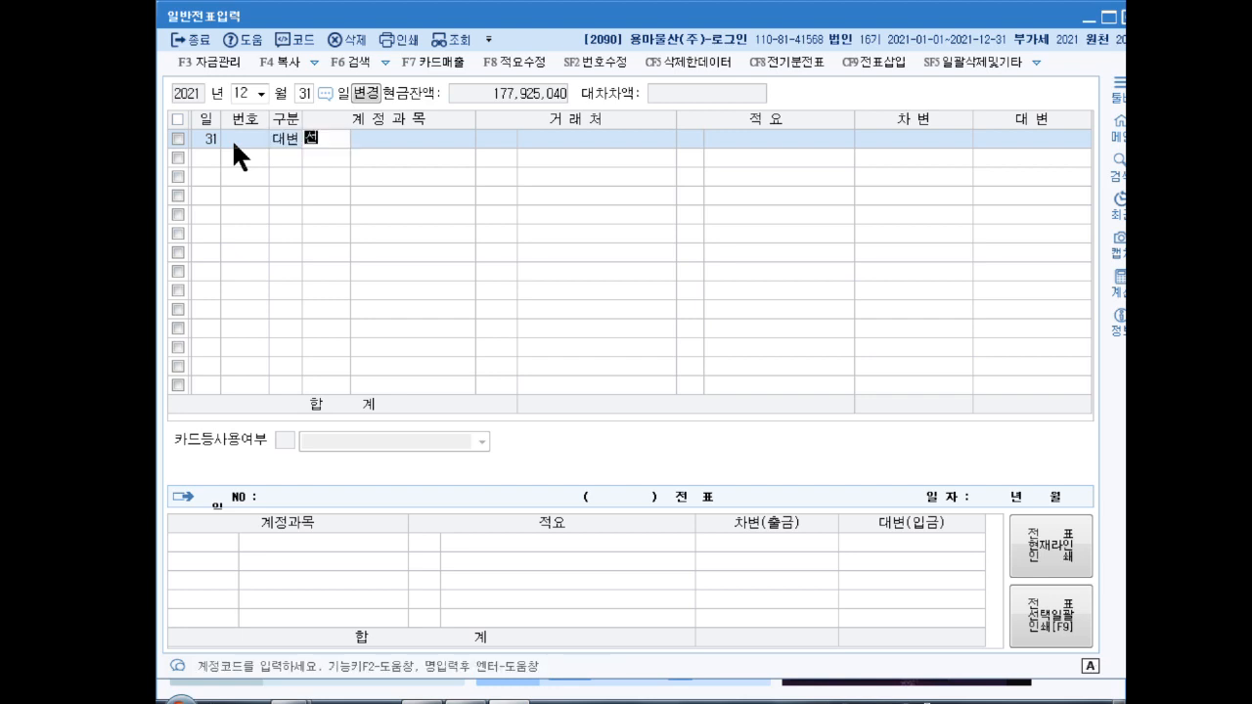
pyautogui.write('비')
pyautogui.press('Return')
pyautogui.press('Return')
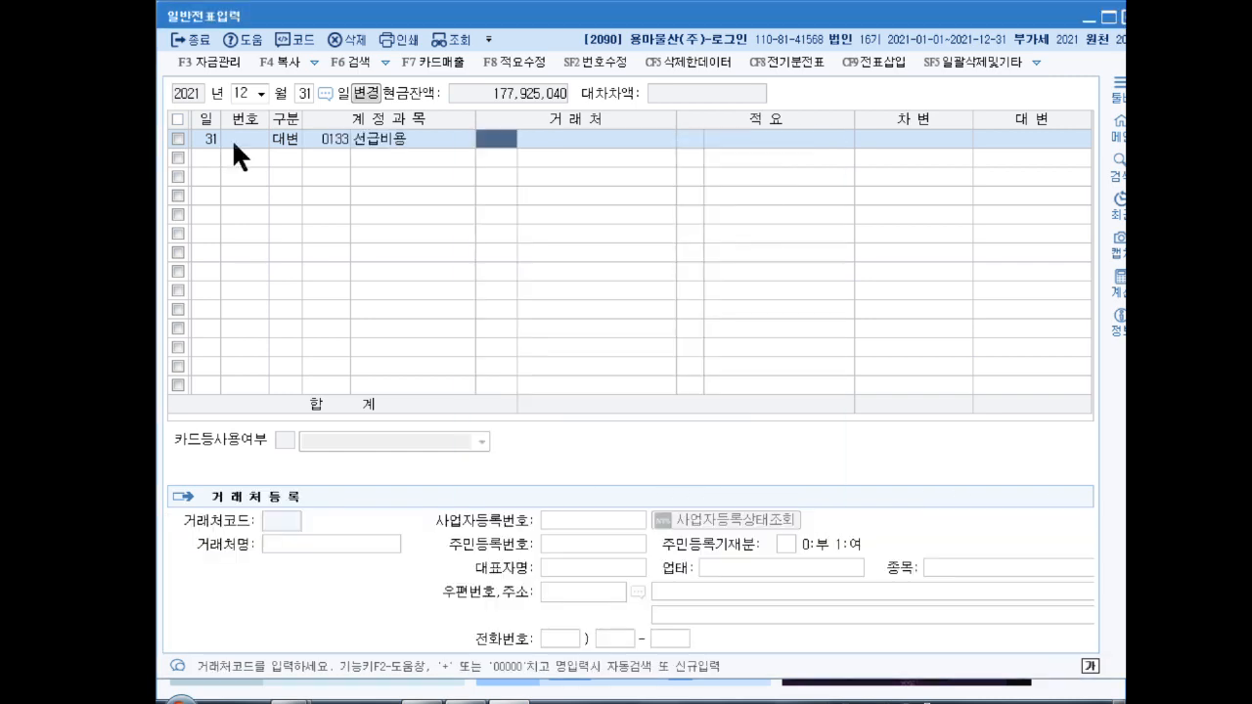
pyautogui.press('Return')
pyautogui.press('Return')
pyautogui.press('Return')
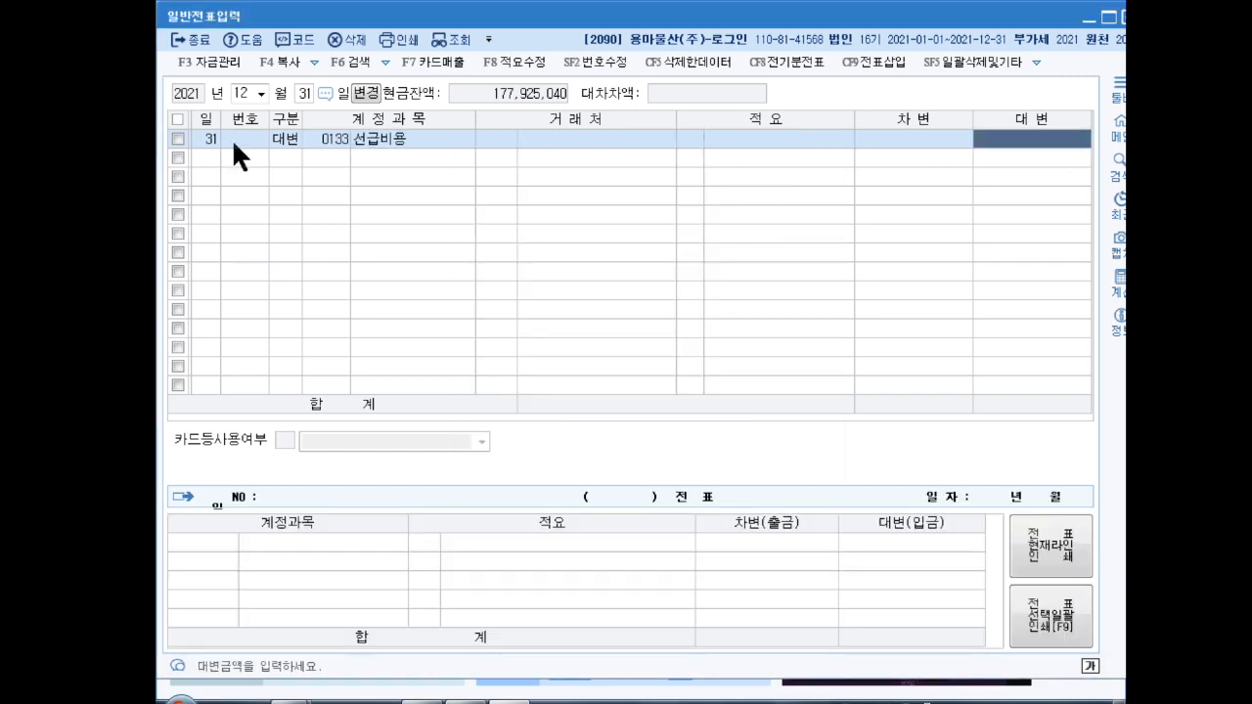
pyautogui.write('10000000')
pyautogui.press('Return')
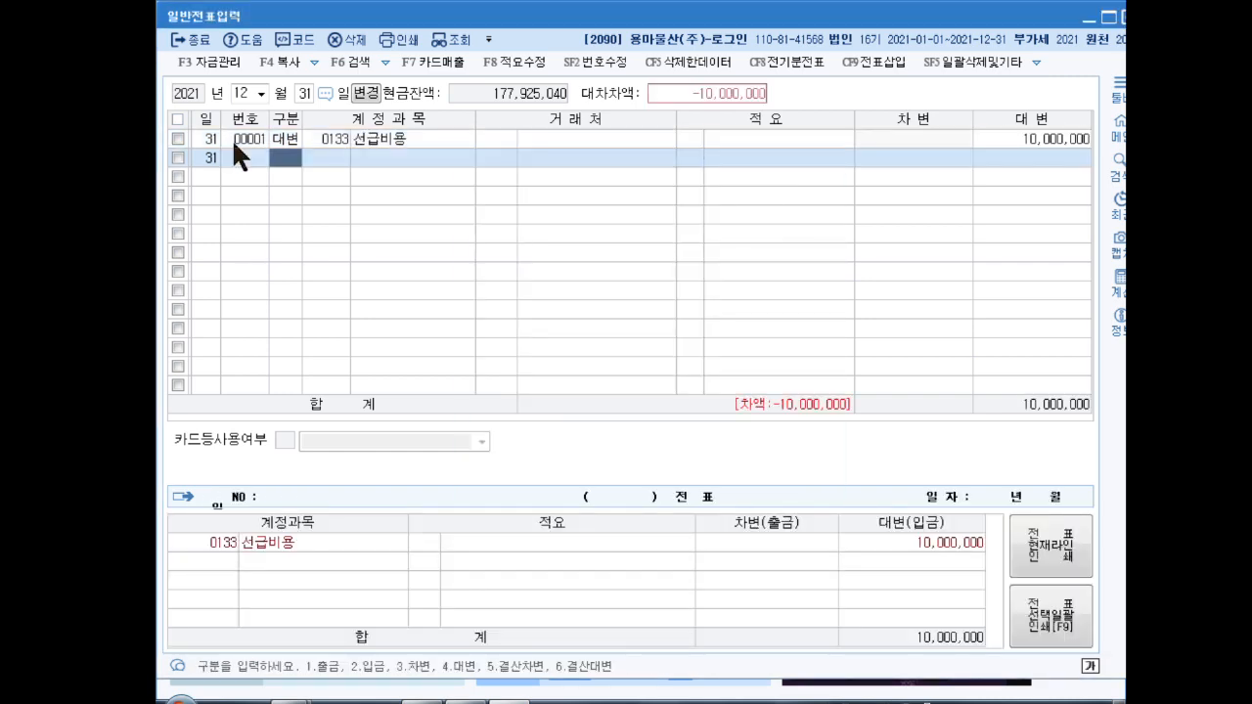
# Step: Add the balancing debit line to 0821 보험료 for 10,000,000
pyautogui.write('3')
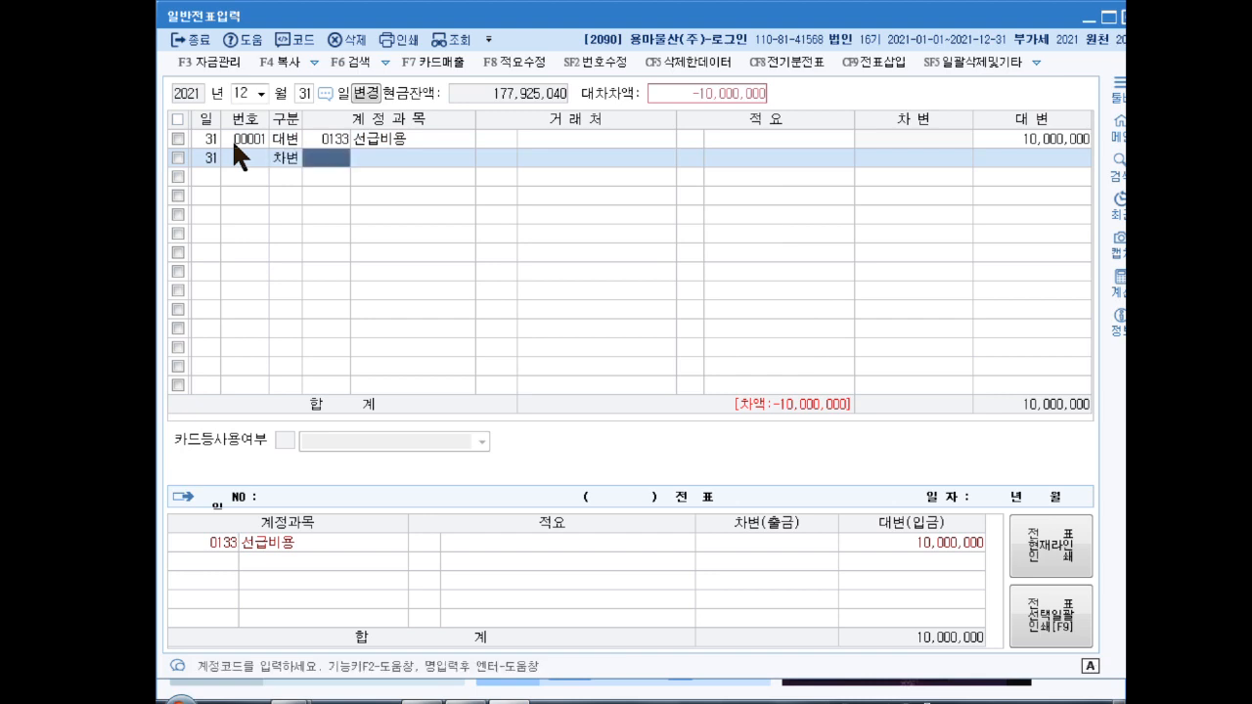
pyautogui.write('보험료')
pyautogui.press('Return')
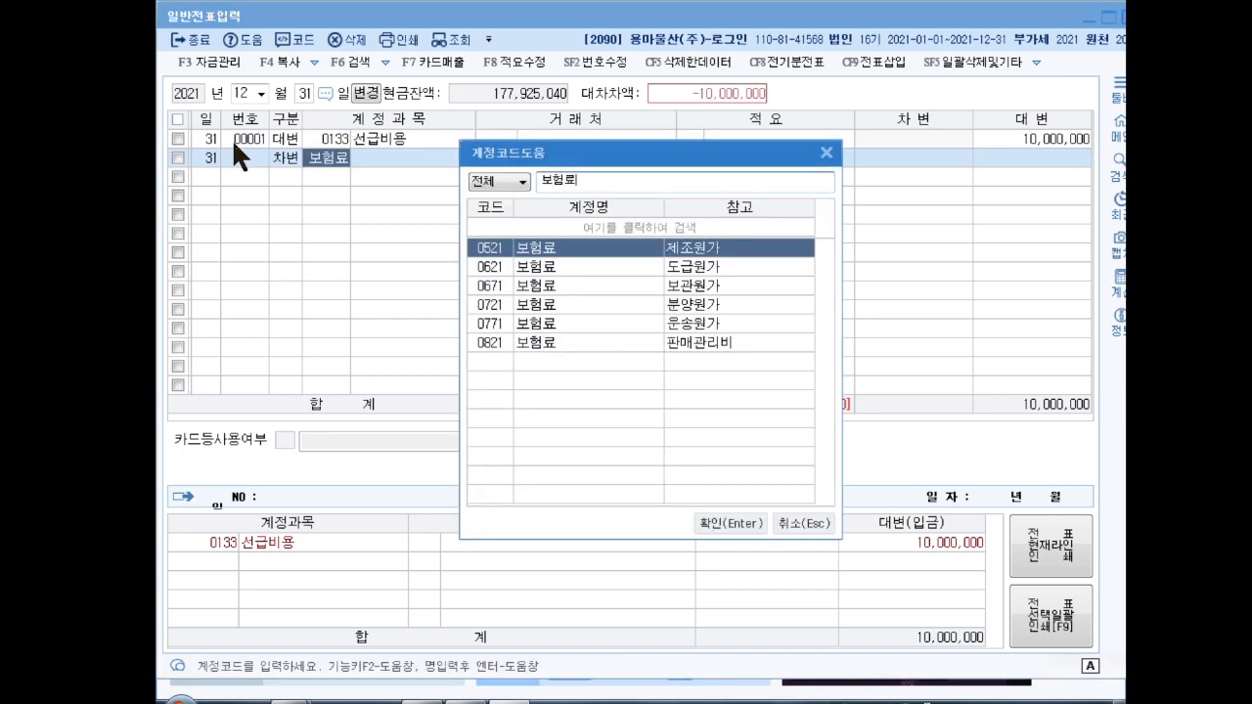
pyautogui.press('Down')
pyautogui.press('Down')
pyautogui.press('Down')
pyautogui.press('Down')
pyautogui.press('Down')
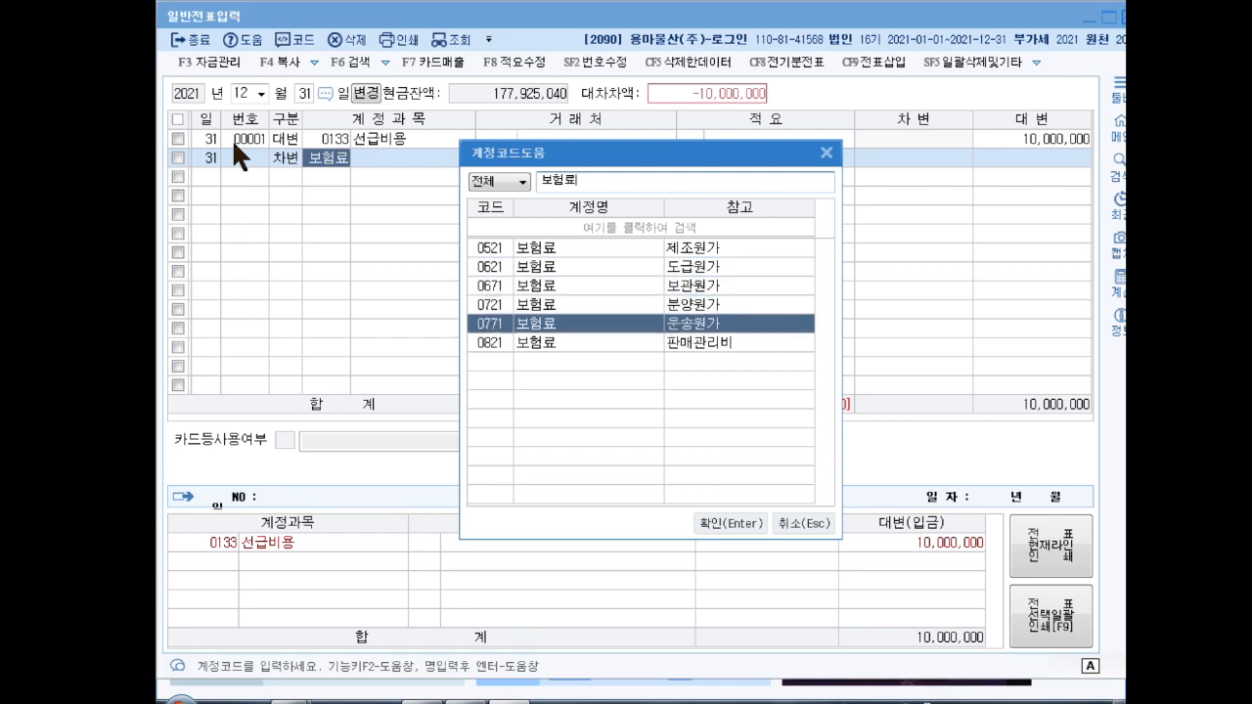
pyautogui.press('Return')
pyautogui.press('Return')
pyautogui.press('Return')
pyautogui.press('Up')
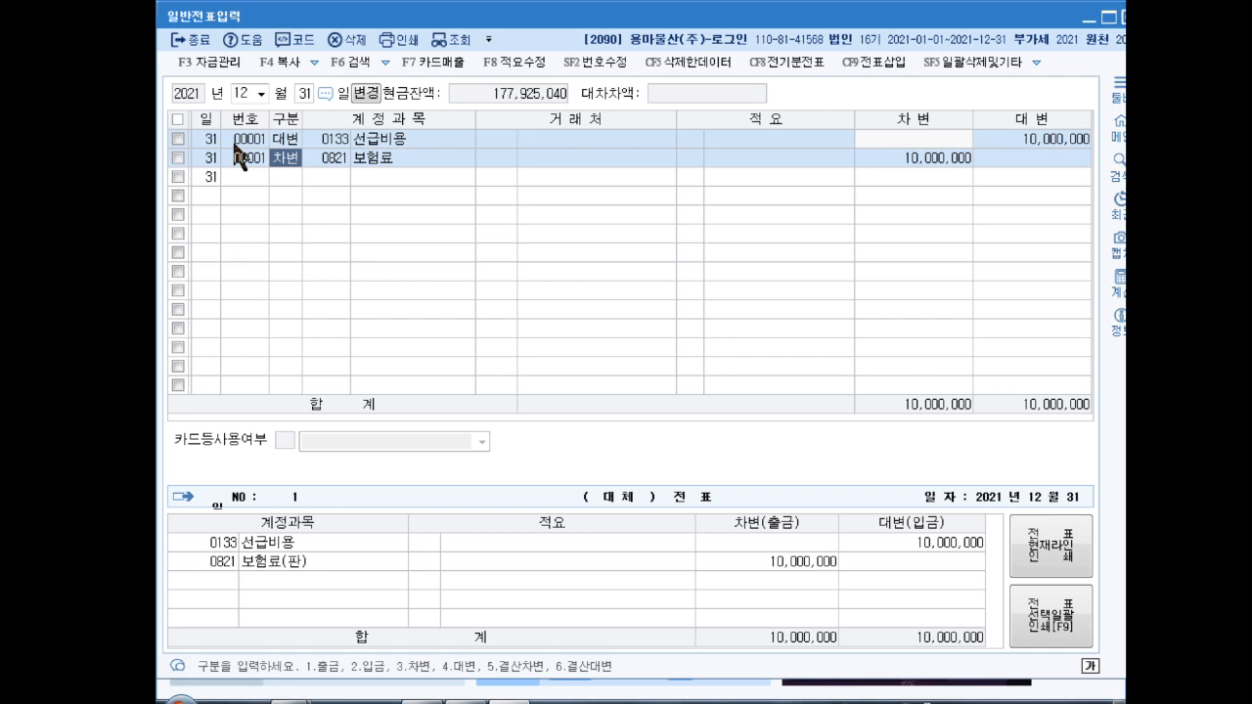
# Step: Enter a debit line to 0107 단기매매증권 for 10,000,000
pyautogui.press('Down')
pyautogui.write('3')
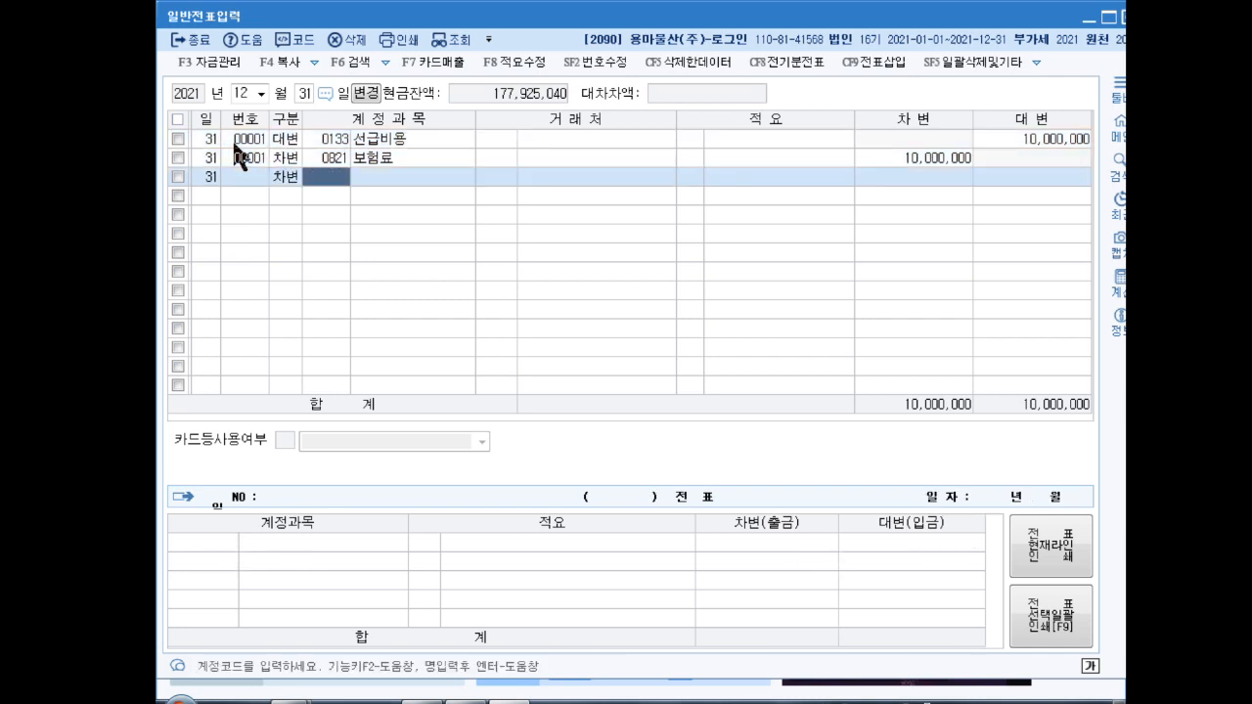
pyautogui.write('단기매')
pyautogui.press('Return')
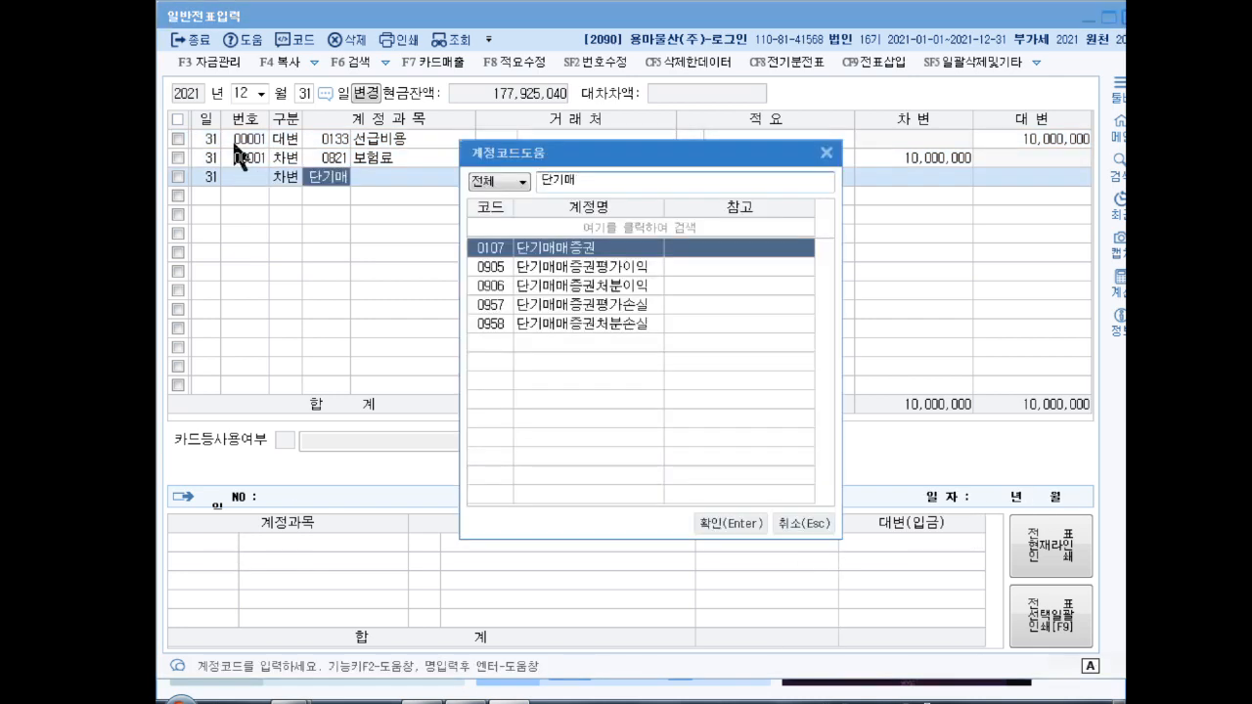
pyautogui.press('Return')
pyautogui.press('Return')
pyautogui.press('Return')
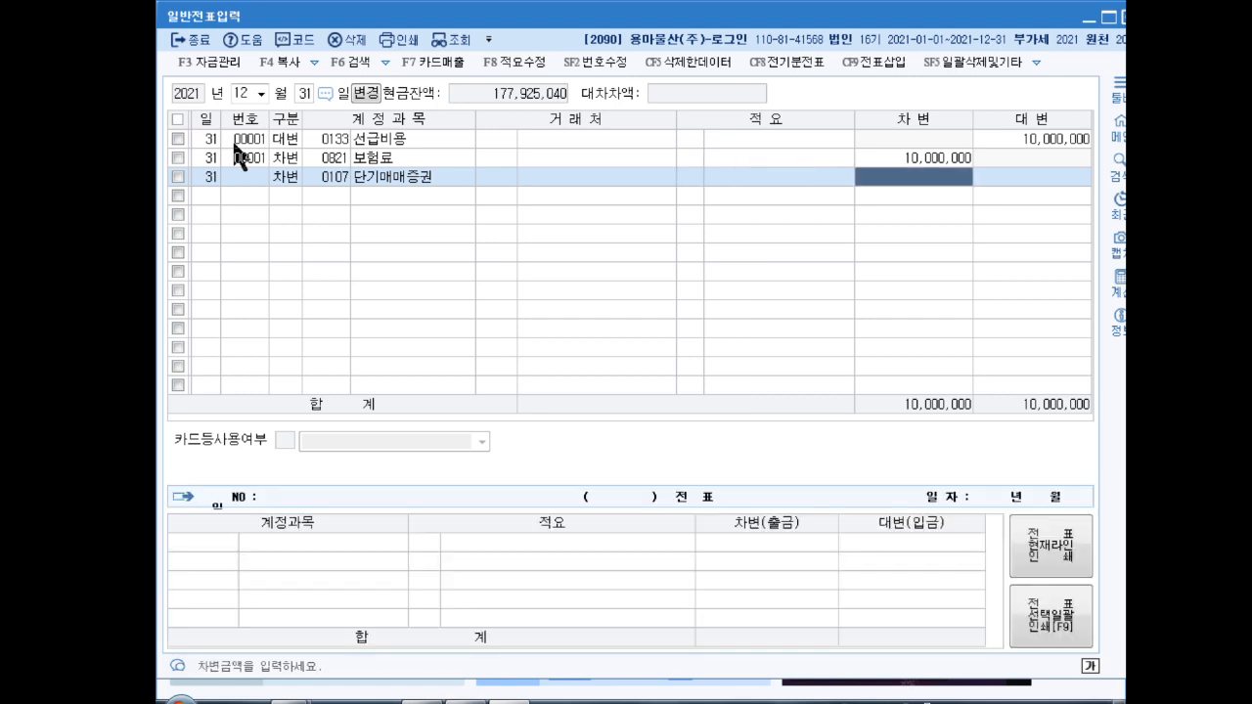
pyautogui.write('10000000')
pyautogui.press('Return')
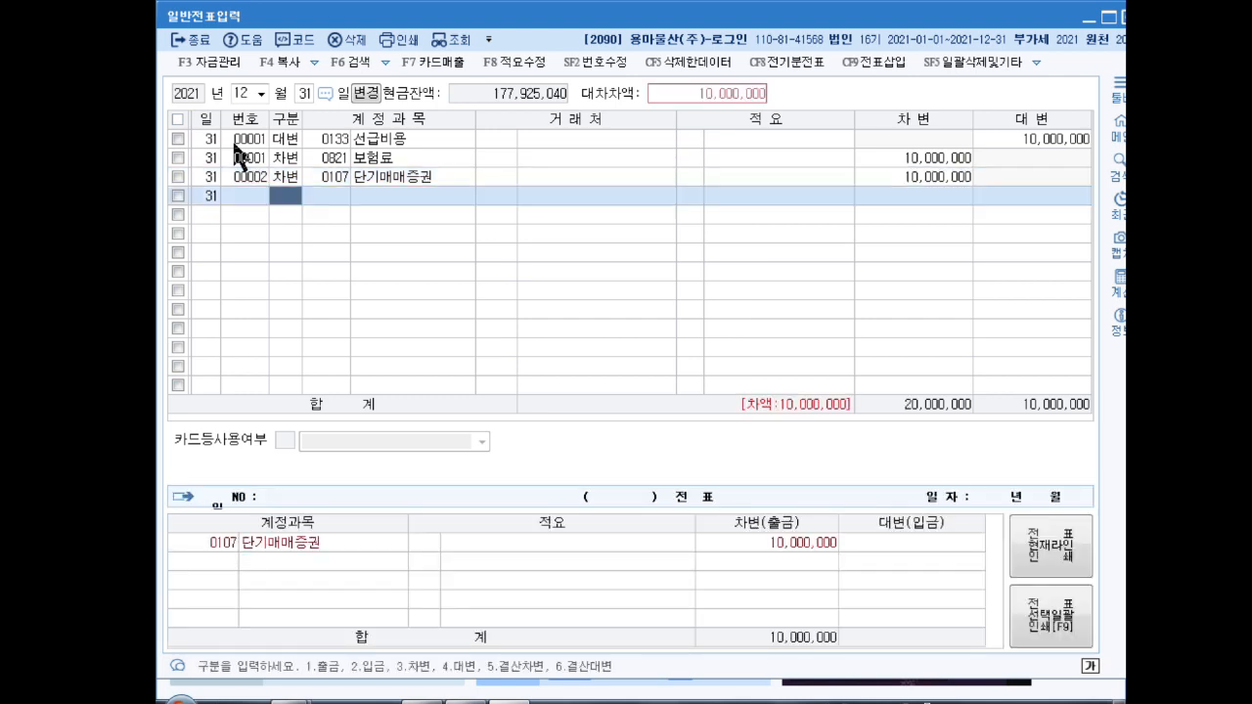
# Step: Add the credit line to 0905 단기매매증권평가이익, accepting the 10,000,000 amount
pyautogui.write('4')
pyautogui.write('단기매')
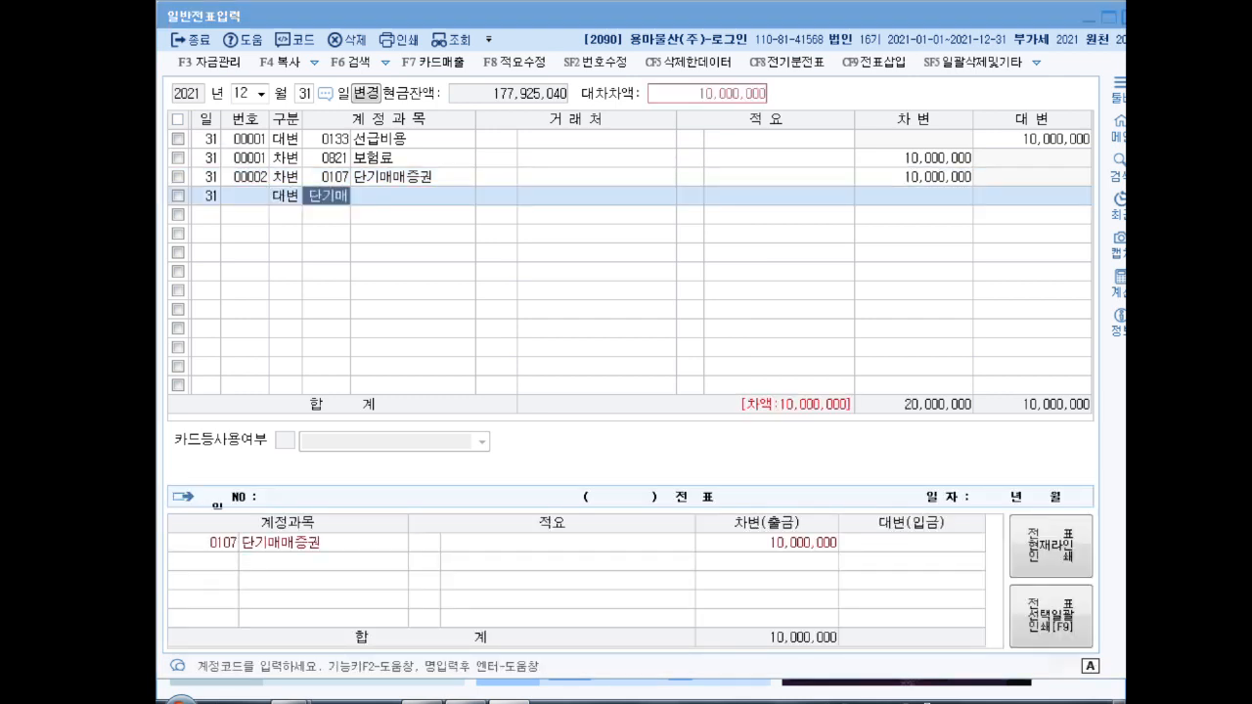
pyautogui.press('Return')
pyautogui.press('Down')
pyautogui.press('Return')
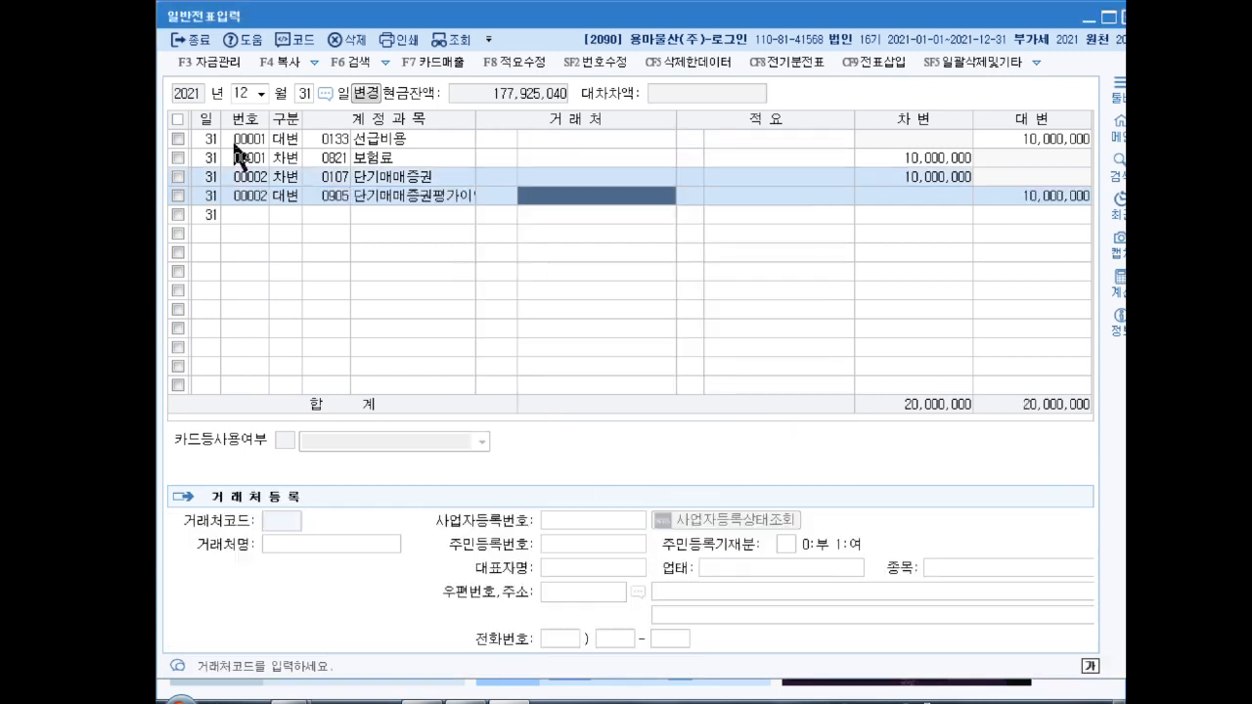
pyautogui.press('Return')
pyautogui.press('Return')
pyautogui.press('Return')
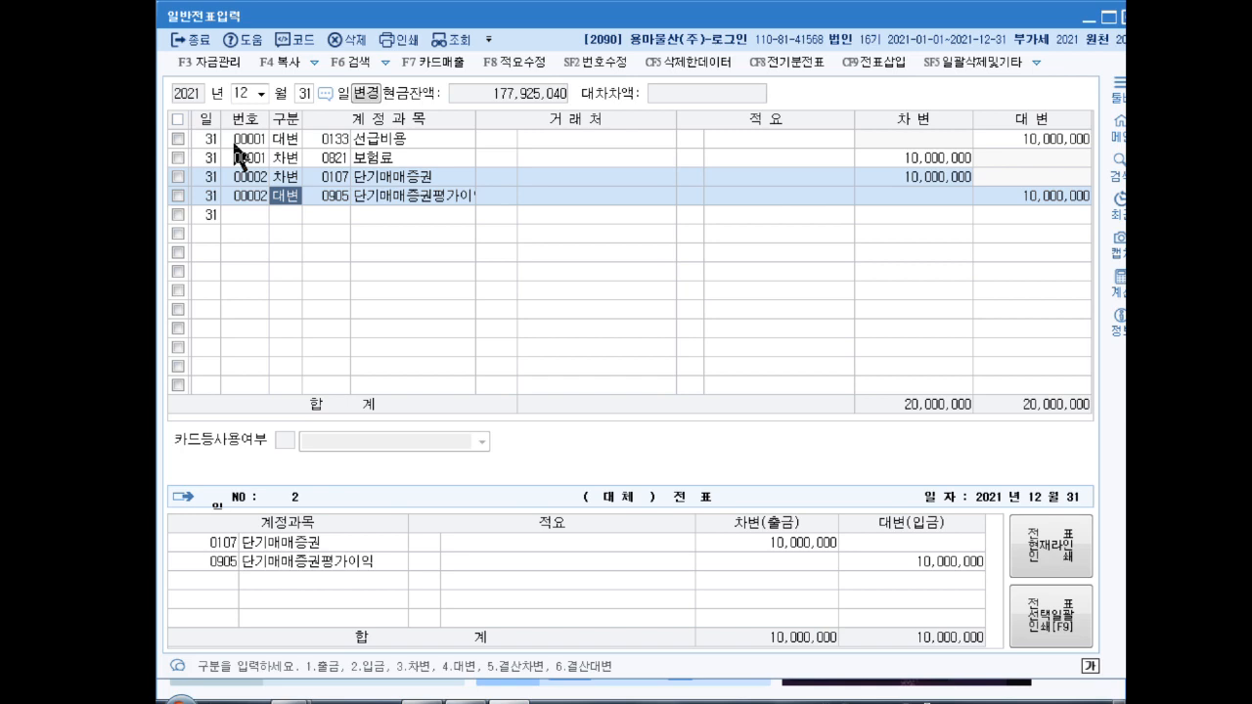
# Step: Debit 0305 외화장기차입금 for client ABC은행 with 5,000,000
pyautogui.press('Down')
pyautogui.write('3')
pyautogui.press('Return')
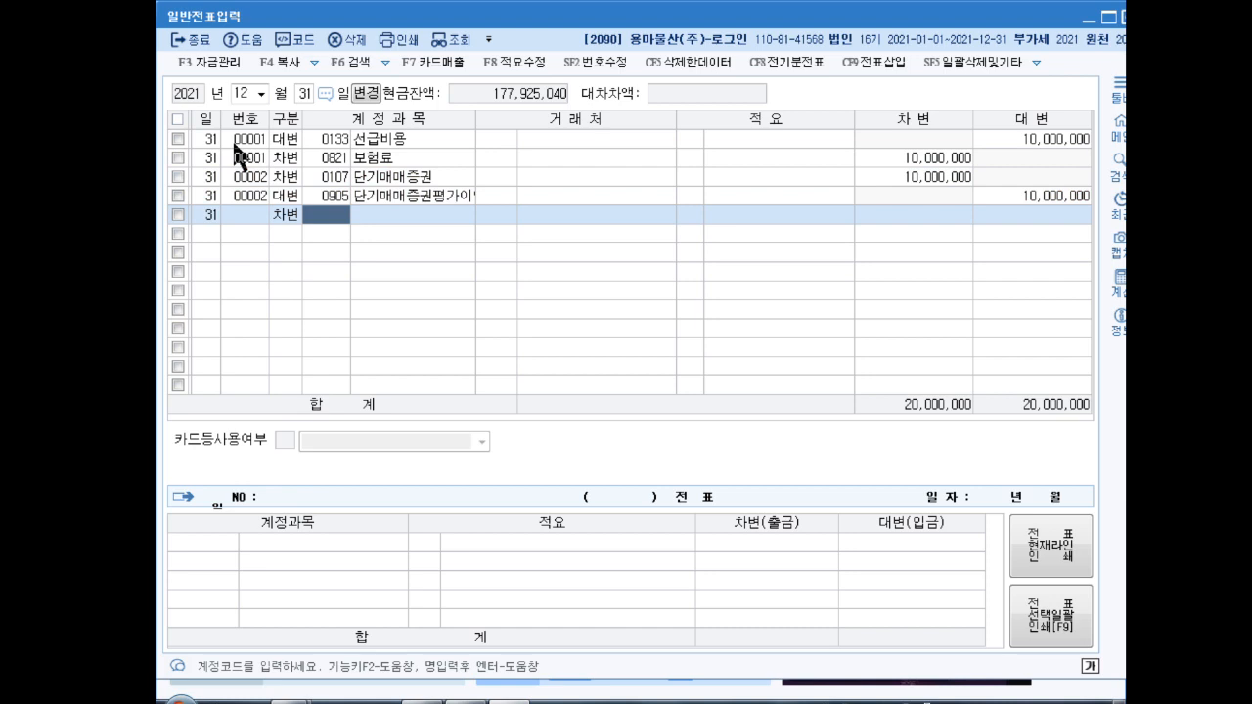
pyautogui.write('외화장')
pyautogui.press('Return')
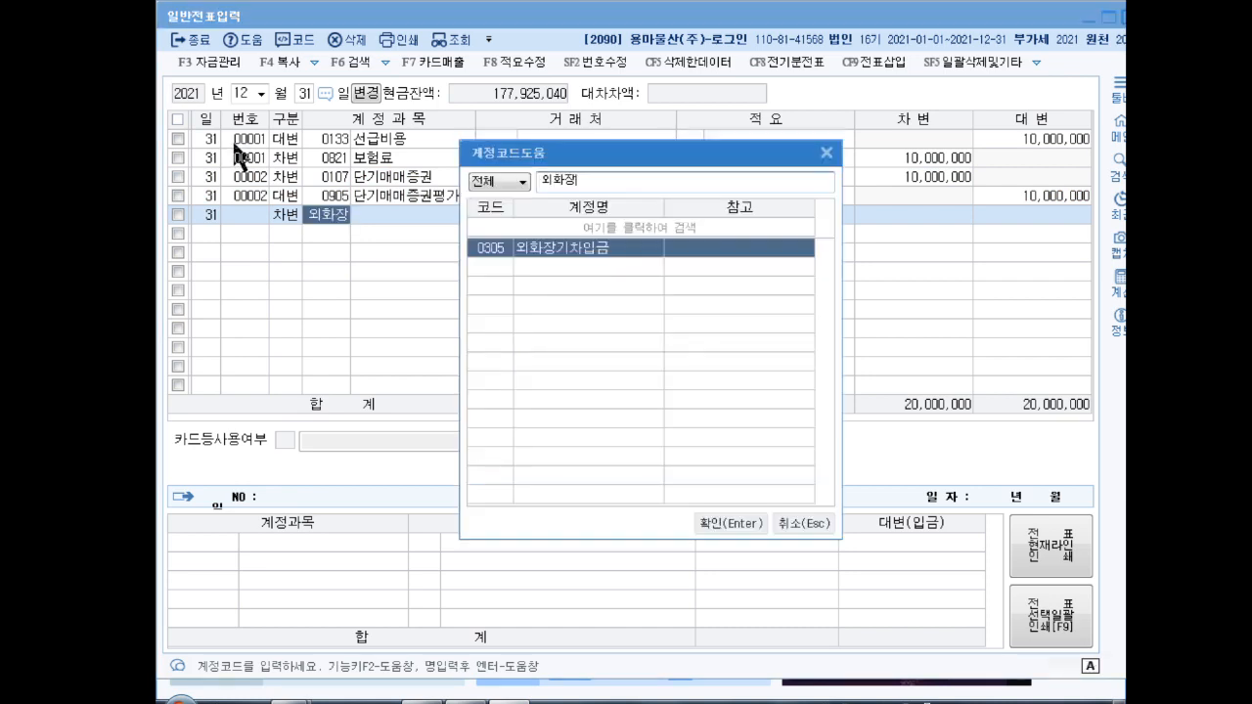
pyautogui.press('Return')
pyautogui.write('ABC')
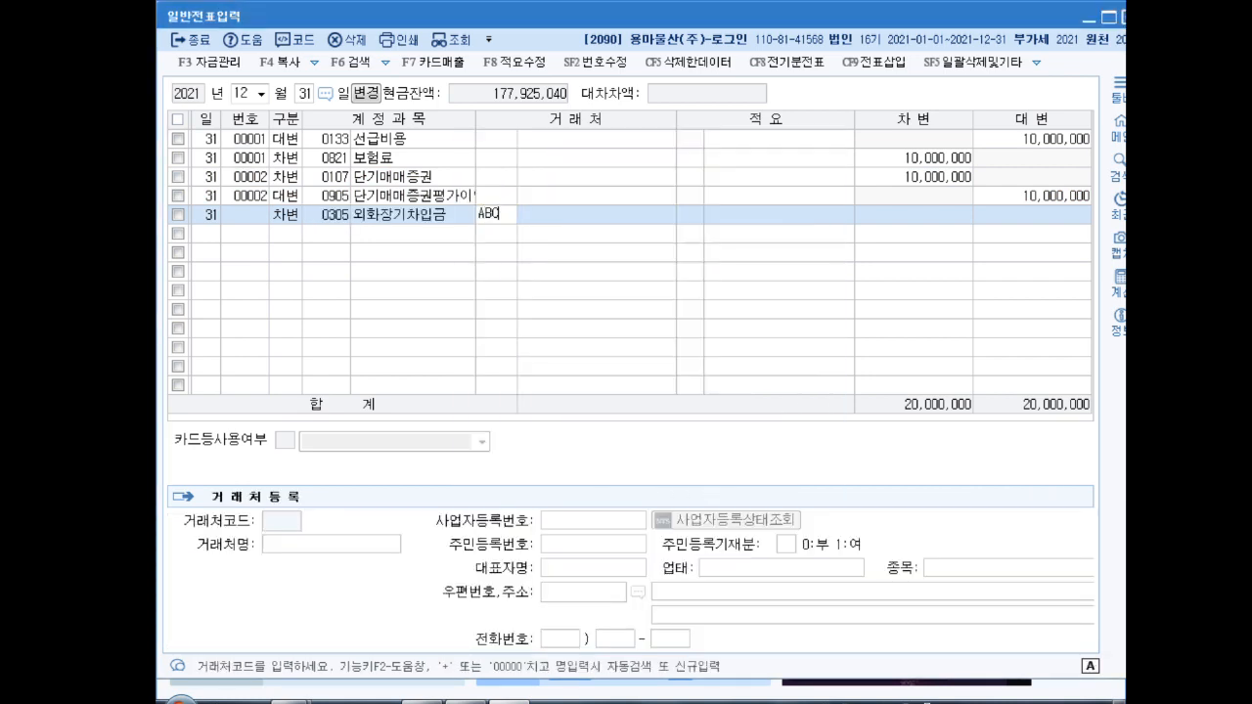
pyautogui.press('Return')
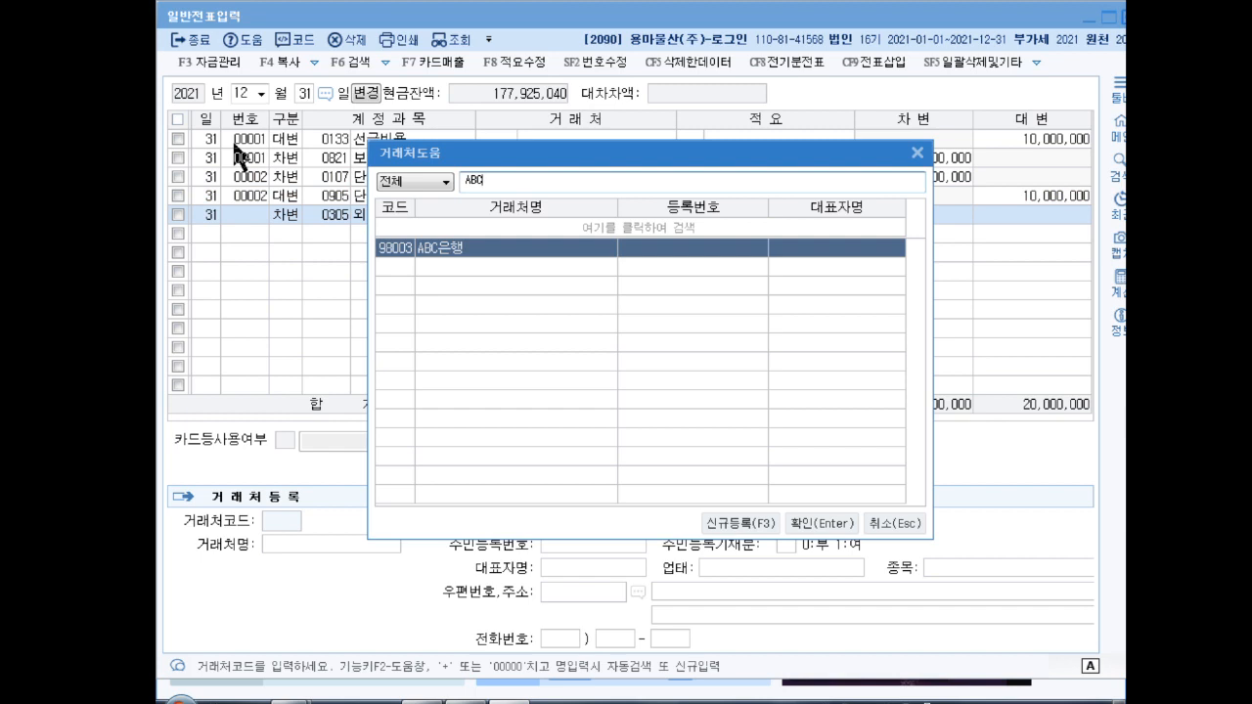
pyautogui.press('Return')
pyautogui.press('Return')
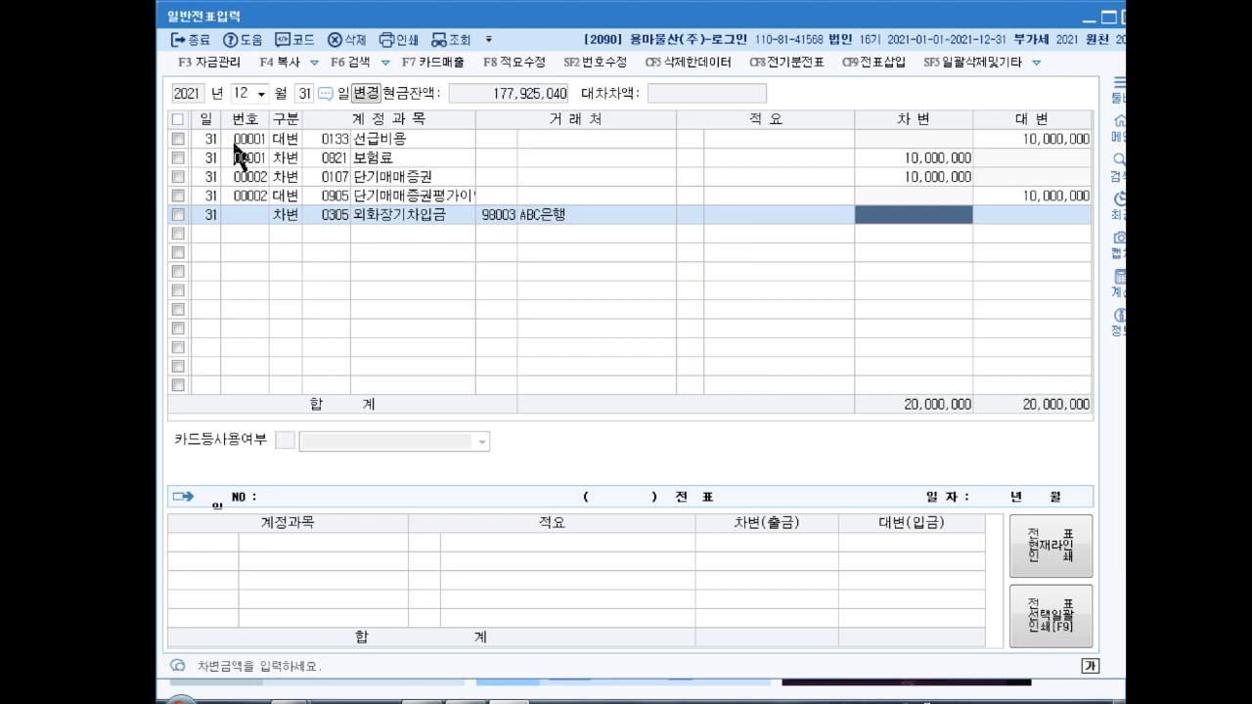
pyautogui.write('5000000')
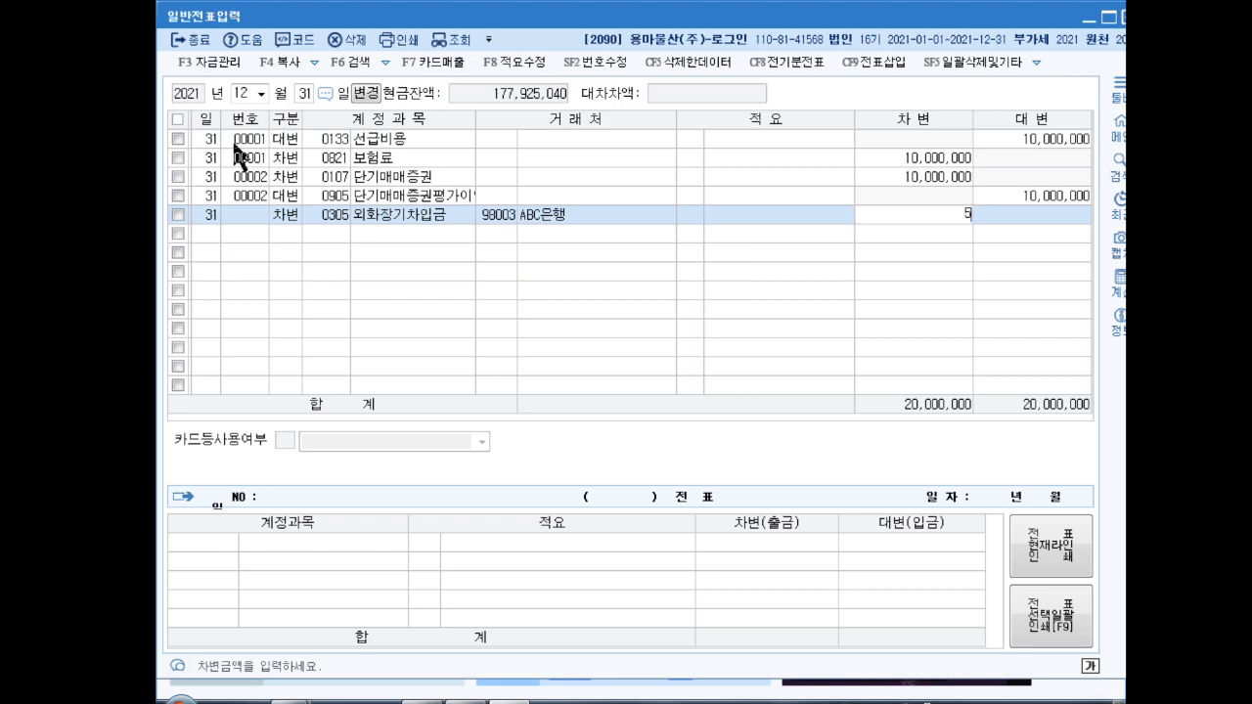
pyautogui.press('Return')
# Step: Credit 0910 외화환산이익 to balance the voucher, then close the journal entry screen
pyautogui.write('4')
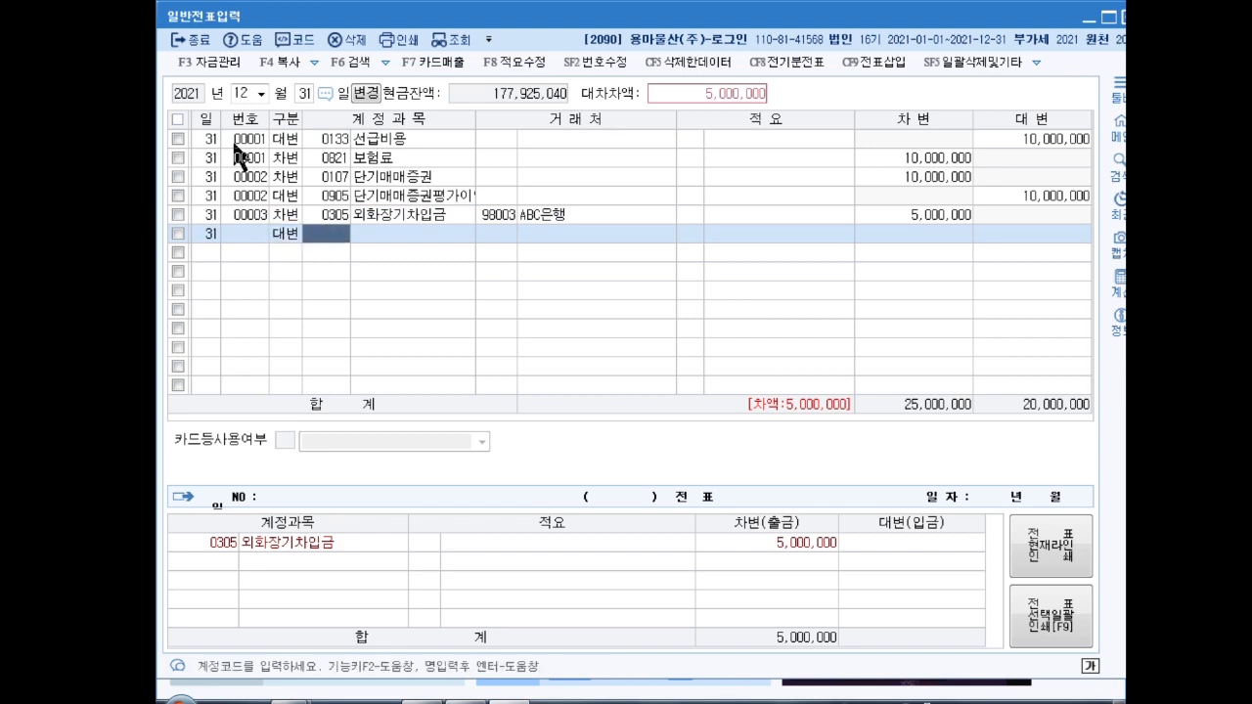
pyautogui.write('외화환')
pyautogui.press('Return')
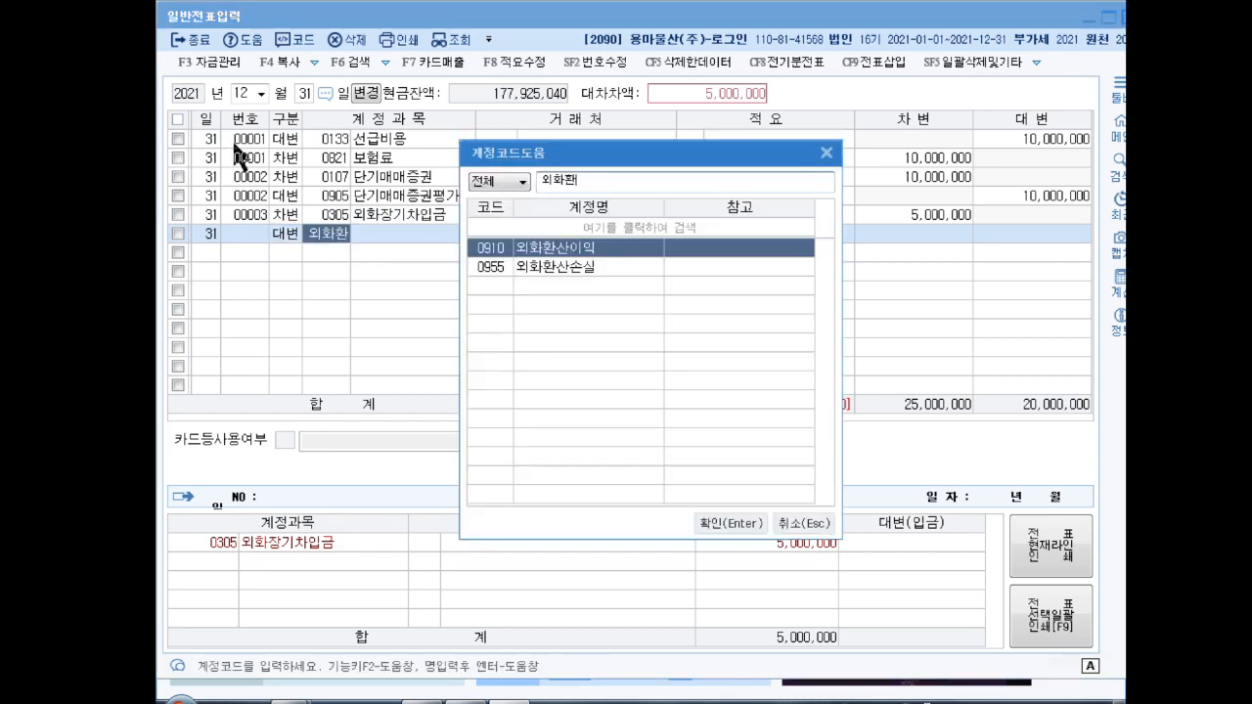
pyautogui.press('Return')
pyautogui.press('Return')
pyautogui.press('Return')
pyautogui.press('Return')
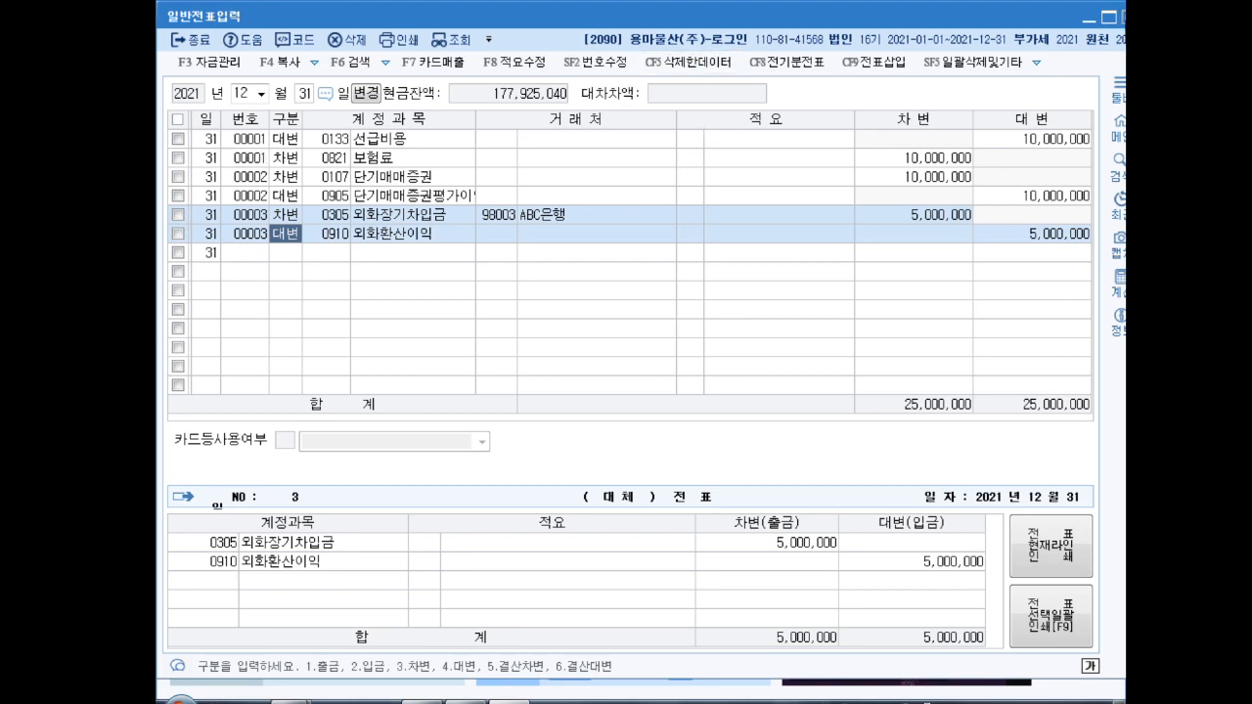
pyautogui.click(1124, 18)
# Step: In 결산자료입력, enter 6,500,000 as 선납세금 and 13,500,000 as 추가계상액 for corporate tax
pyautogui.click(920, 144)
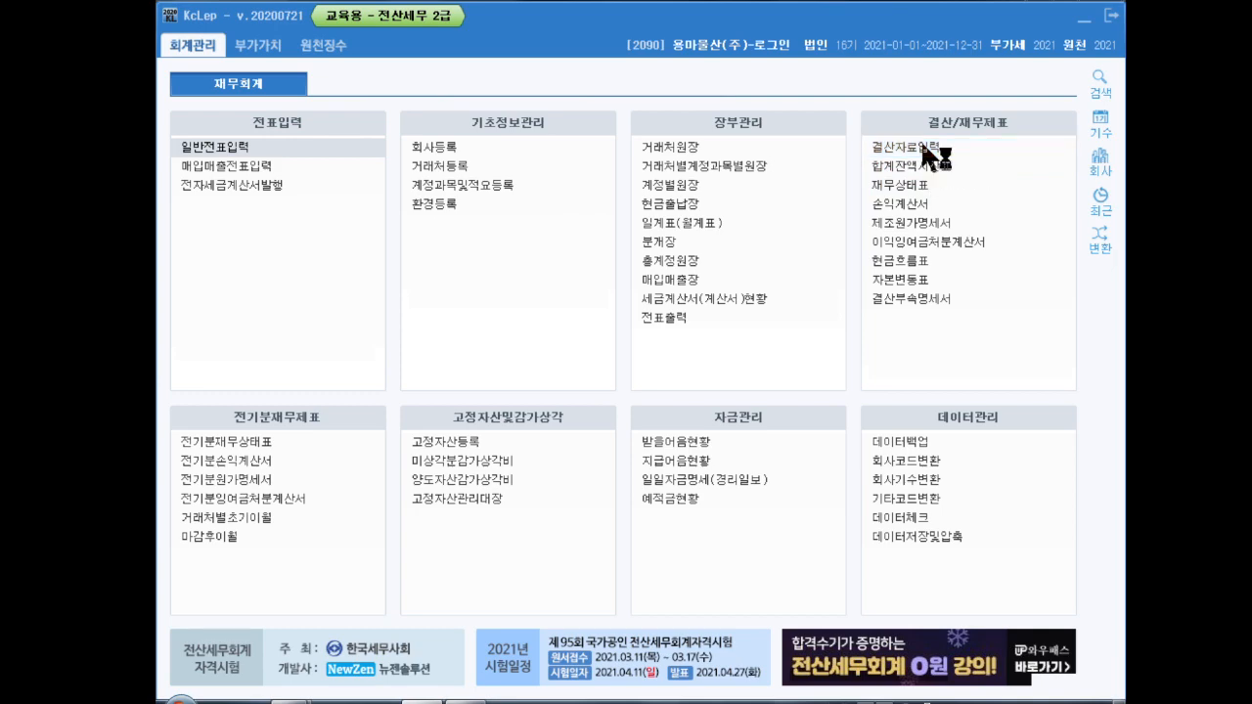
pyautogui.write('0112')
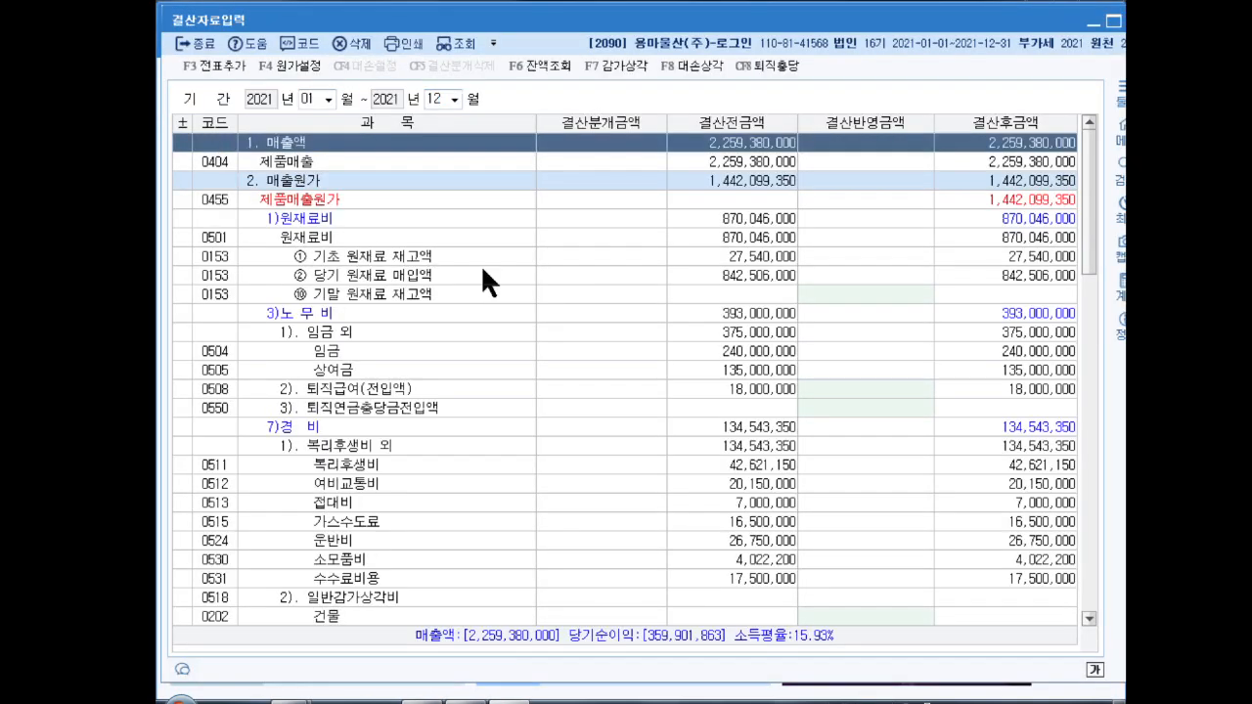
pyautogui.scroll(-20, 743, 331)
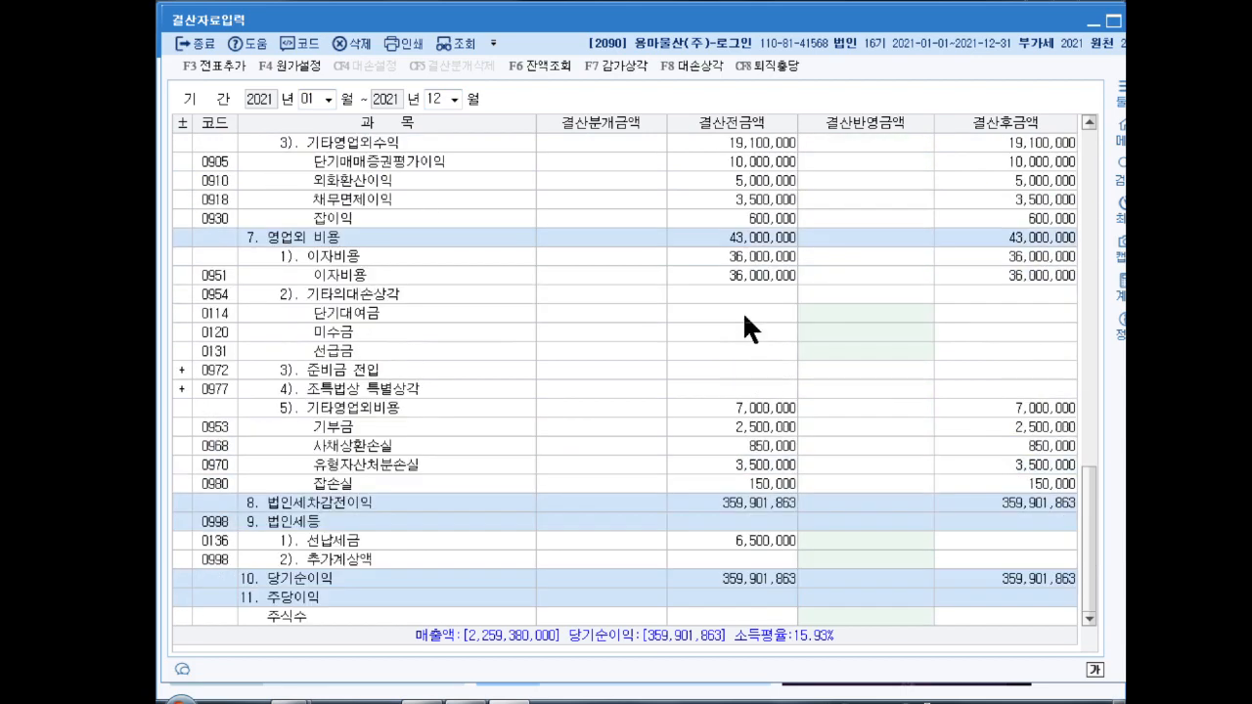
pyautogui.click(870, 543)
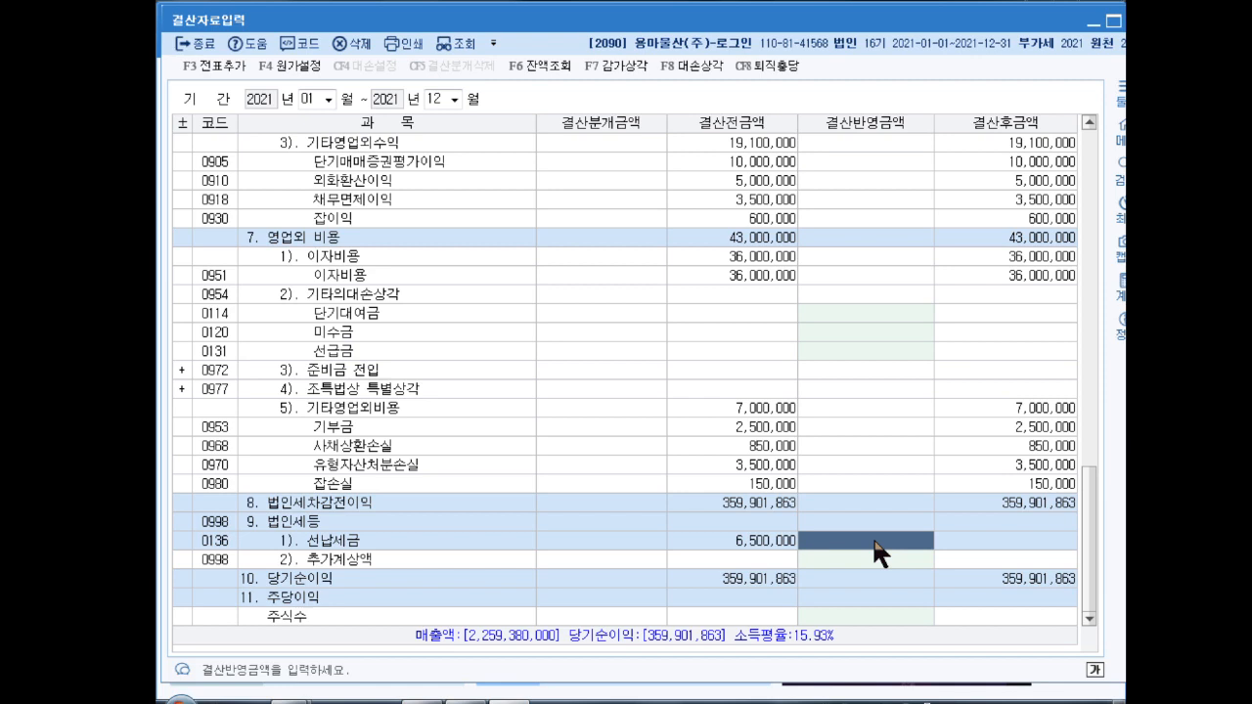
pyautogui.click(874, 541)
pyautogui.write('6500000')
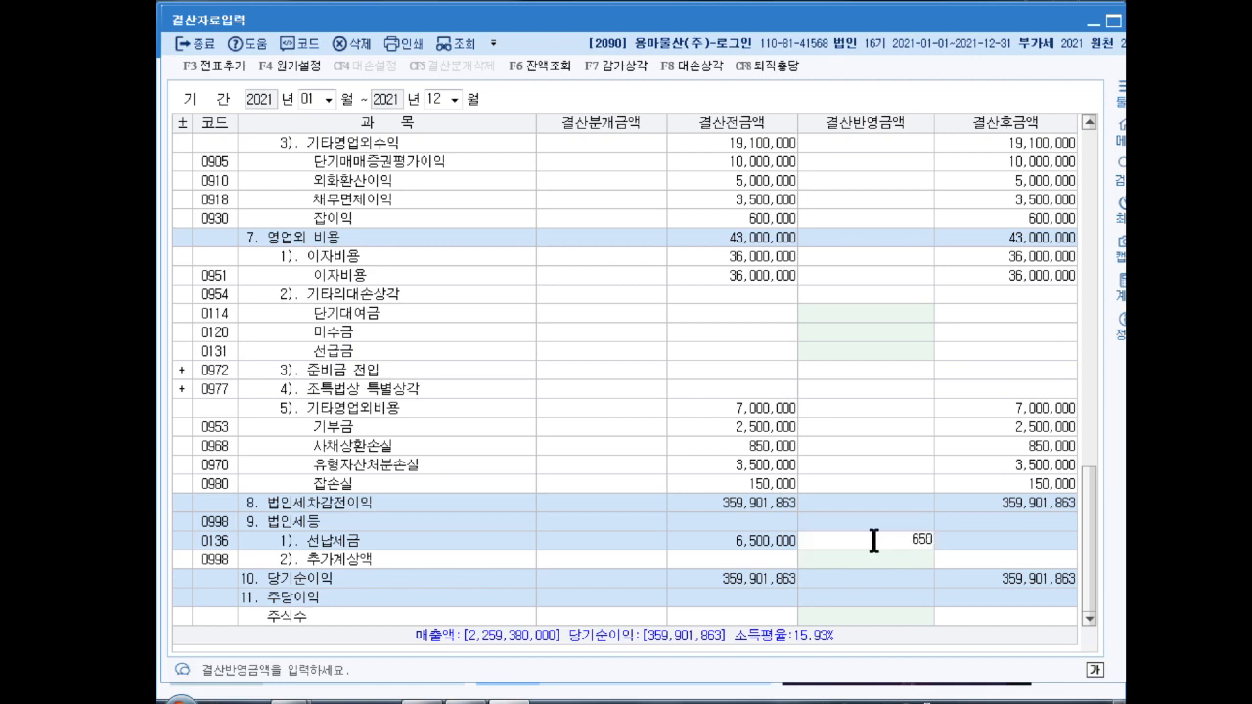
pyautogui.press('Return')
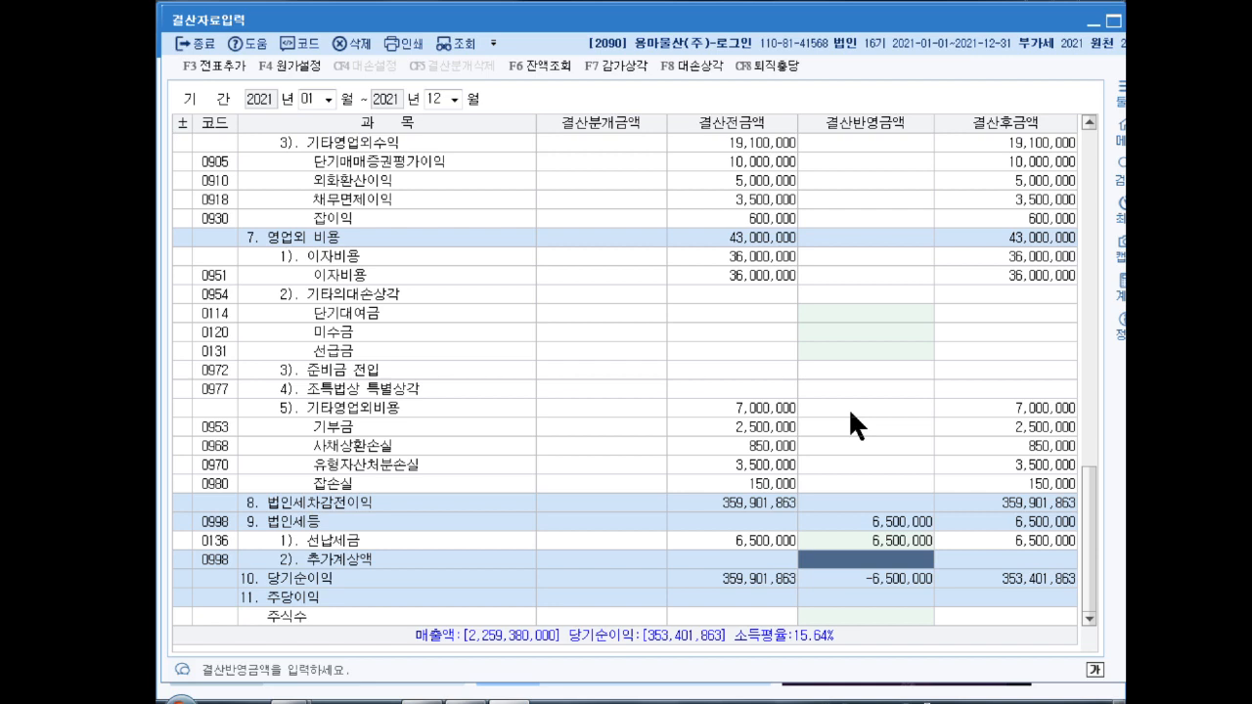
pyautogui.write('13500000')
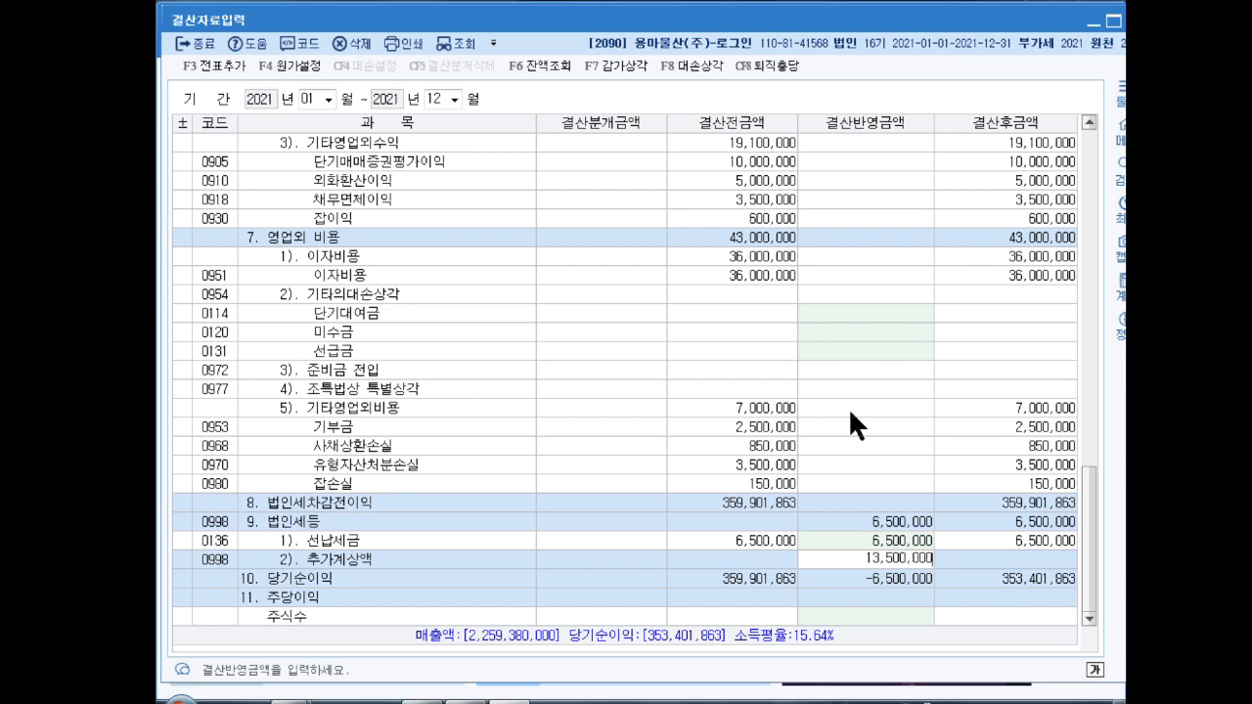
pyautogui.press('Return')
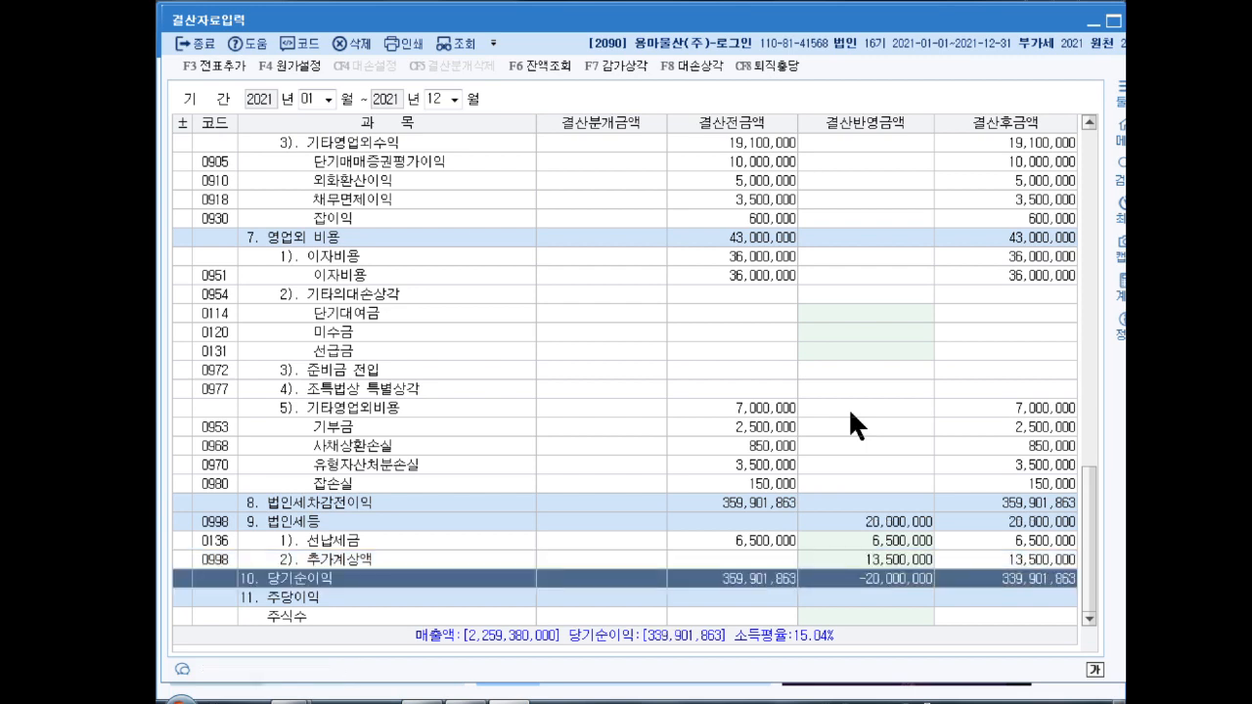
pyautogui.press('Up')
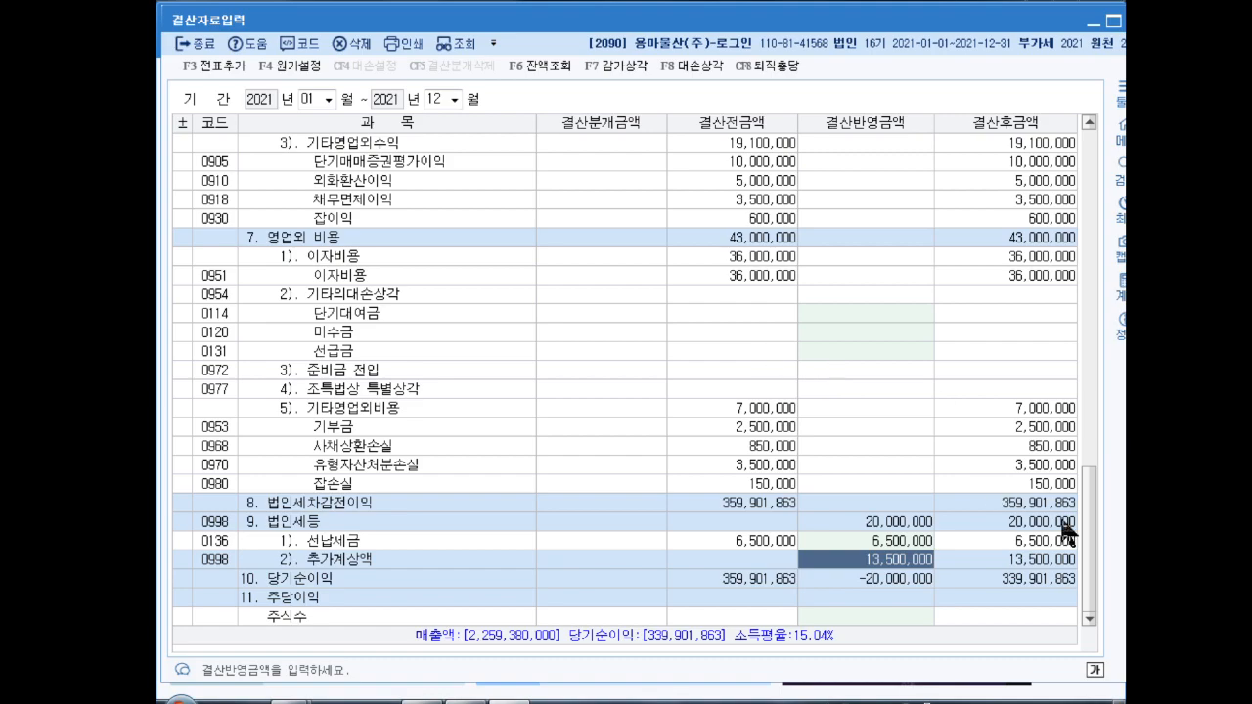
# Step: Enter 4,510,000 as the 기계장치 depreciation amount under 일반감가상각비
pyautogui.moveTo(1090, 538); pyautogui.dragTo(1075, 265)
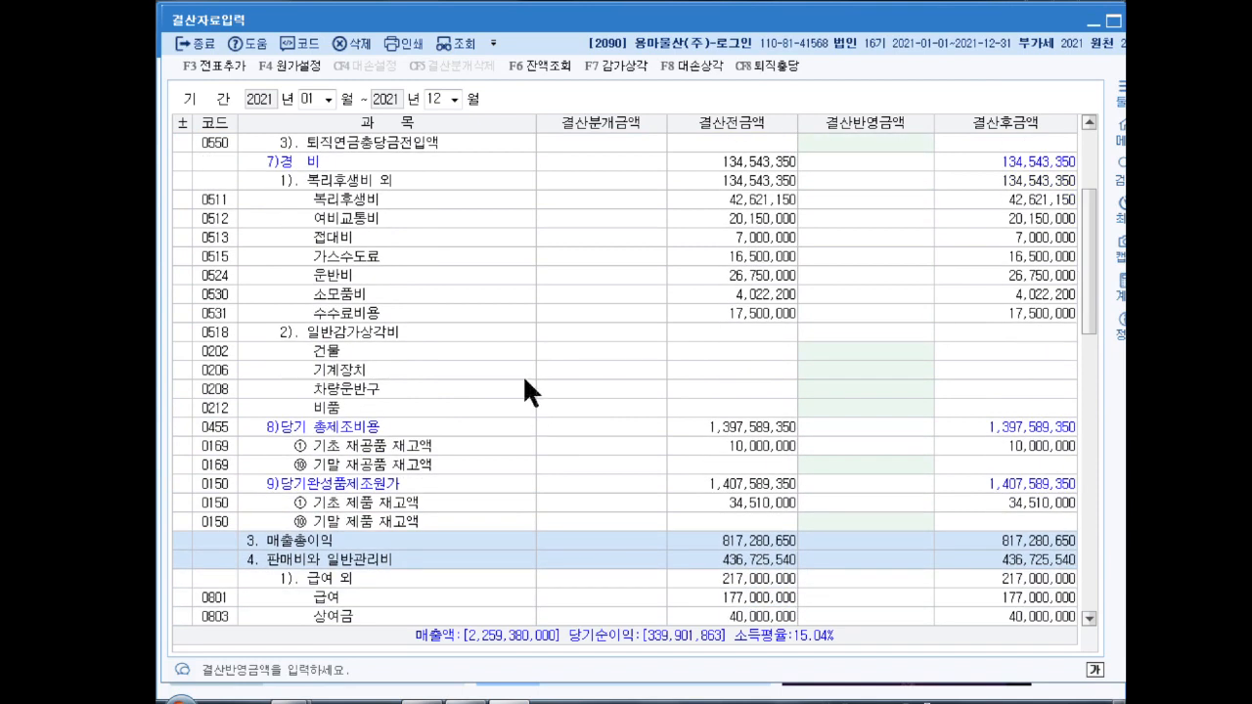
pyautogui.click(390, 333)
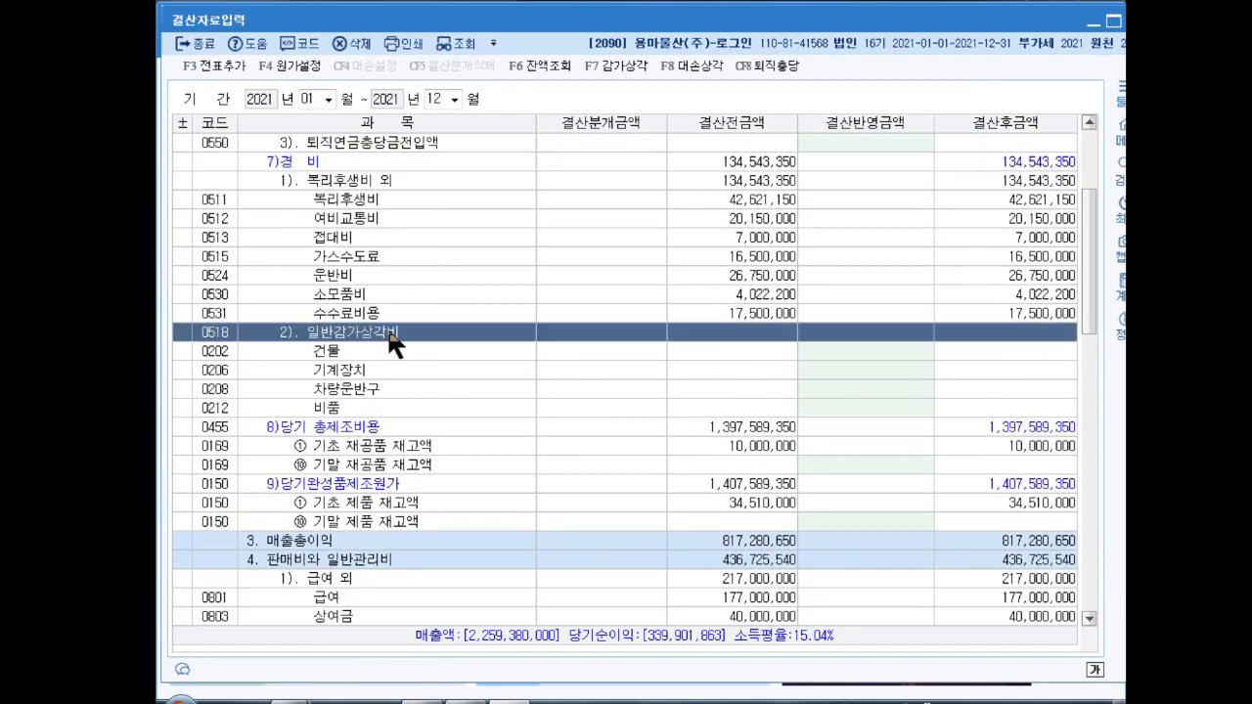
pyautogui.click(380, 371)
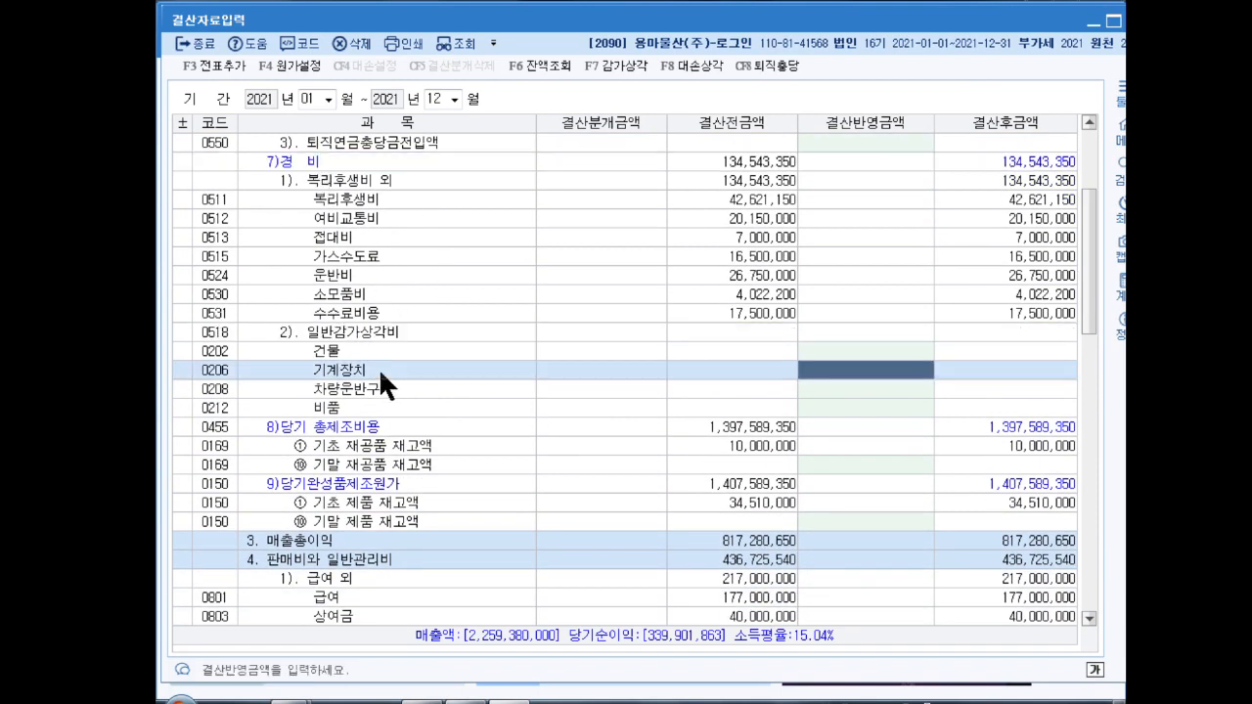
pyautogui.write('4510000')
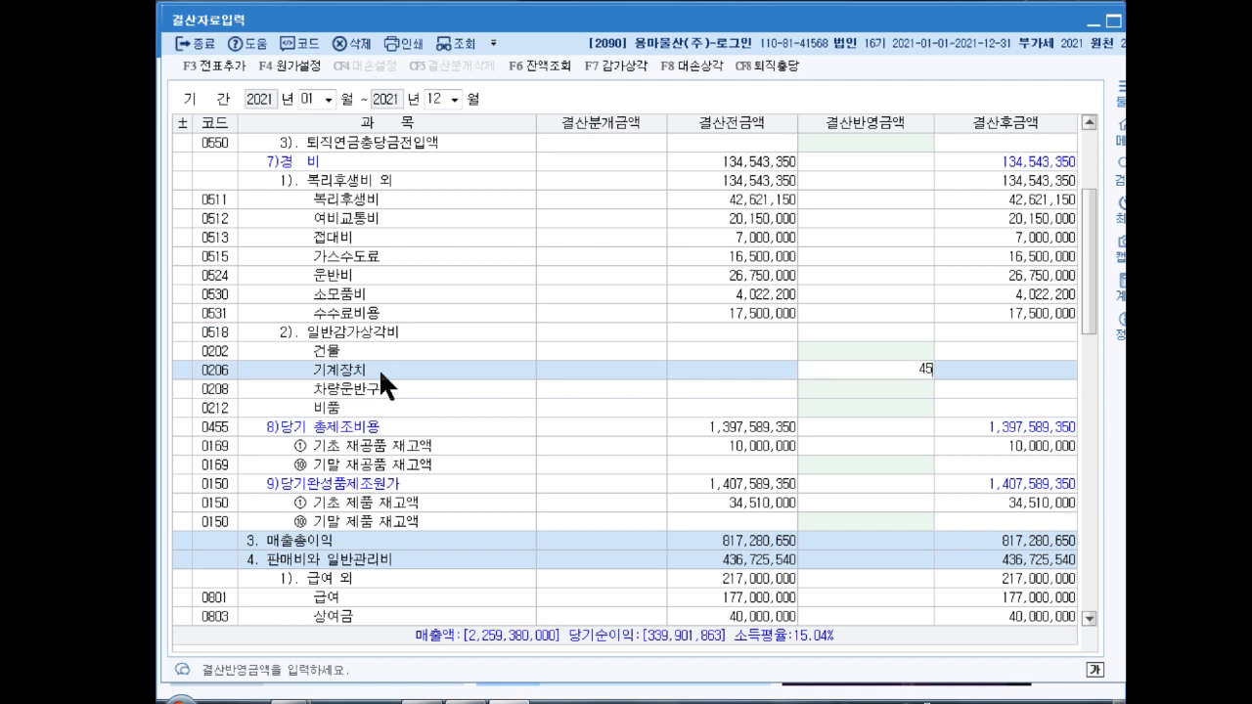
pyautogui.press('Return')
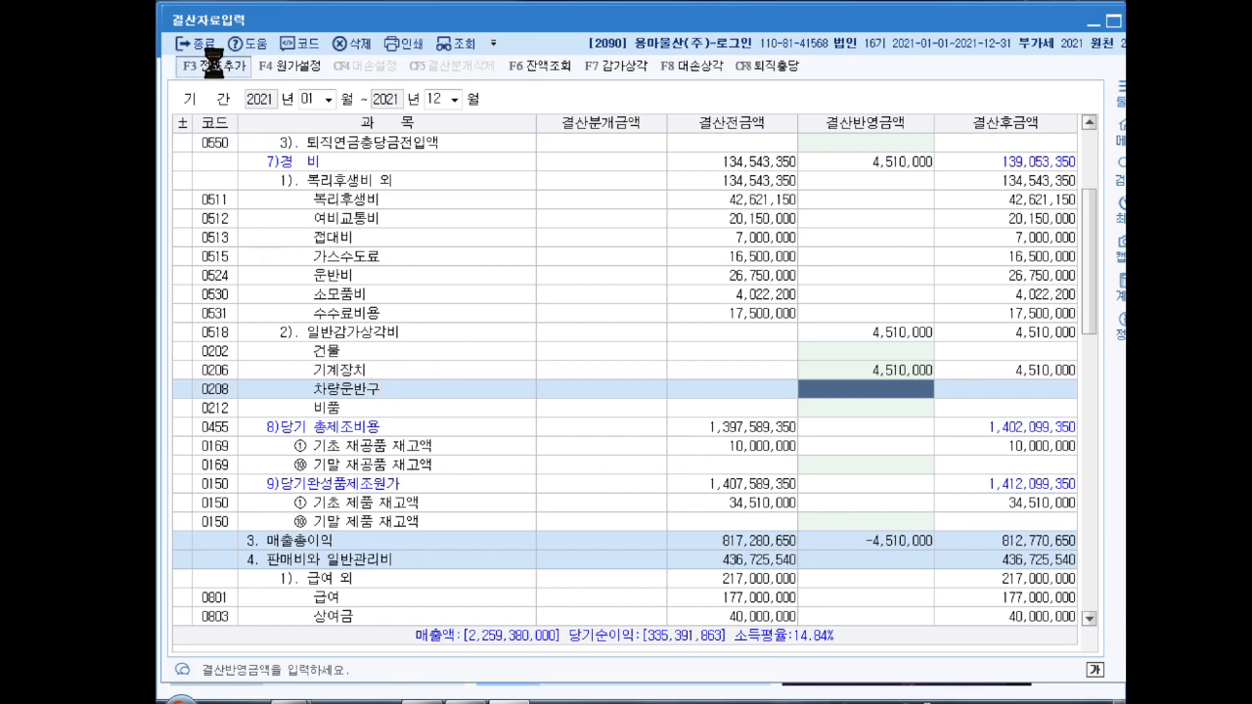
# Step: Add the automatic closing entries to the journal and exit 결산자료입력
pyautogui.click(695, 373)
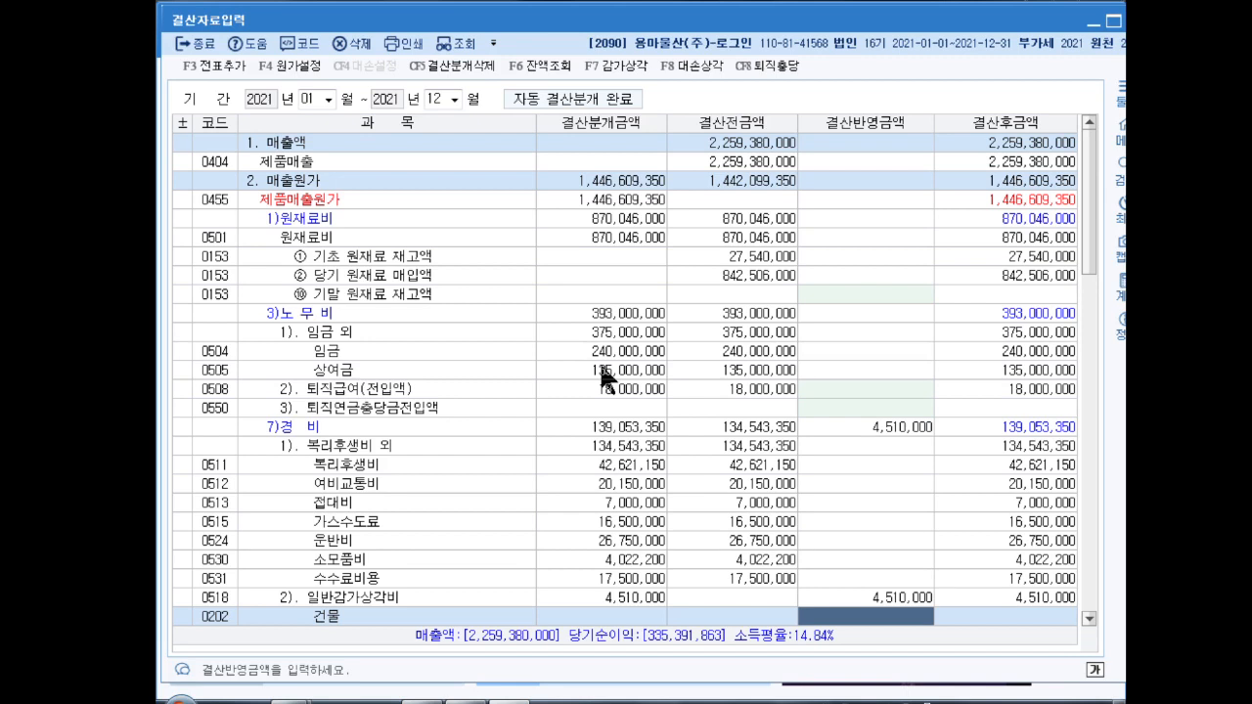
pyautogui.press('Escape')
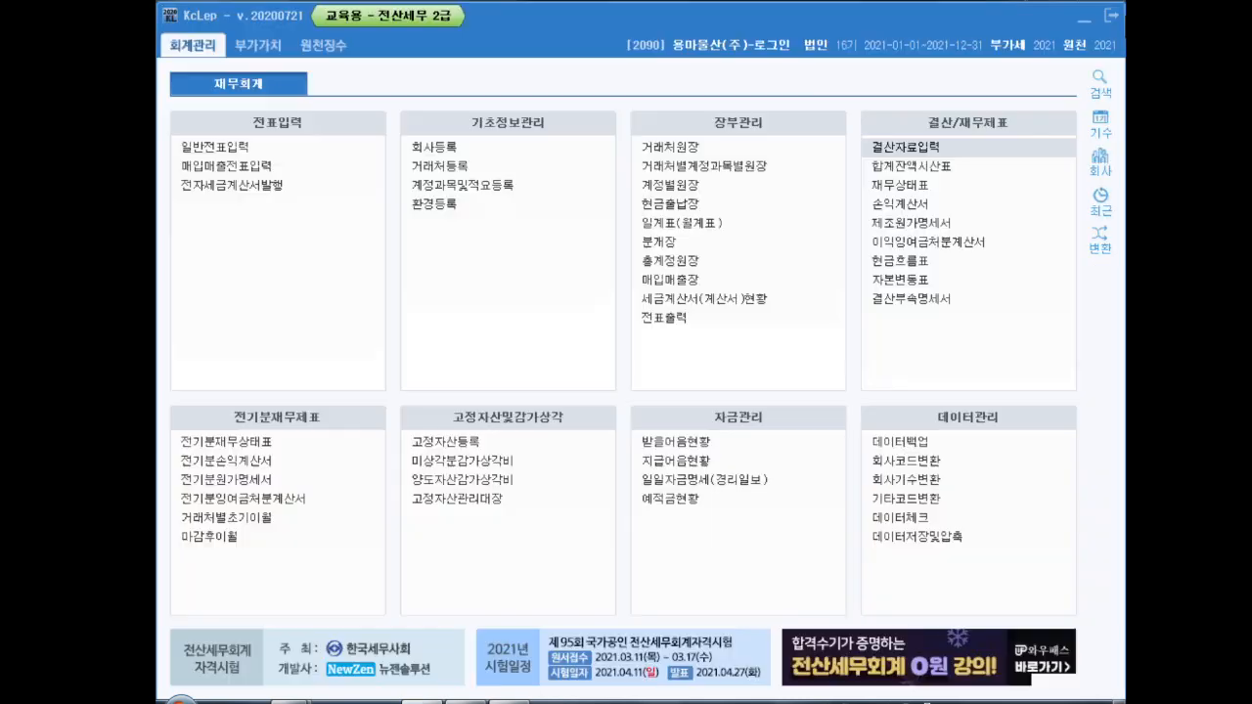
# Step: Open 사원등록 under 원천징수 and create employee number 107
pyautogui.click(310, 45)
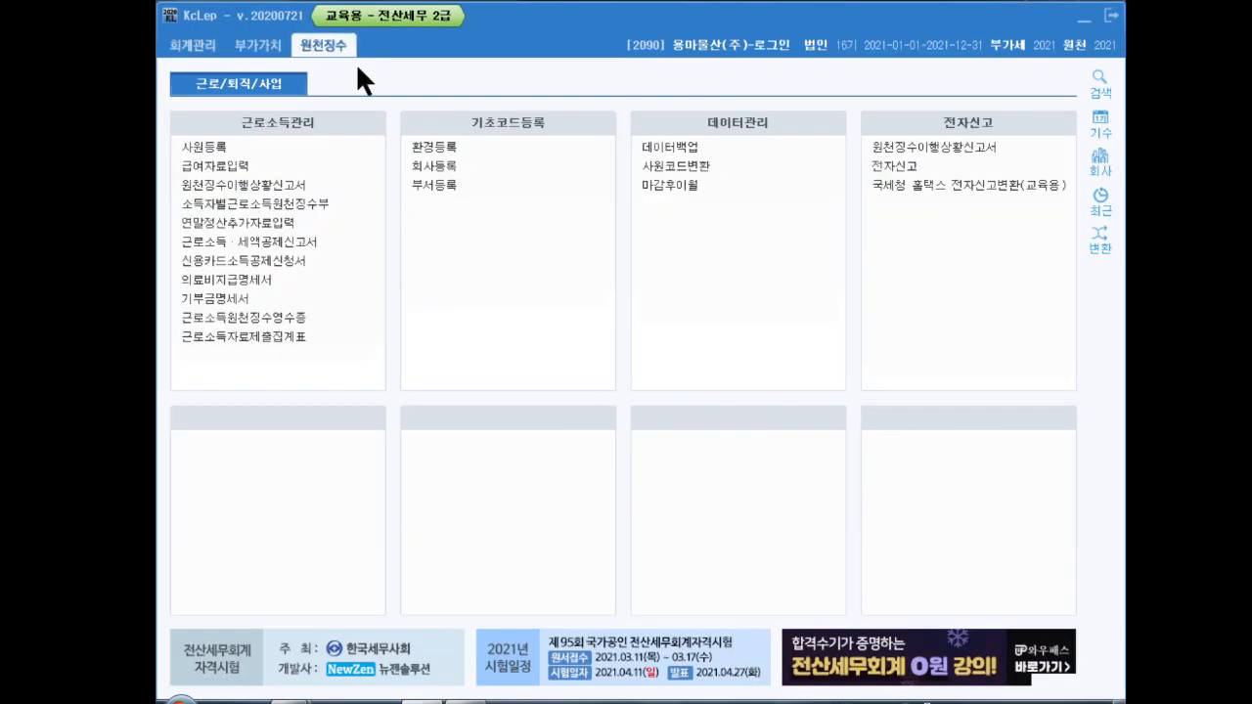
pyautogui.click(209, 148)
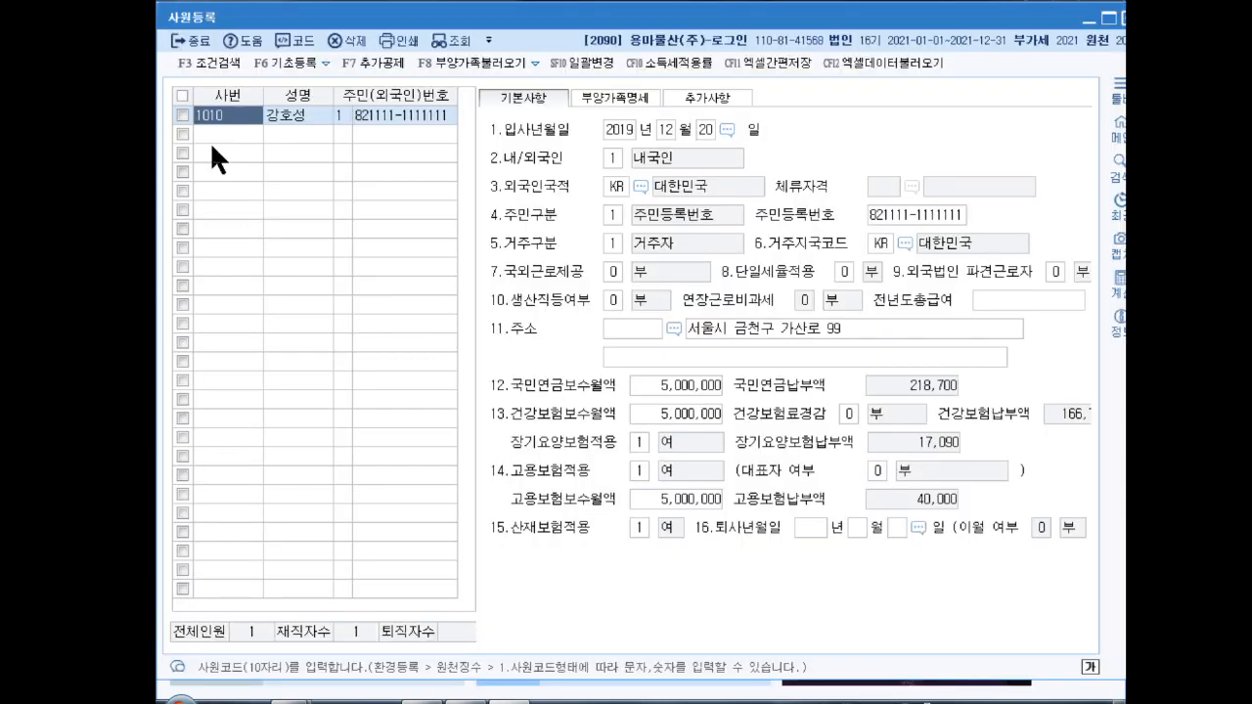
pyautogui.click(211, 142)
pyautogui.write('107')
pyautogui.press('Return')
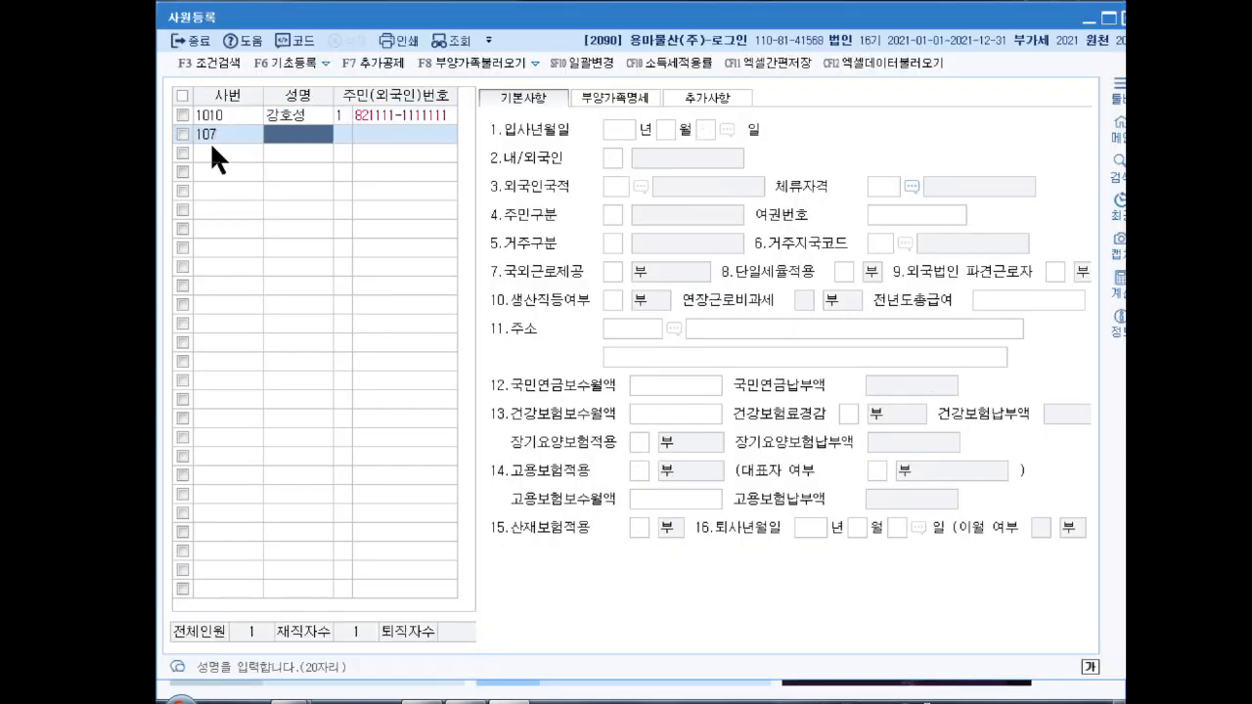
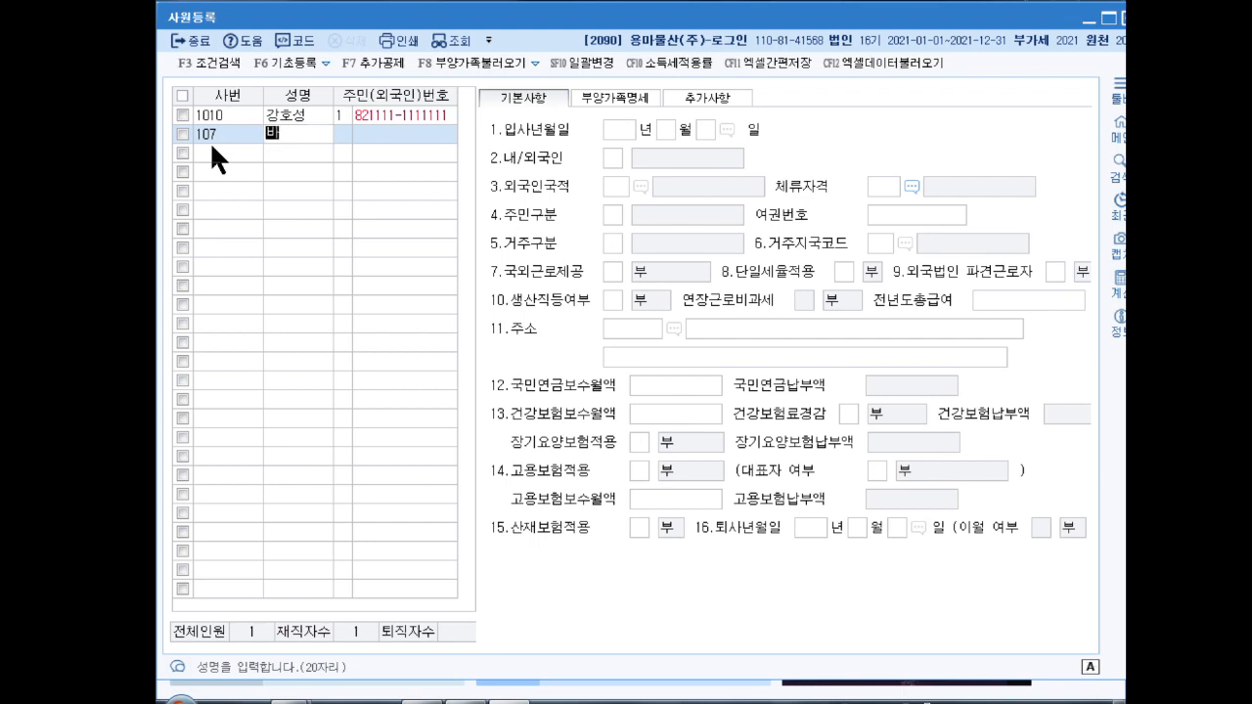
# Step: Enter the employee's name, resident registration number and hire date 2021-08-01 as a Korean resident
pyautogui.press('Return')
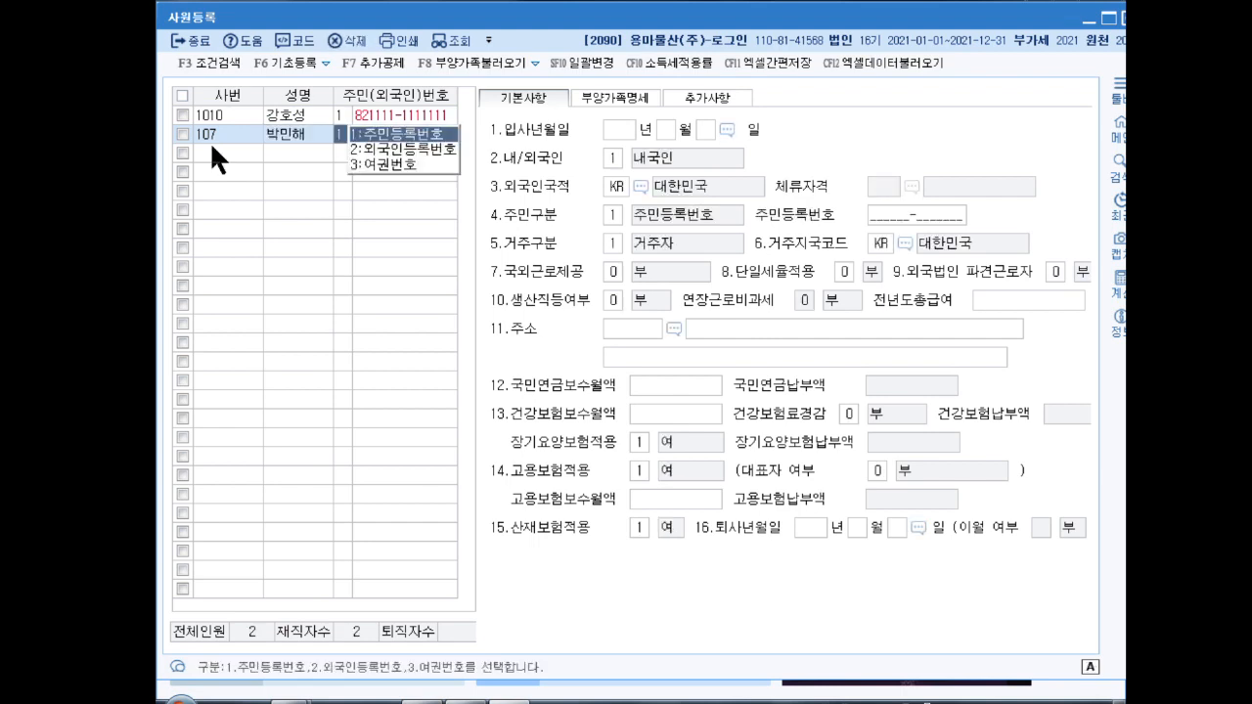
pyautogui.press('Return')
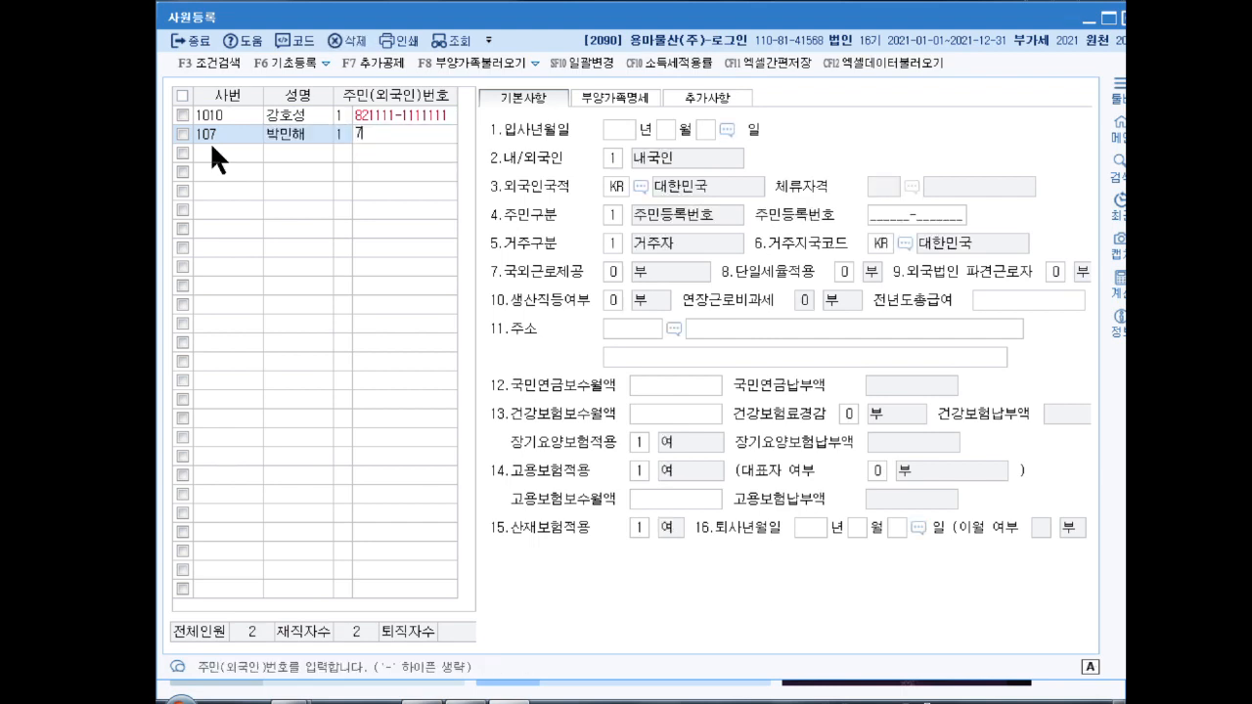
pyautogui.press('Return')
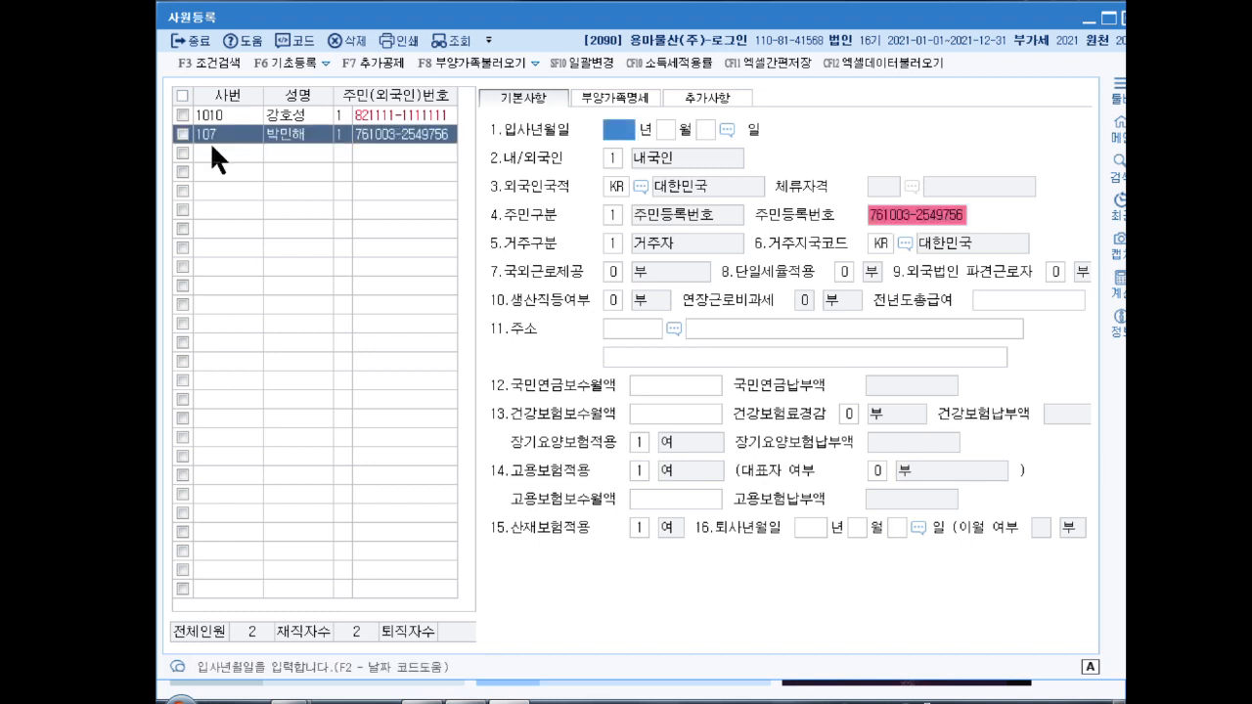
pyautogui.write('2021 년 8')
pyautogui.press('Return')
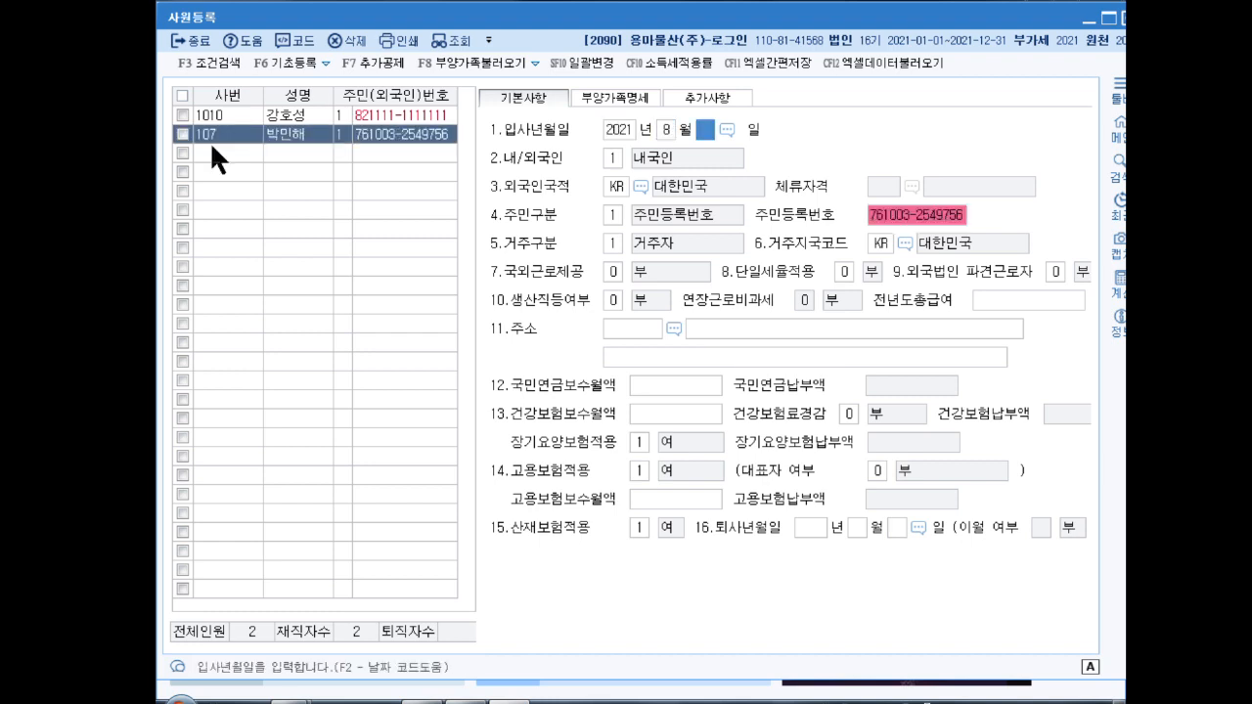
pyautogui.write('1')
pyautogui.press('Return')
pyautogui.press('Return')
pyautogui.press('Return')
pyautogui.press('Return')
pyautogui.press('Return')
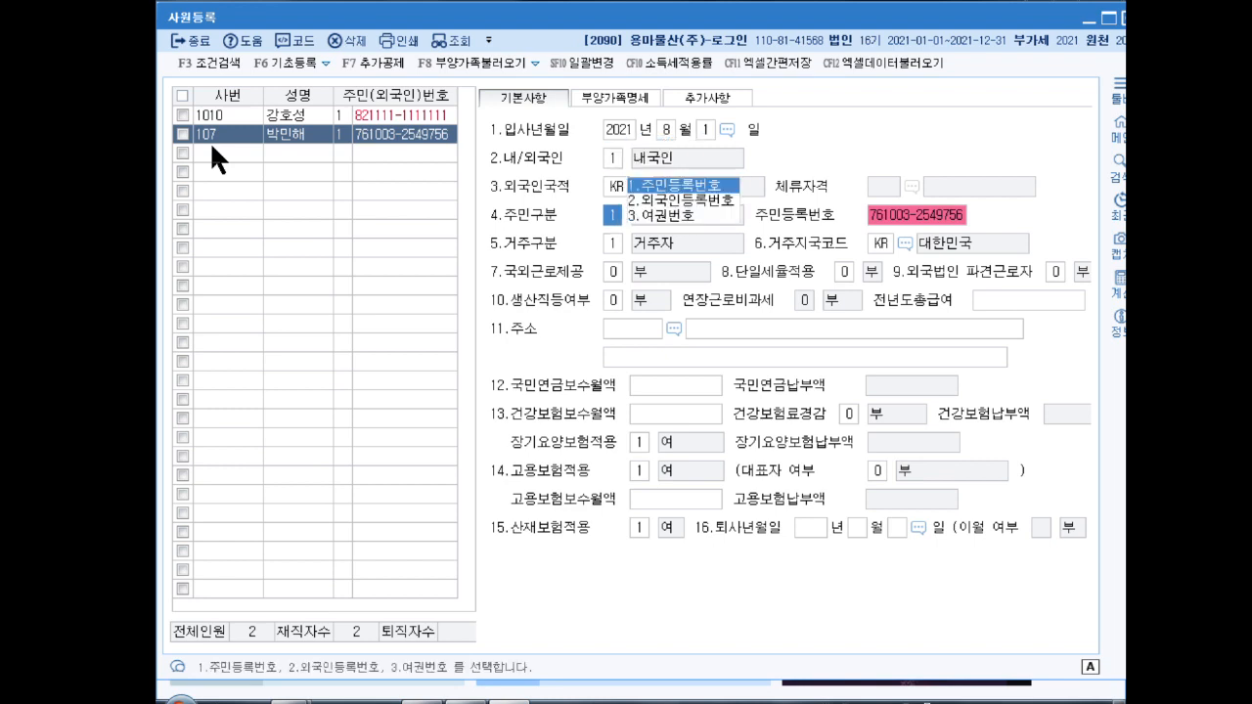
pyautogui.press('Return')
pyautogui.press('Return')
pyautogui.press('Return')
pyautogui.press('Return')
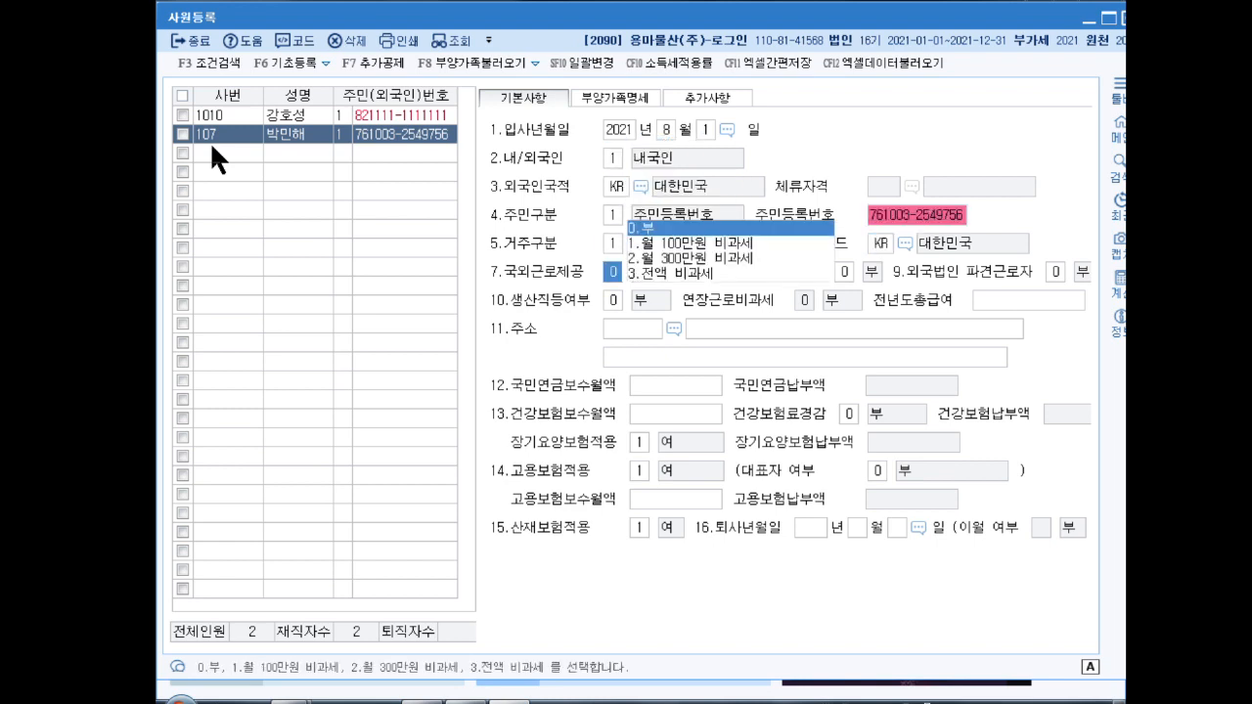
pyautogui.press('Return')
pyautogui.press('Return')
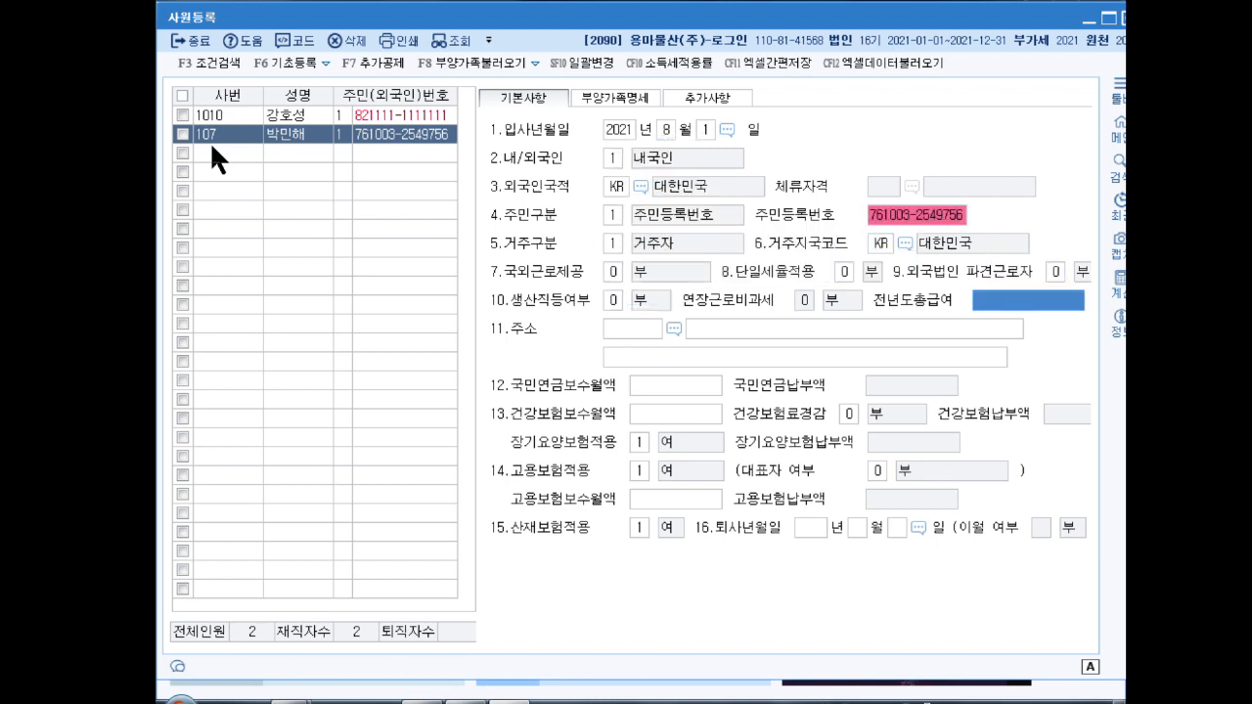
pyautogui.click(629, 96)
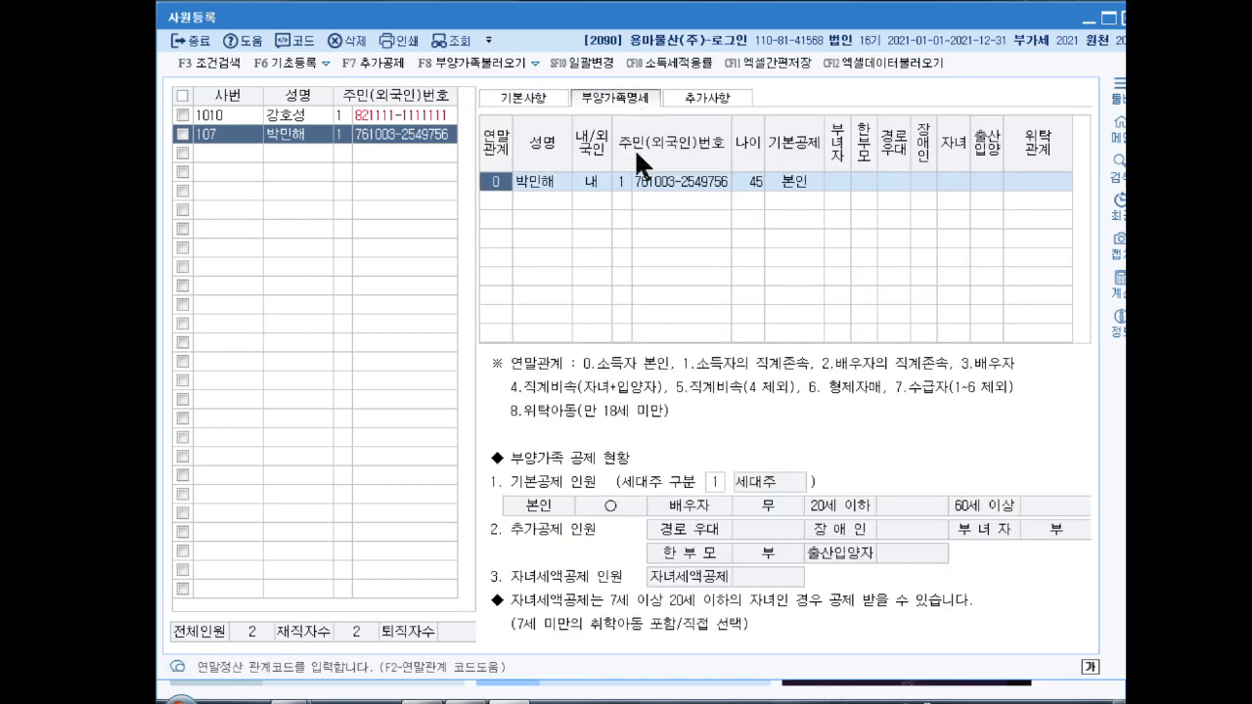
# Step: Mark the women's deduction as applicable on the taxpayer's own row
pyautogui.press('Return')
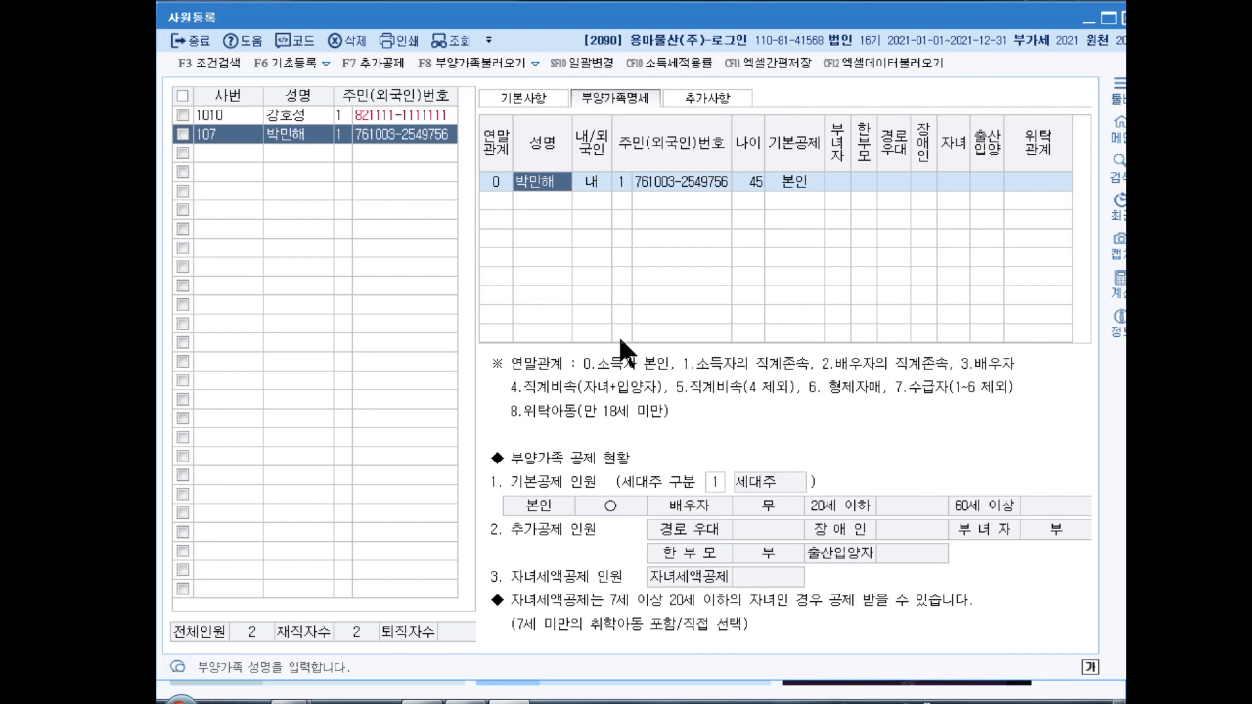
pyautogui.press('Return')
pyautogui.press('Return')
pyautogui.press('Return')
pyautogui.press('Return')
pyautogui.press('1')
pyautogui.press('Return')
pyautogui.press('Return')
pyautogui.press('Return')
pyautogui.press('Return')
pyautogui.press('Return')
pyautogui.press('Return')
pyautogui.press('Return')
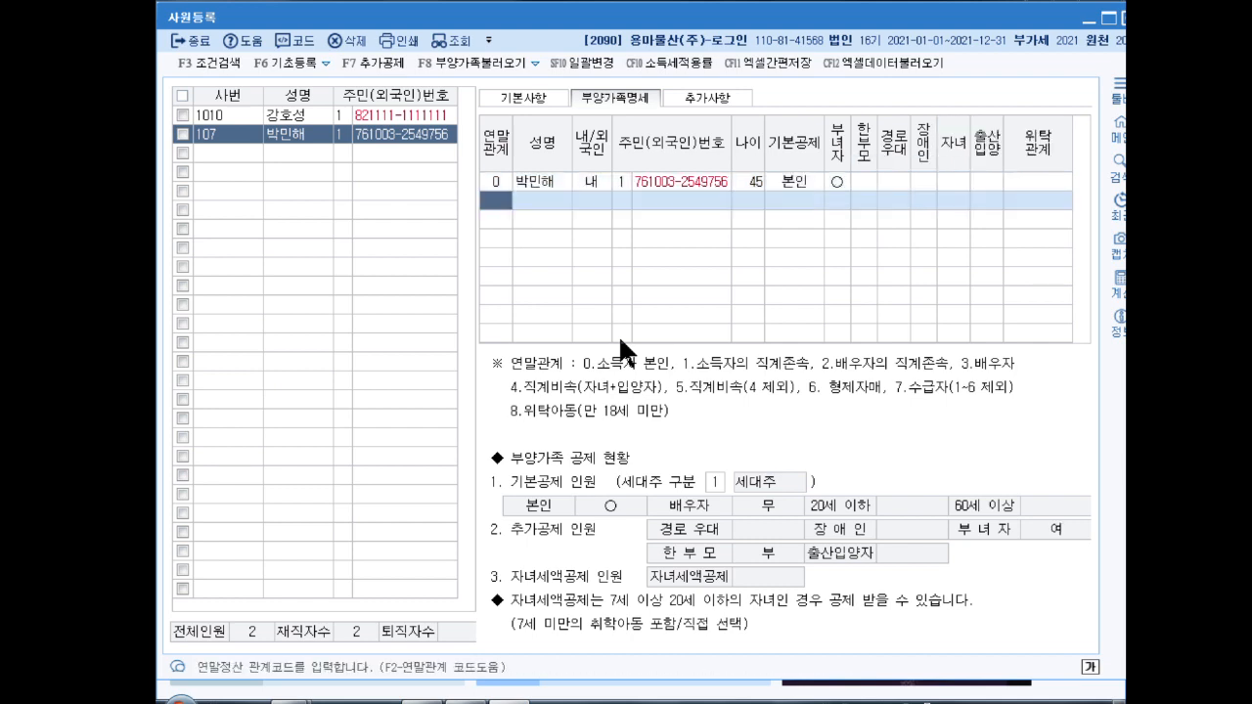
# Step: Add the spouse (relation 3) with name and resident number, basic deduction 0:부
pyautogui.write('3')
pyautogui.press('Return')
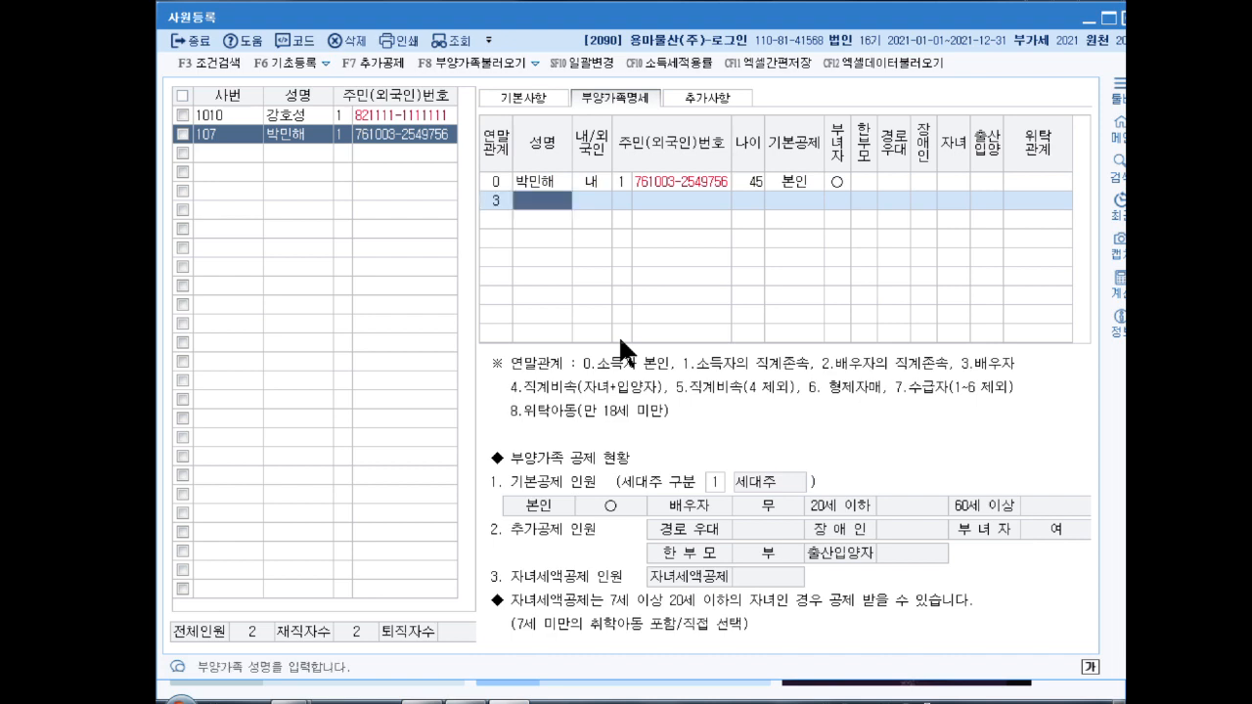
pyautogui.press('Return')
pyautogui.press('Return')
pyautogui.press('Return')
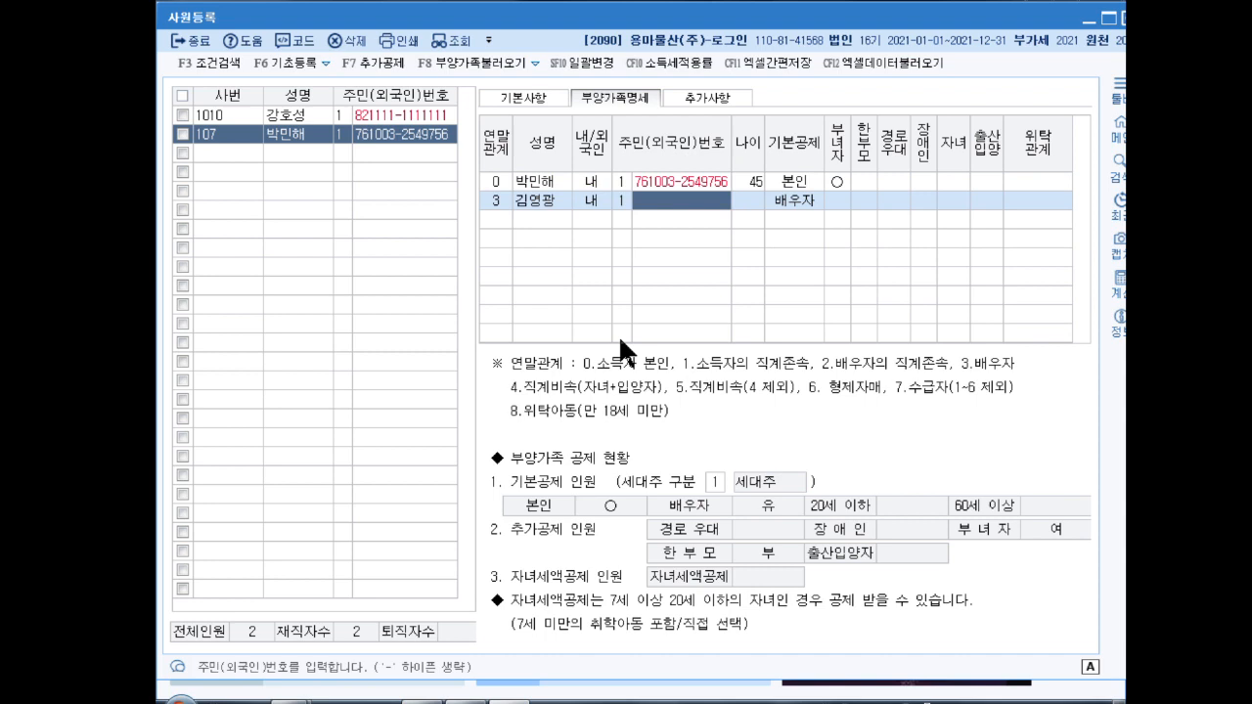
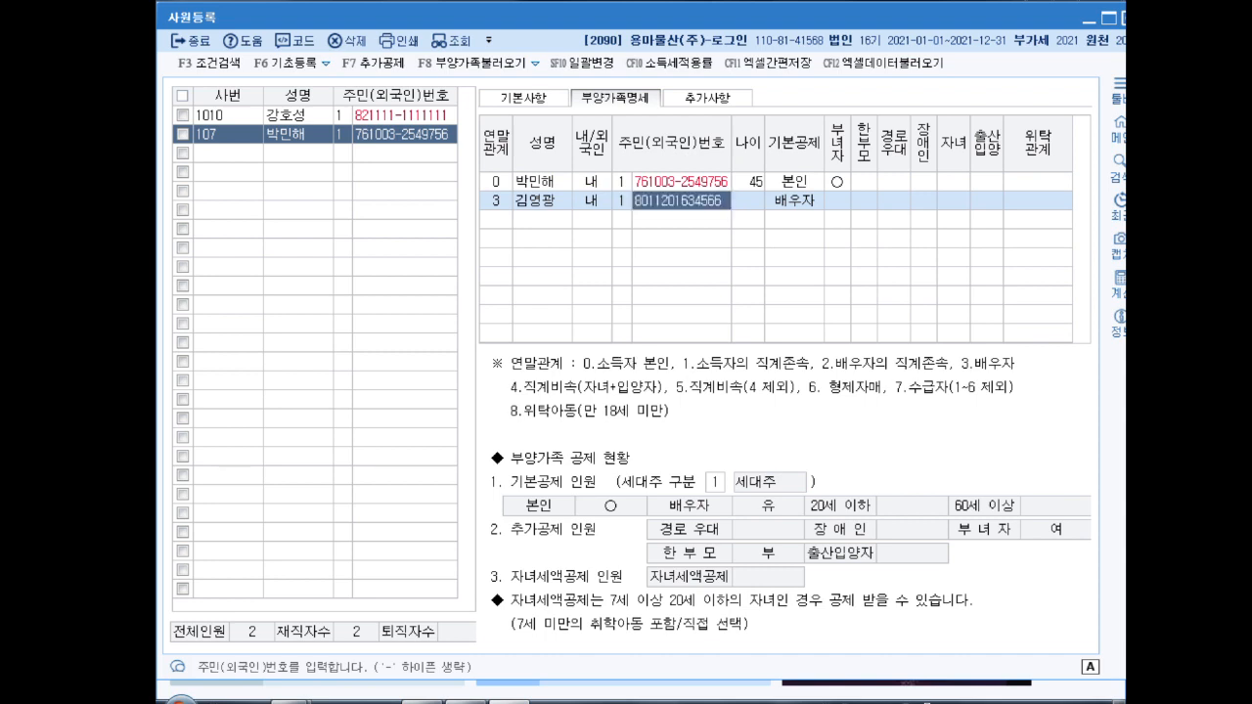
pyautogui.press('Return')
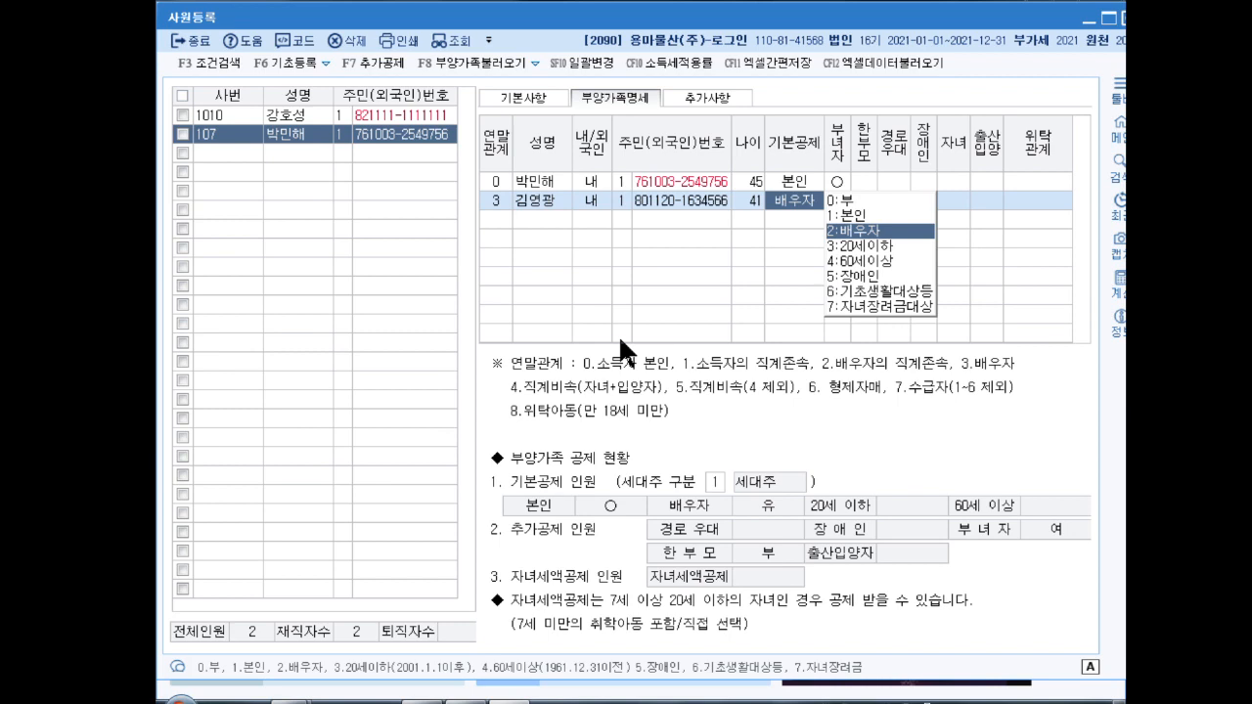
pyautogui.write('0')
pyautogui.press('Return')
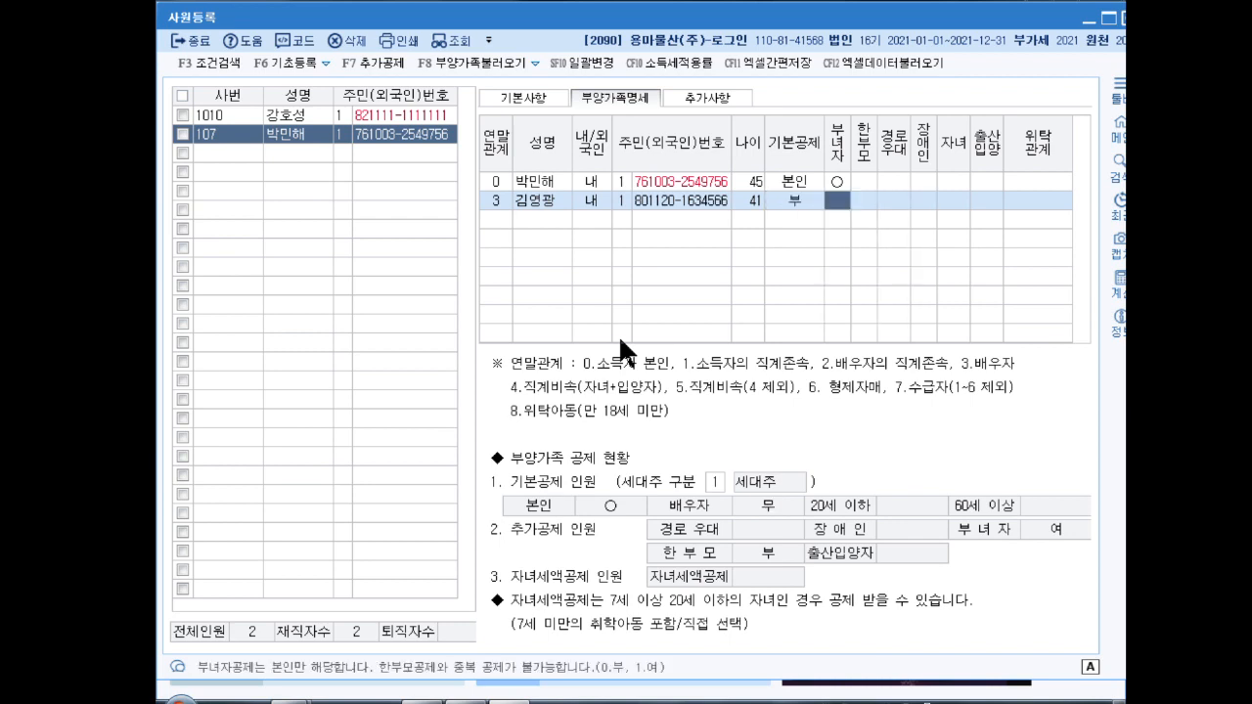
pyautogui.press('Return')
pyautogui.press('Return')
pyautogui.press('Return')
pyautogui.press('Return')
pyautogui.press('Return')
pyautogui.press('Return')
pyautogui.press('Return')
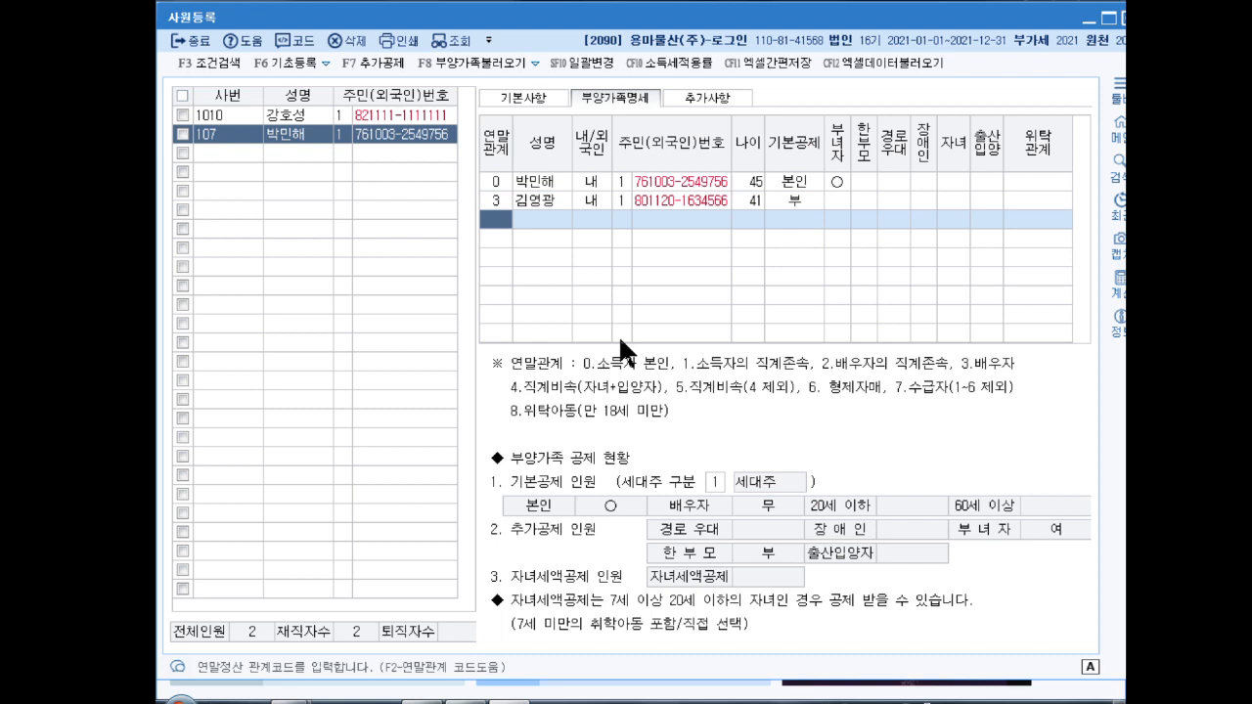
# Step: Add the 73-year-old parent (relation 1) with name and resident number, no deduction
pyautogui.write('1')
pyautogui.press('Return')
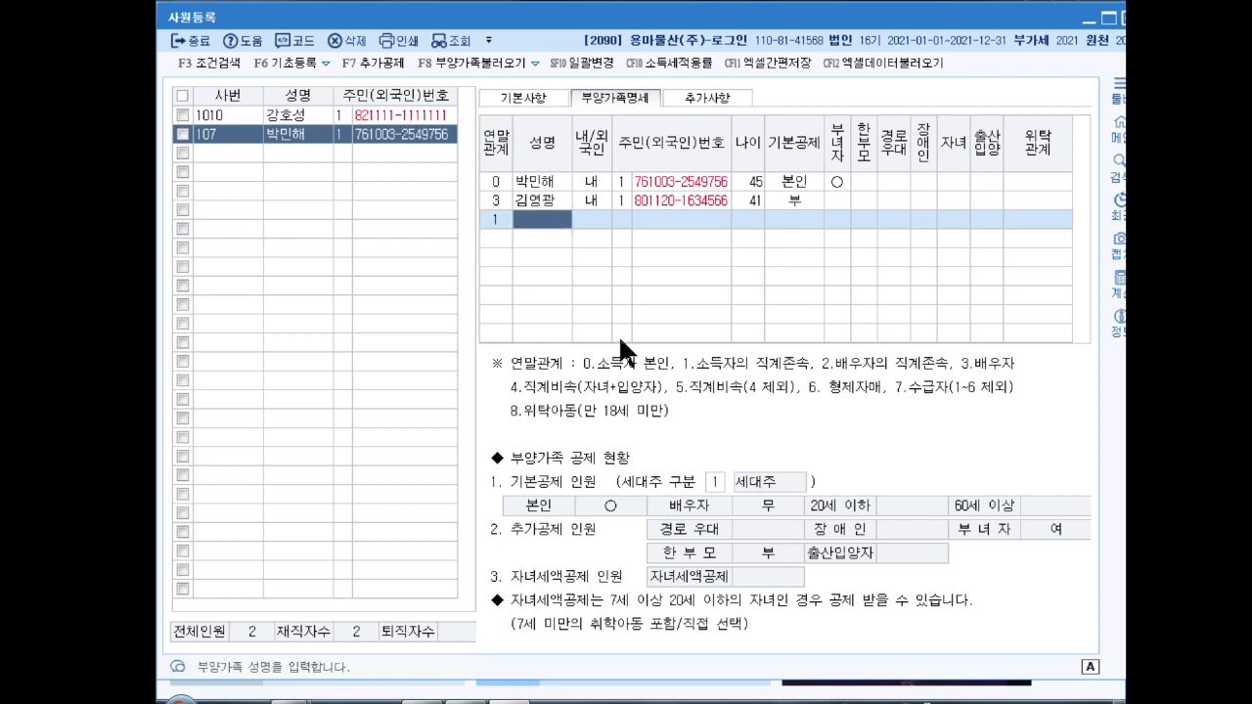
pyautogui.press('Return')
pyautogui.press('Return')
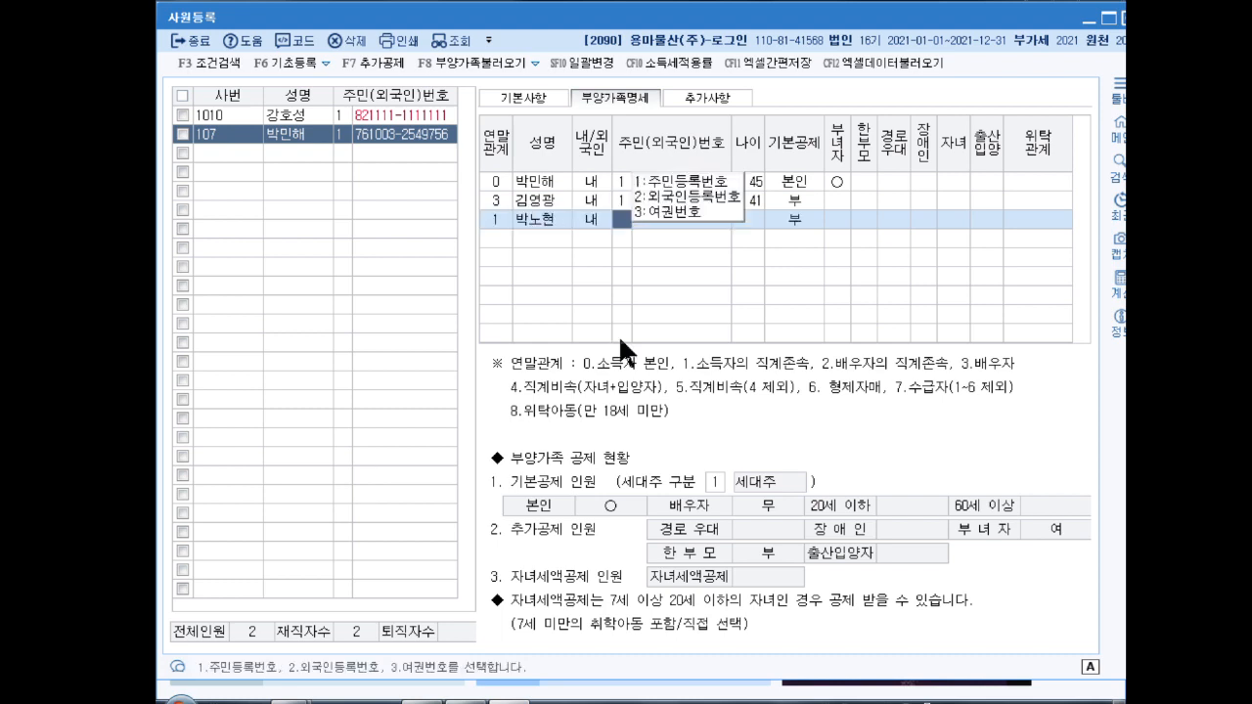
pyautogui.write('1')
pyautogui.press('Return')
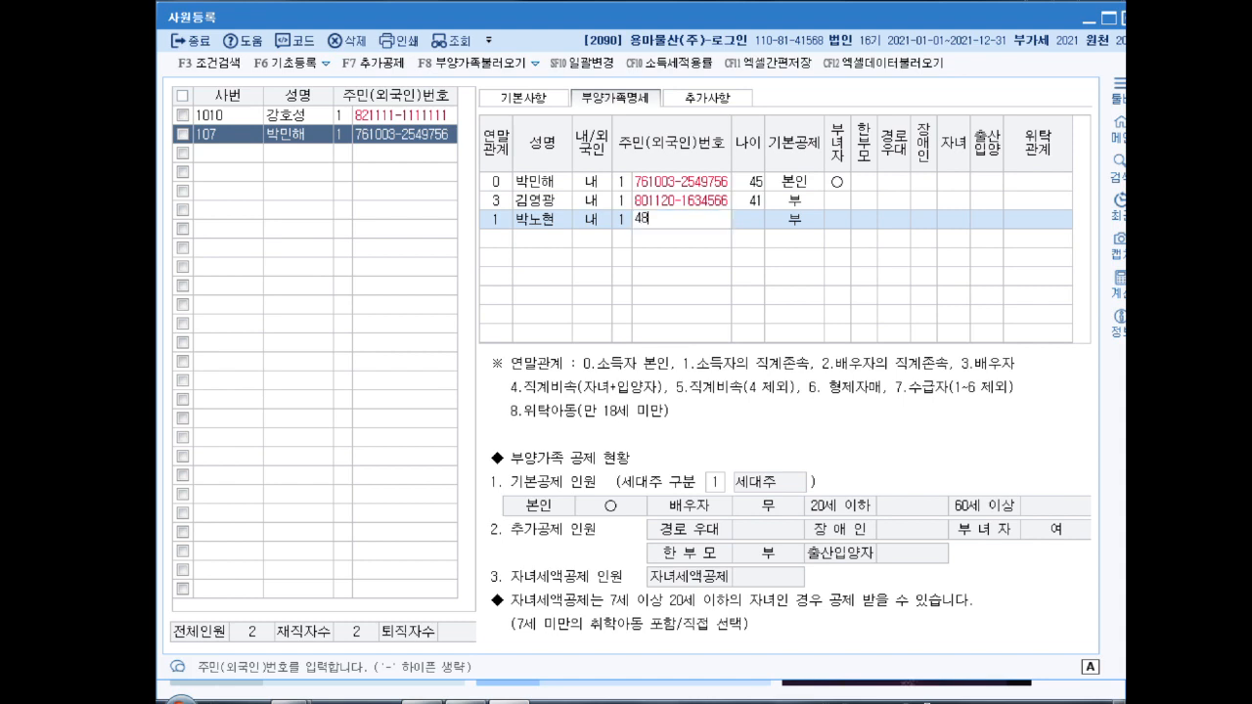
pyautogui.press('Return')
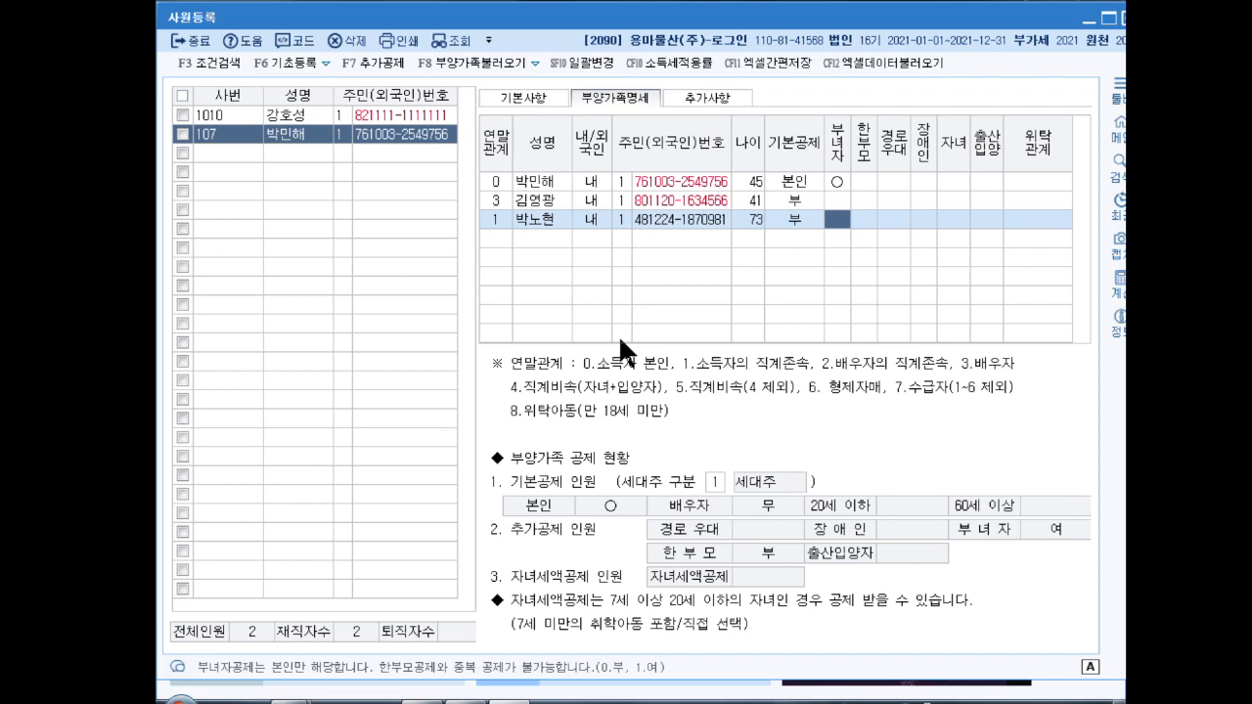
pyautogui.press('Return')
pyautogui.press('Return')
pyautogui.press('Return')
pyautogui.press('Return')
pyautogui.press('Return')
pyautogui.press('Return')
pyautogui.press('Return')
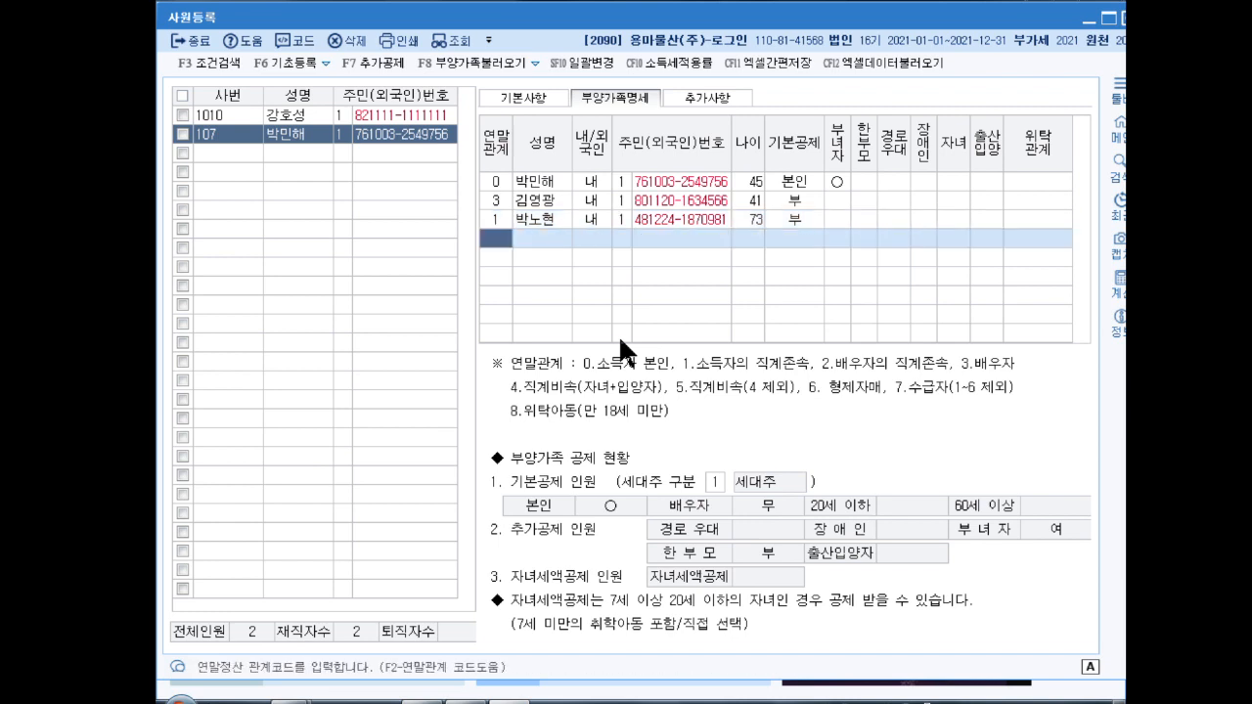
# Step: Add the 18-year-old child (relation 4) with name and resident number, deducted as 20세이하
pyautogui.write('4')
pyautogui.press('Return')
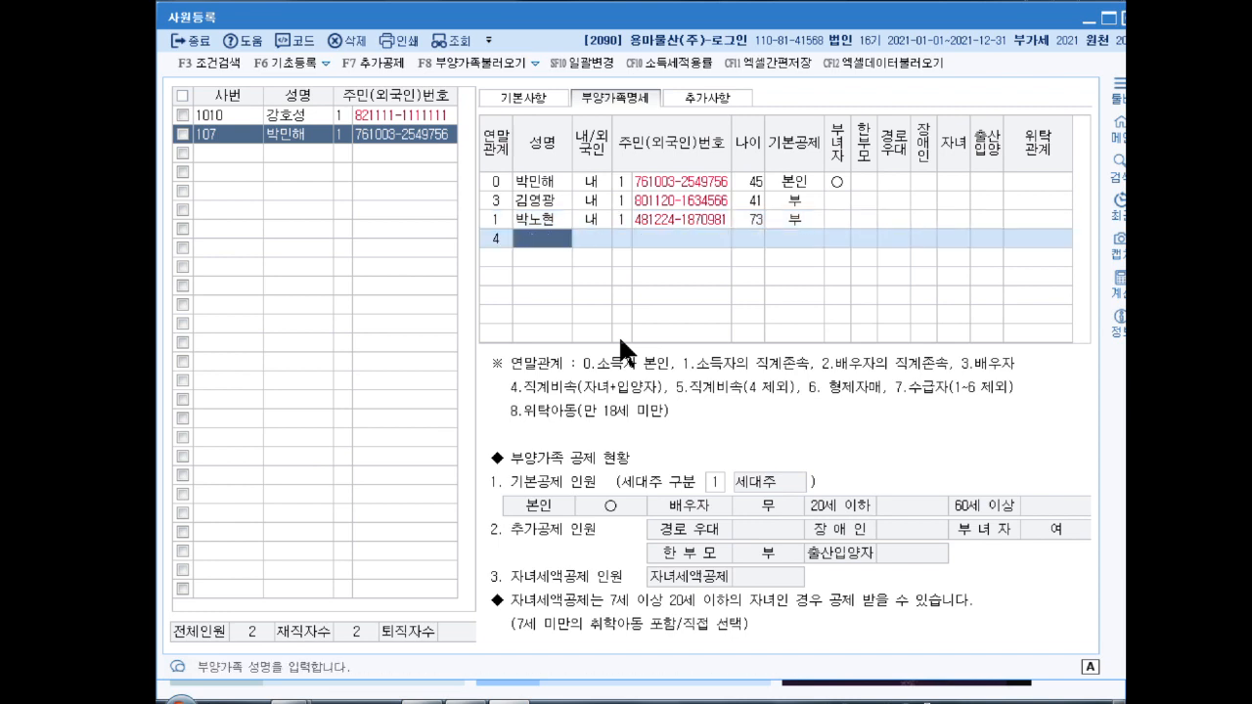
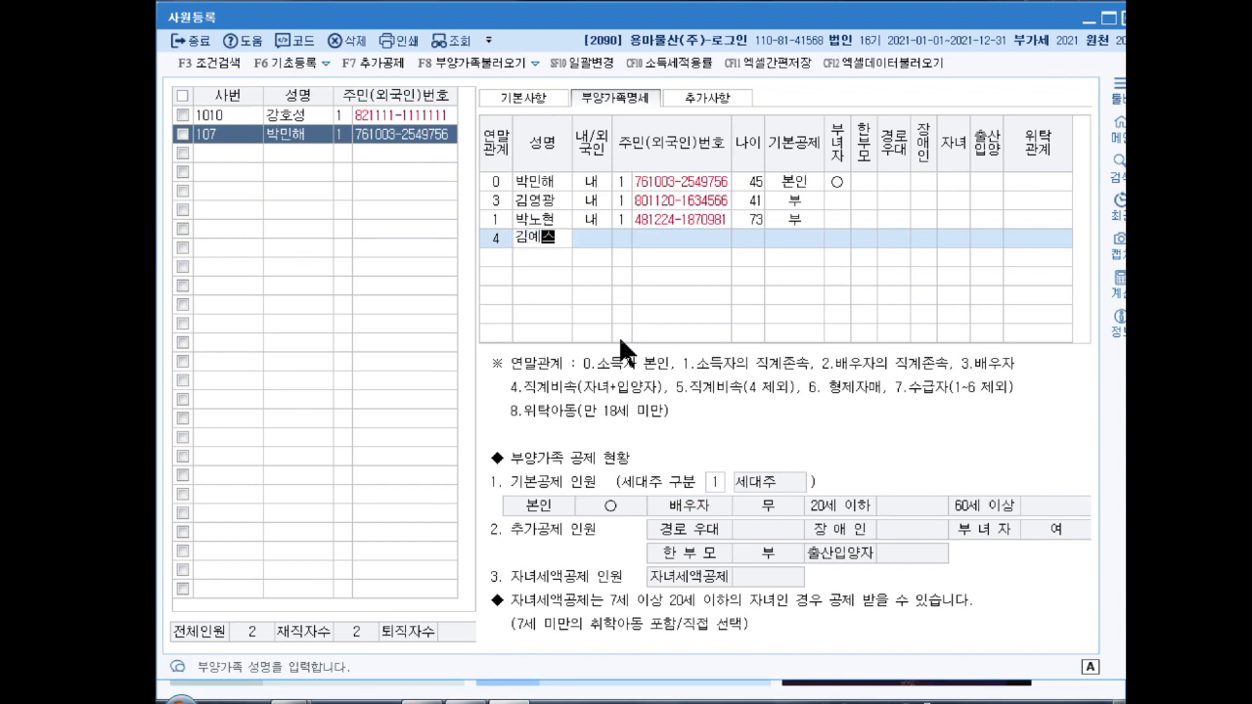
pyautogui.press('Return')
pyautogui.press('Return')
pyautogui.press('Return')
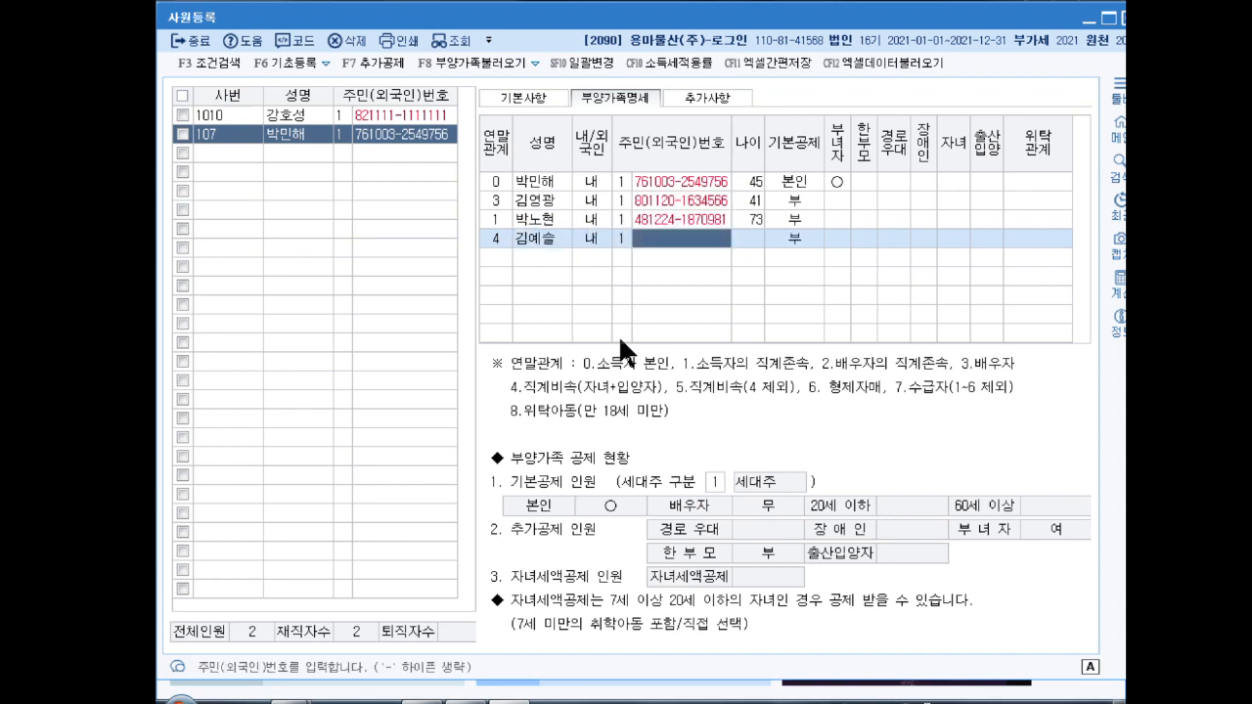
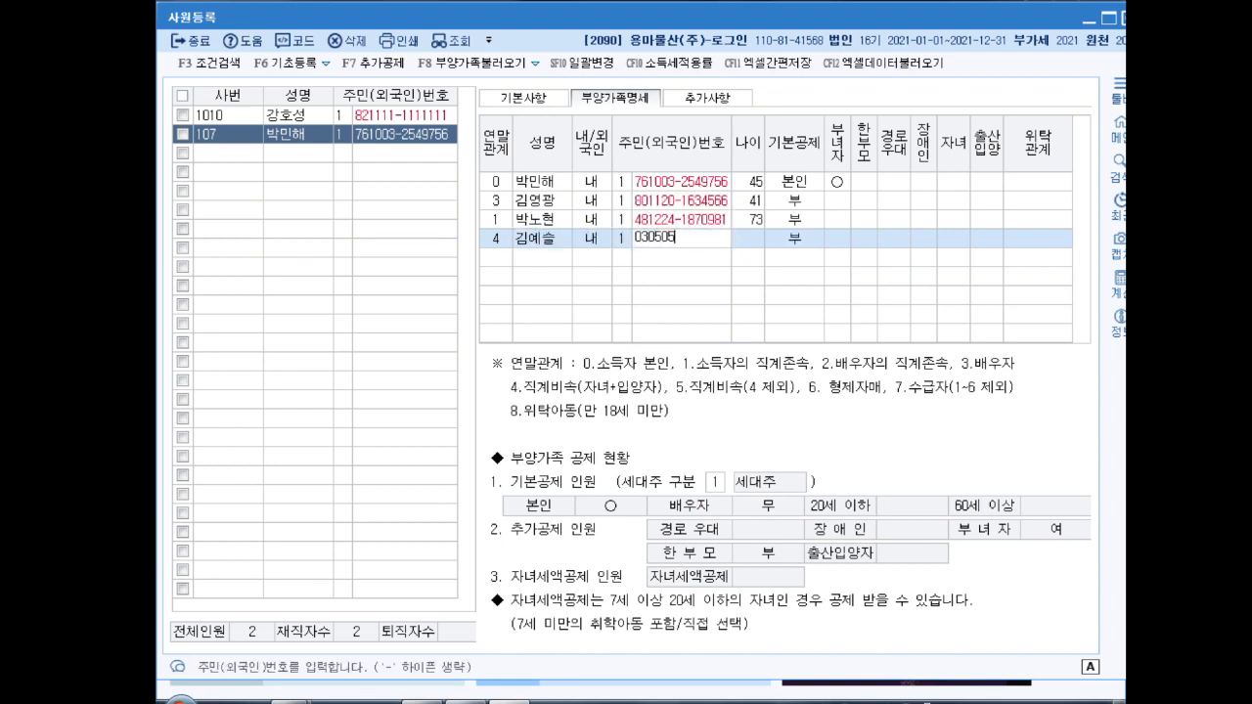
pyautogui.press('Return')
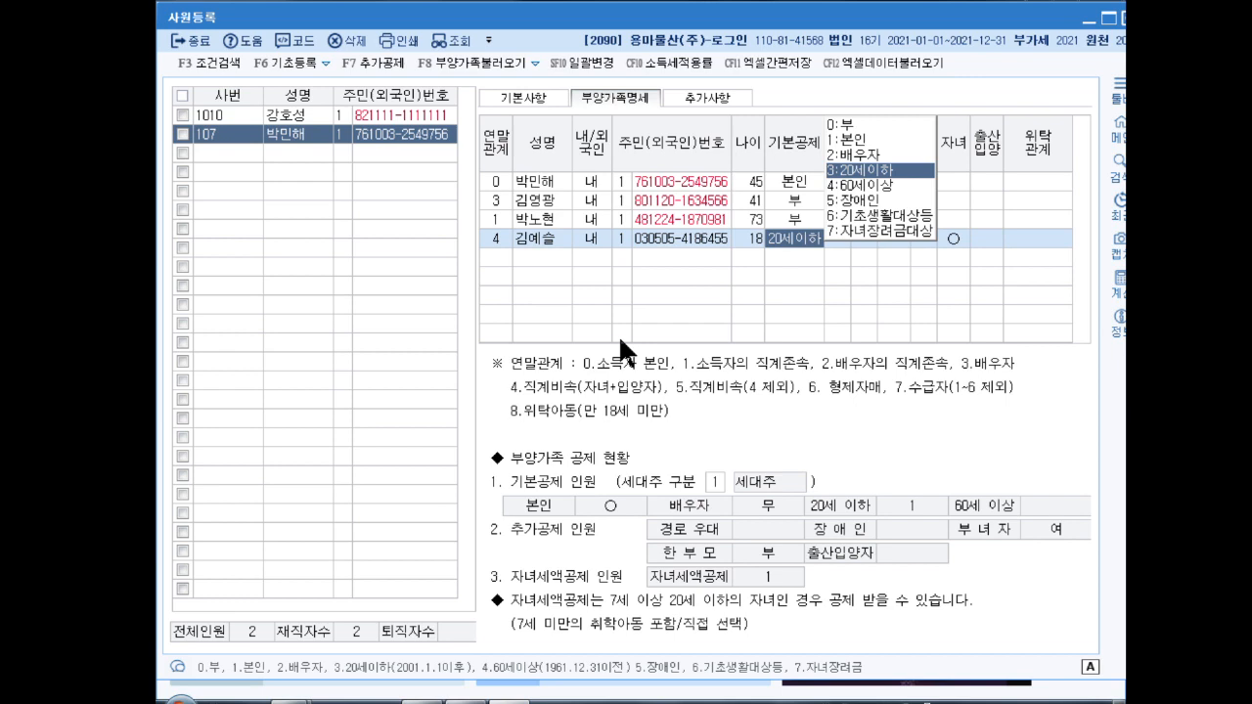
pyautogui.press('Return')
pyautogui.press('Return')
pyautogui.press('Return')
pyautogui.press('Return')
pyautogui.press('Return')
pyautogui.press('Return')
pyautogui.press('Return')
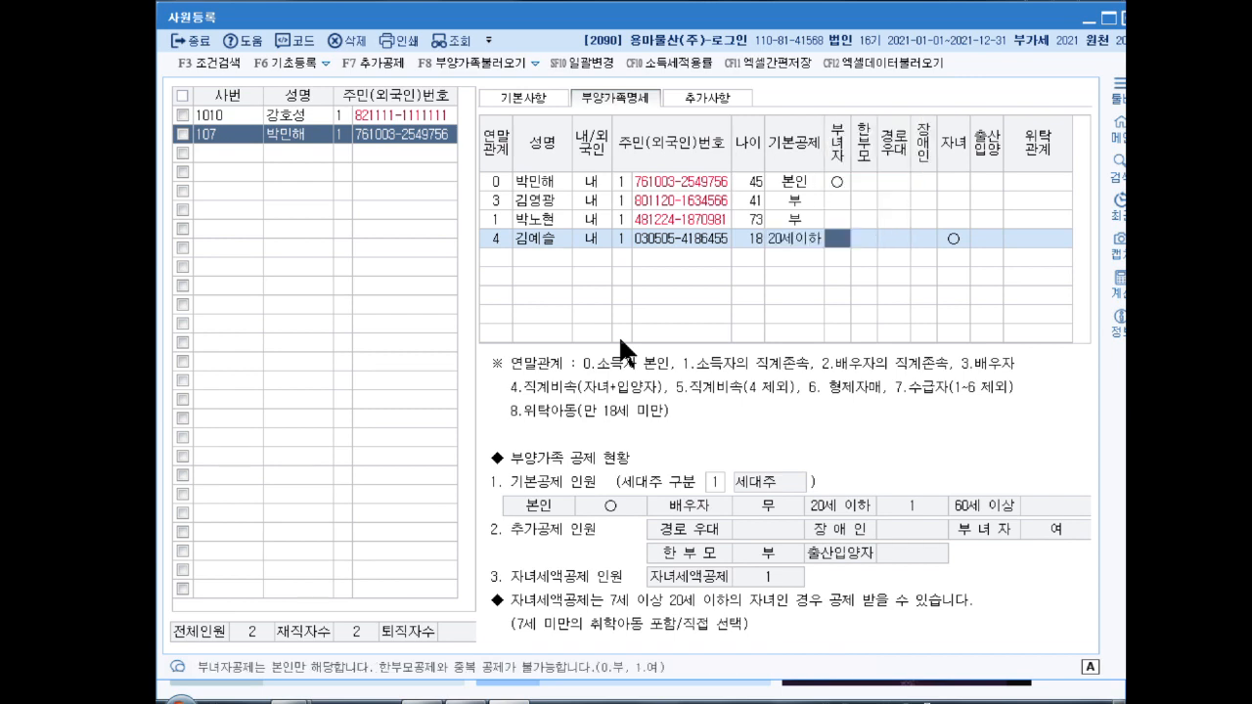
pyautogui.press('Return')
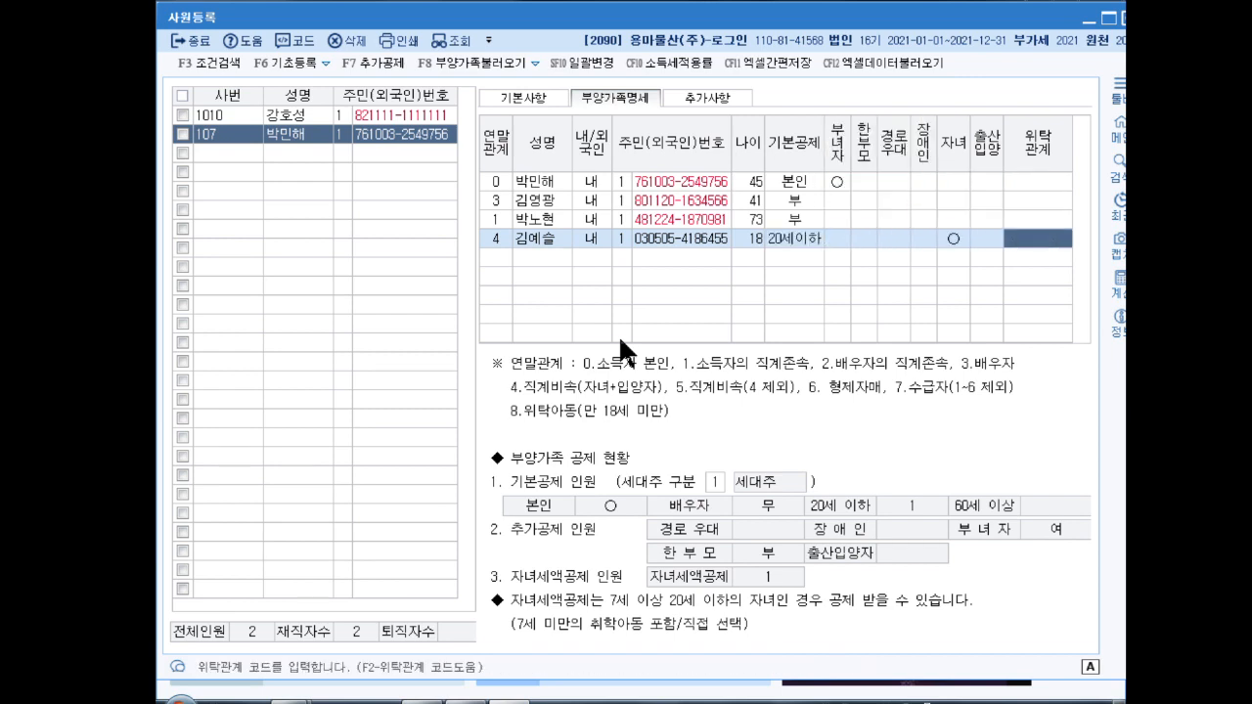
pyautogui.press('Return')
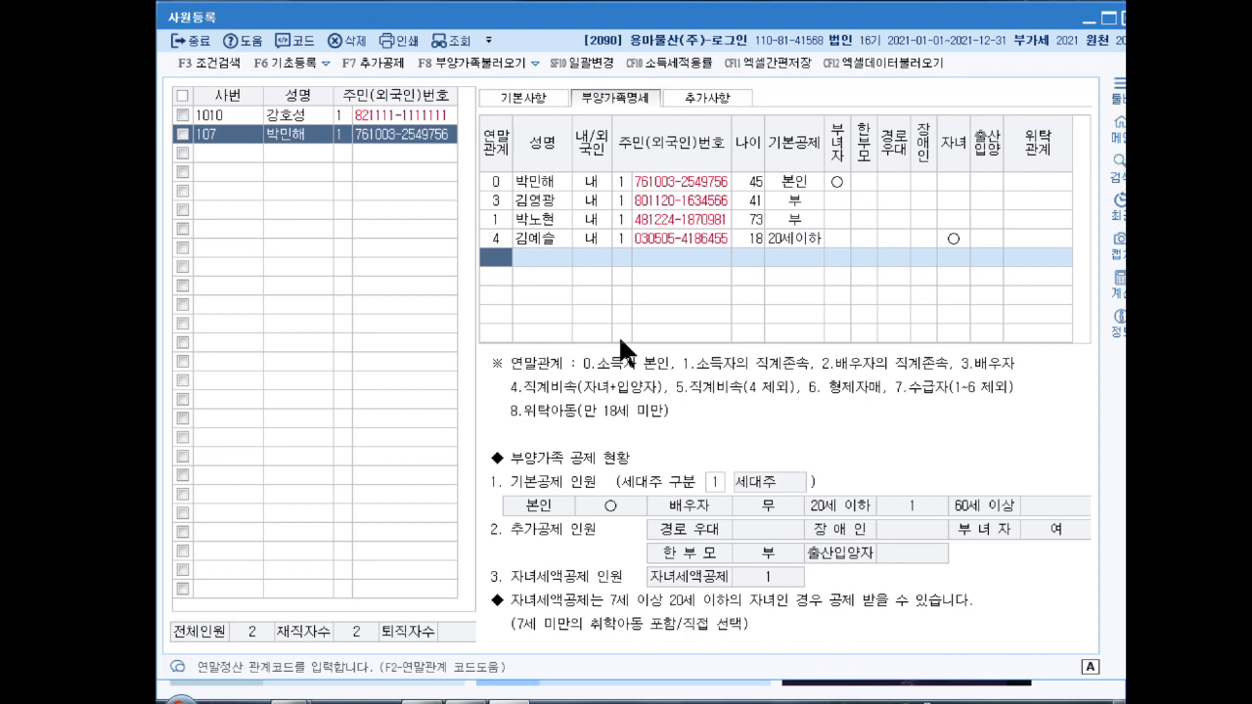
# Step: Add a relation-4 child with their name and resident number, deducted as 20세이하 with child credit
pyautogui.write('4')
pyautogui.press('Return')
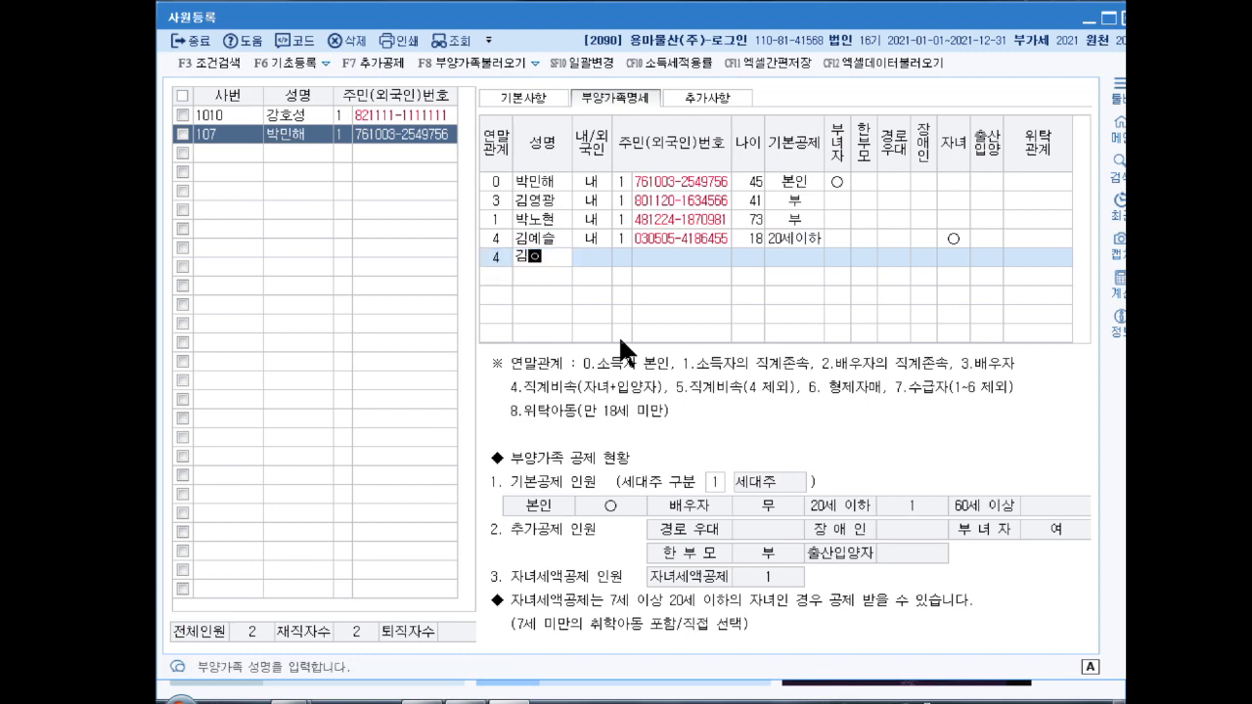
pyautogui.press('Return')
pyautogui.press('Return')
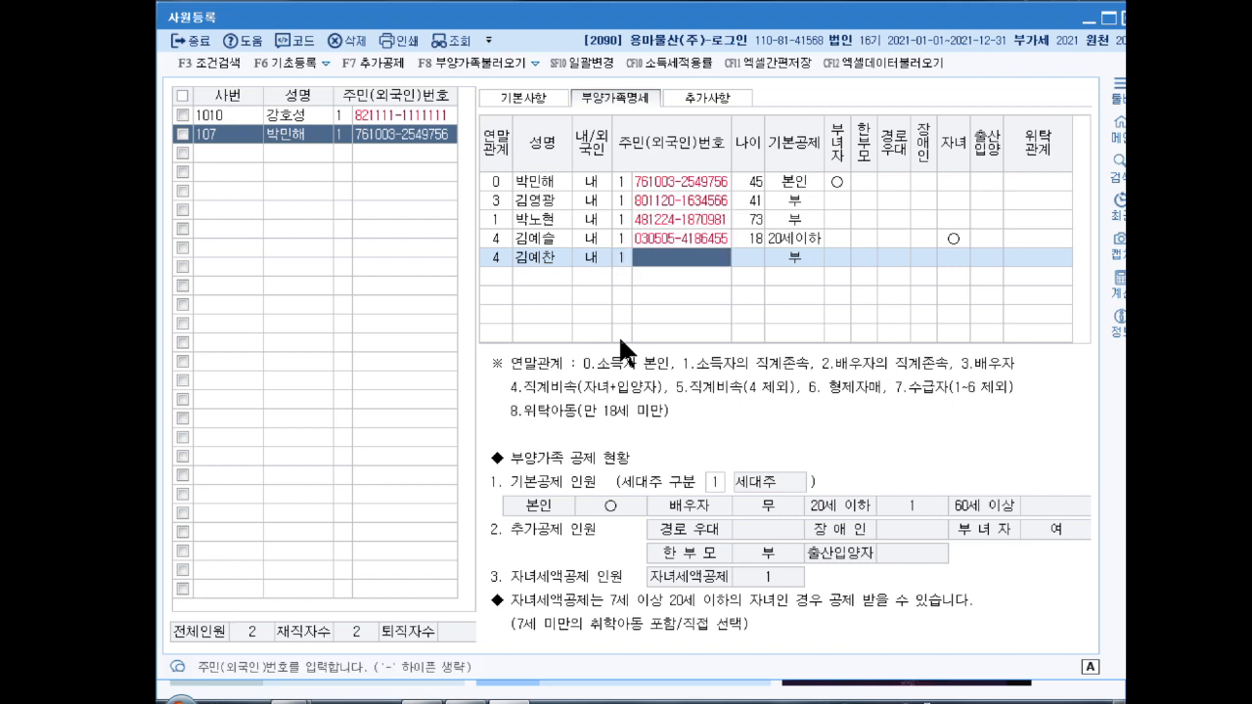
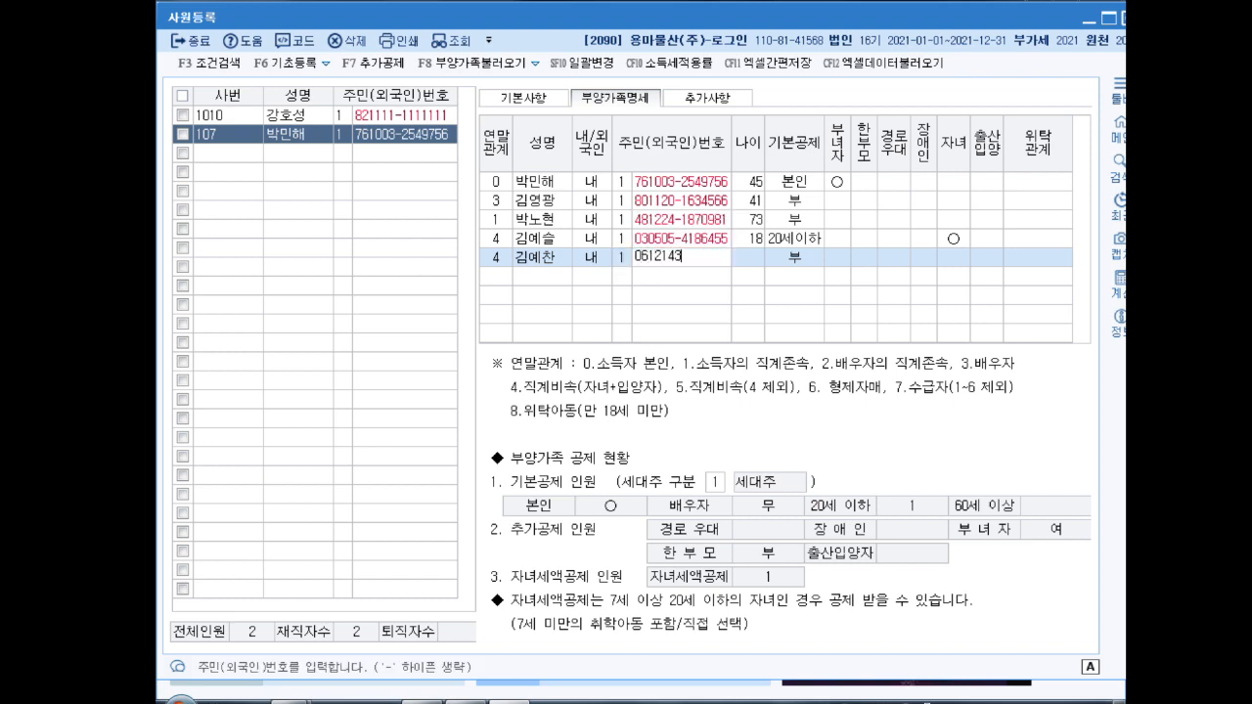
pyautogui.press('Return')
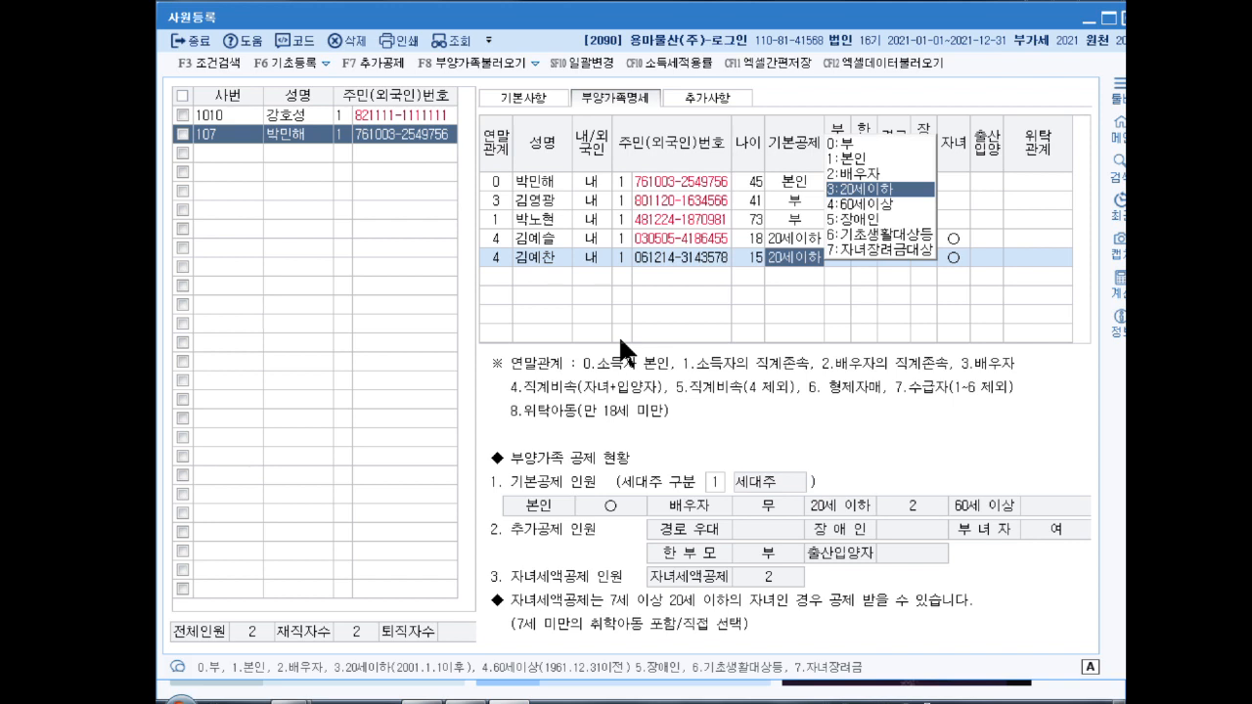
pyautogui.press('Return')
pyautogui.press('Return')
pyautogui.press('Return')
pyautogui.press('Return')
pyautogui.press('Return')
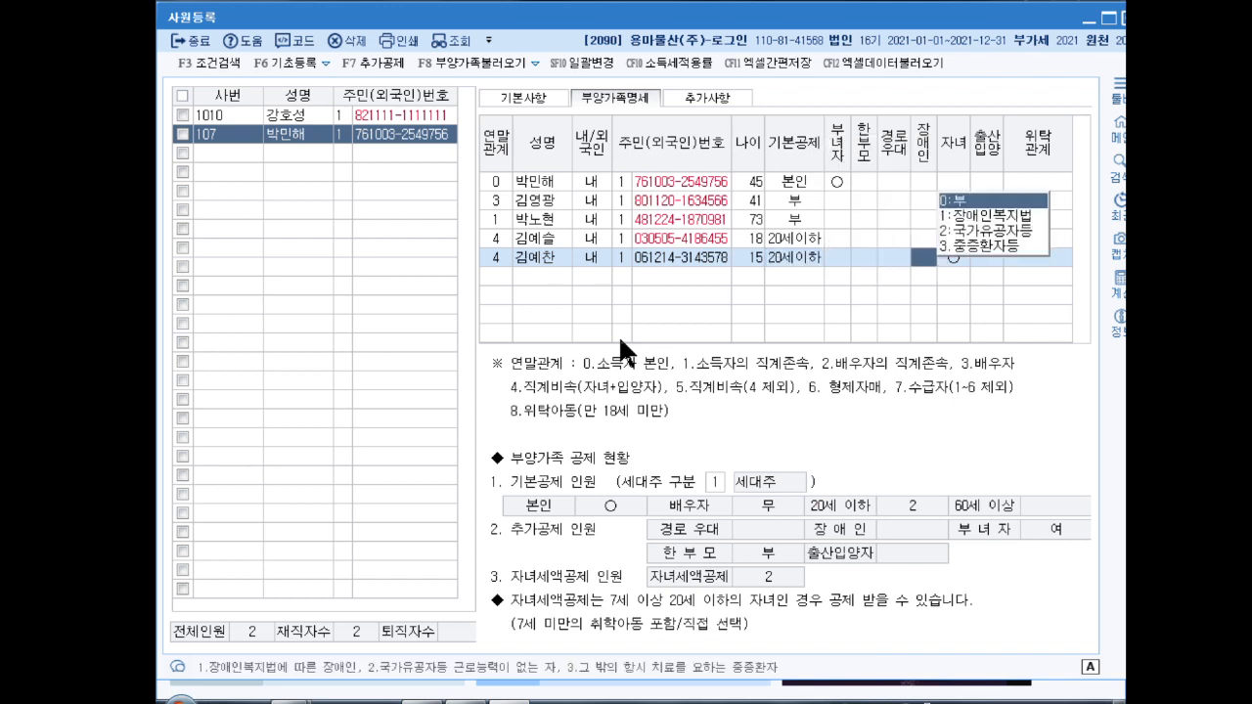
pyautogui.press('Return')
pyautogui.press('Return')
pyautogui.press('Return')
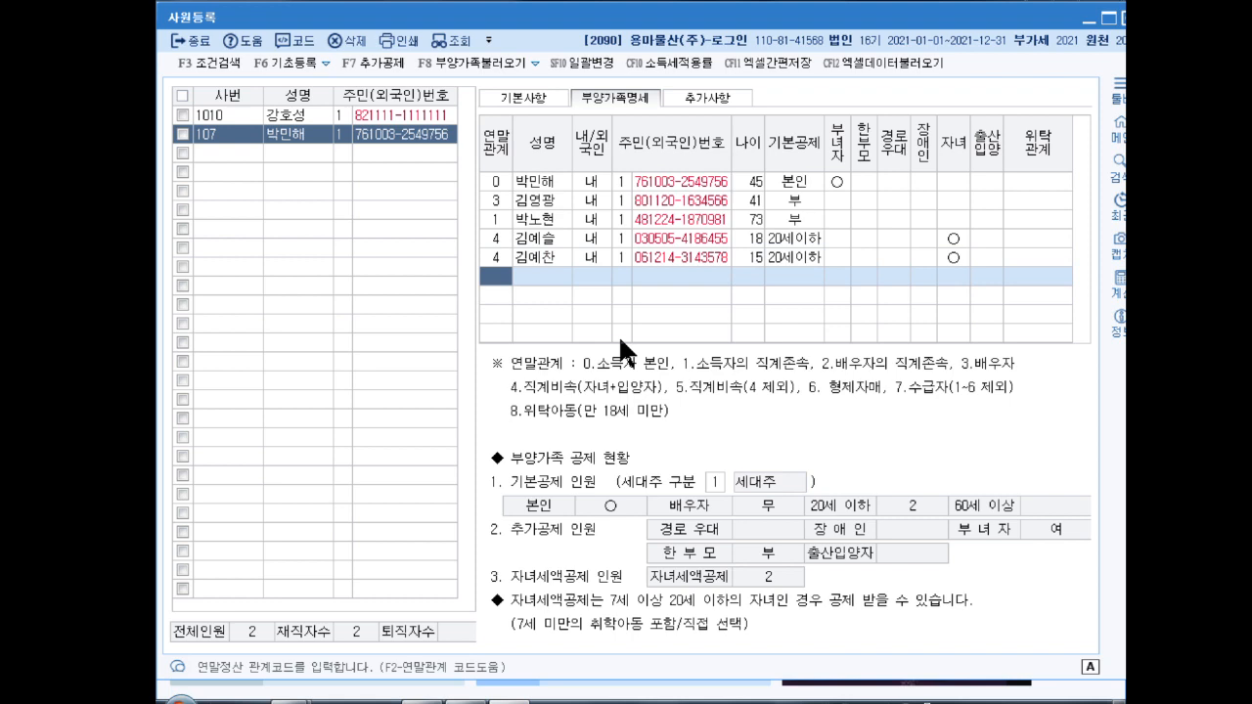
# Step: Add a relation-6 sibling with name and resident number as a domestic resident, 기본공제 0:부
pyautogui.write('6')
pyautogui.press('Return')
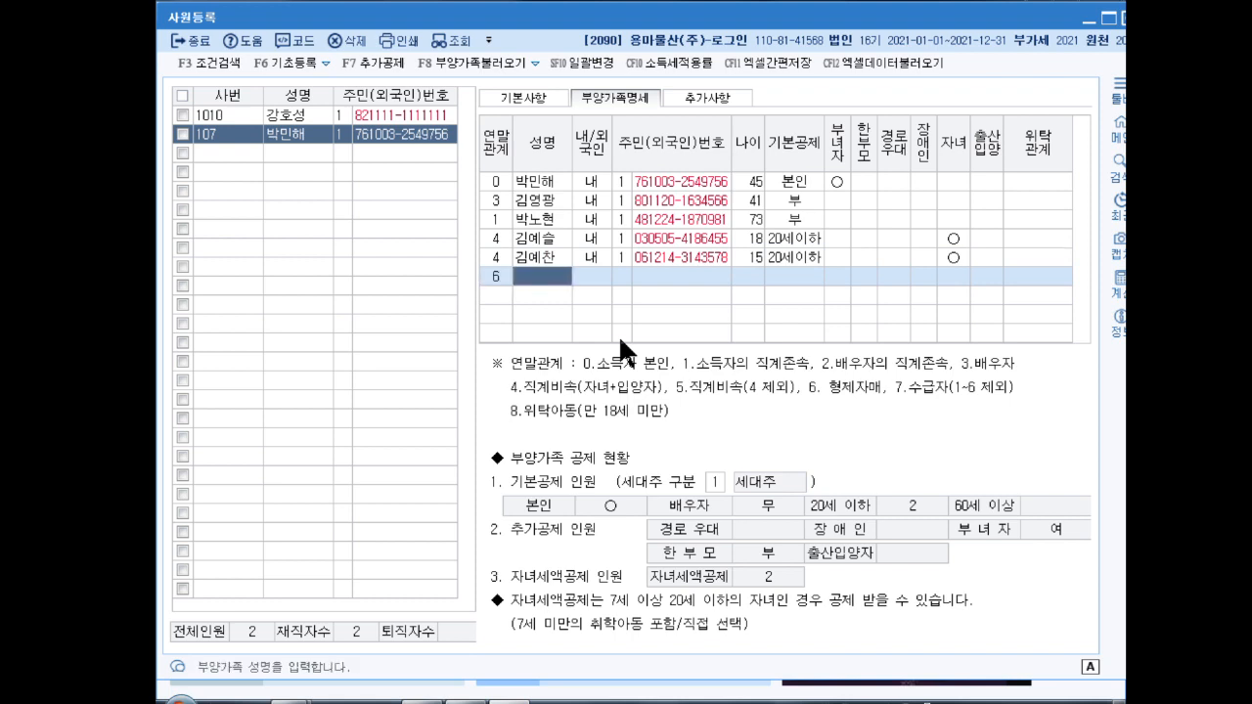
pyautogui.press('Return')
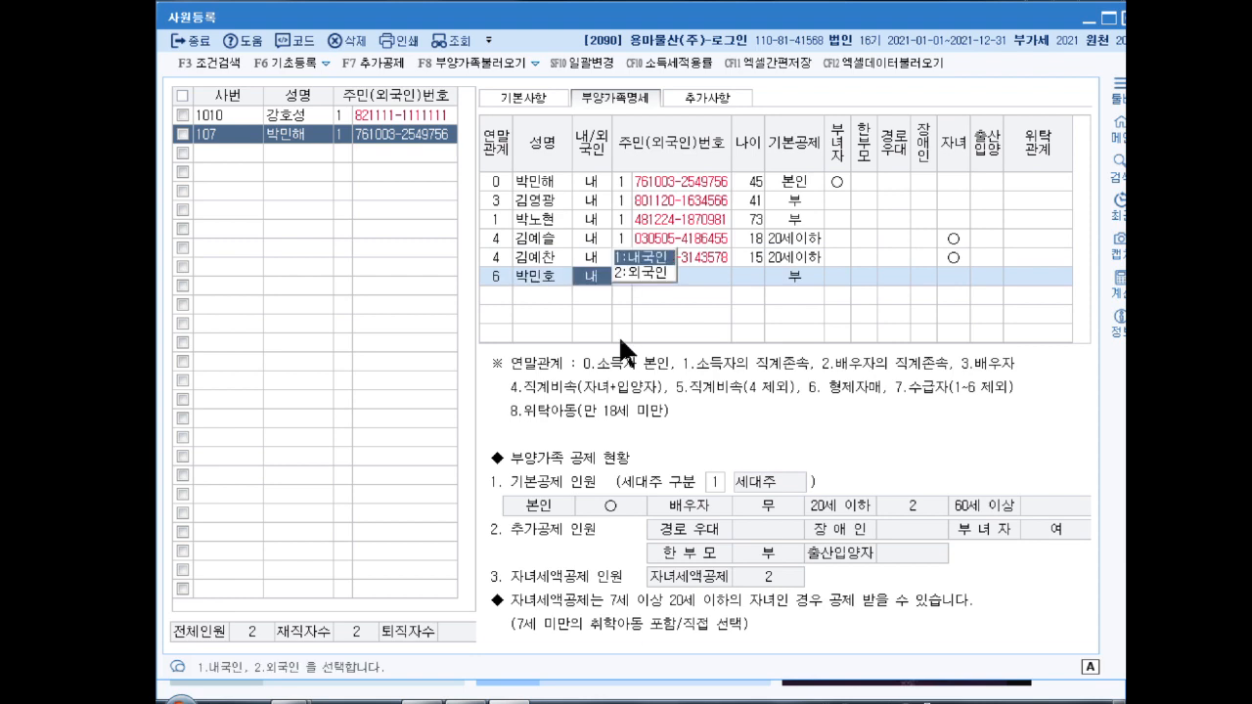
pyautogui.press('Return')
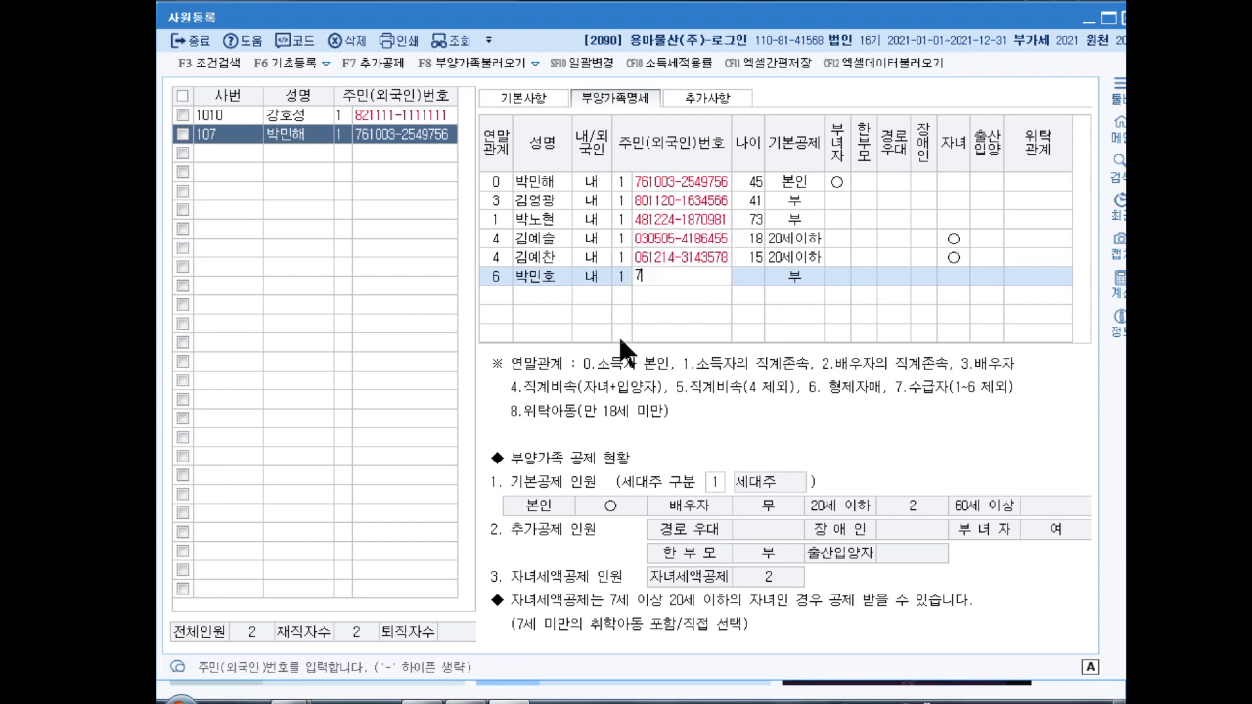
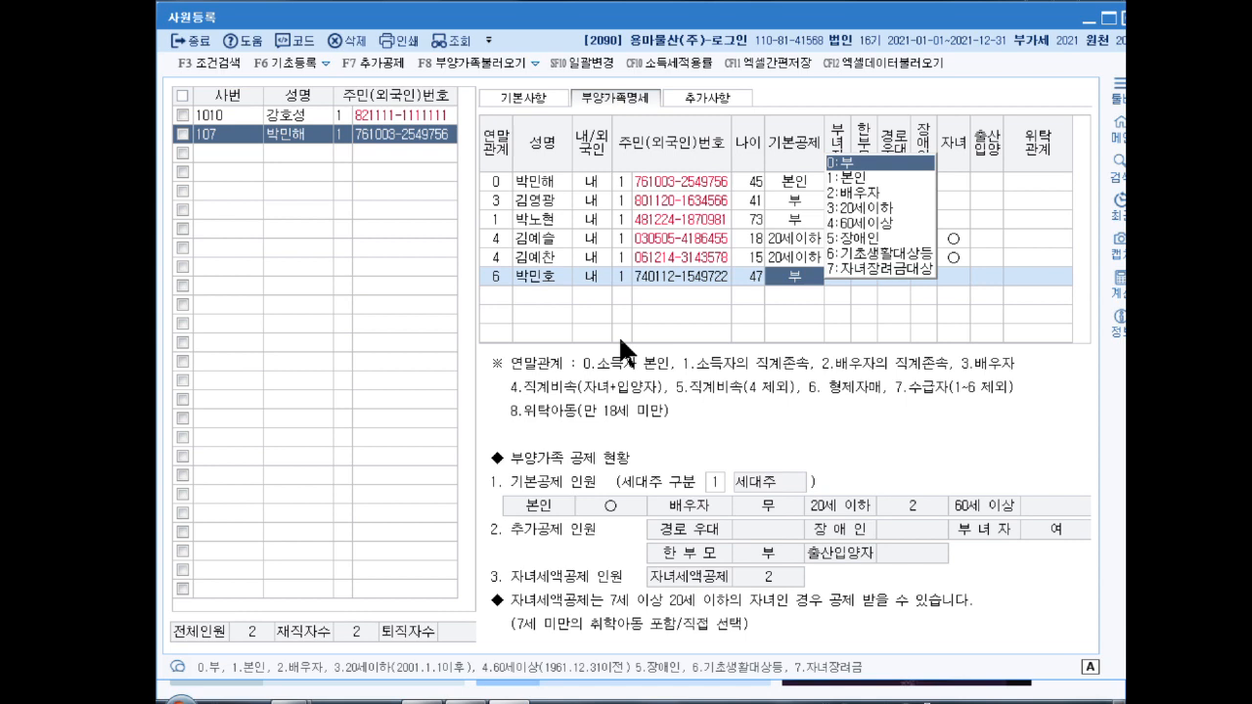
pyautogui.press('Return')
pyautogui.press('Return')
pyautogui.press('Return')
pyautogui.press('Return')
pyautogui.press('Return')
pyautogui.press('Return')
pyautogui.press('Return')
pyautogui.press('Return')
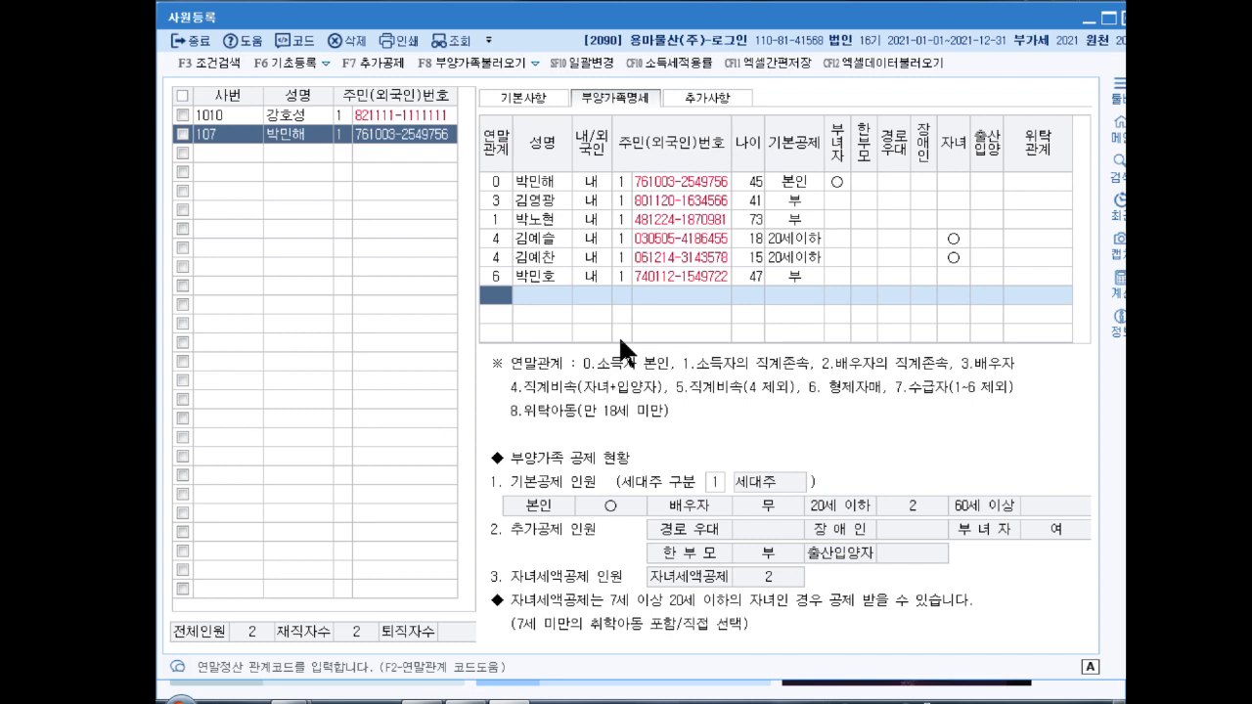
# Step: Leave employee registration and load the new employee's record in 연말정산추가자료입력
pyautogui.click(1120, 17)
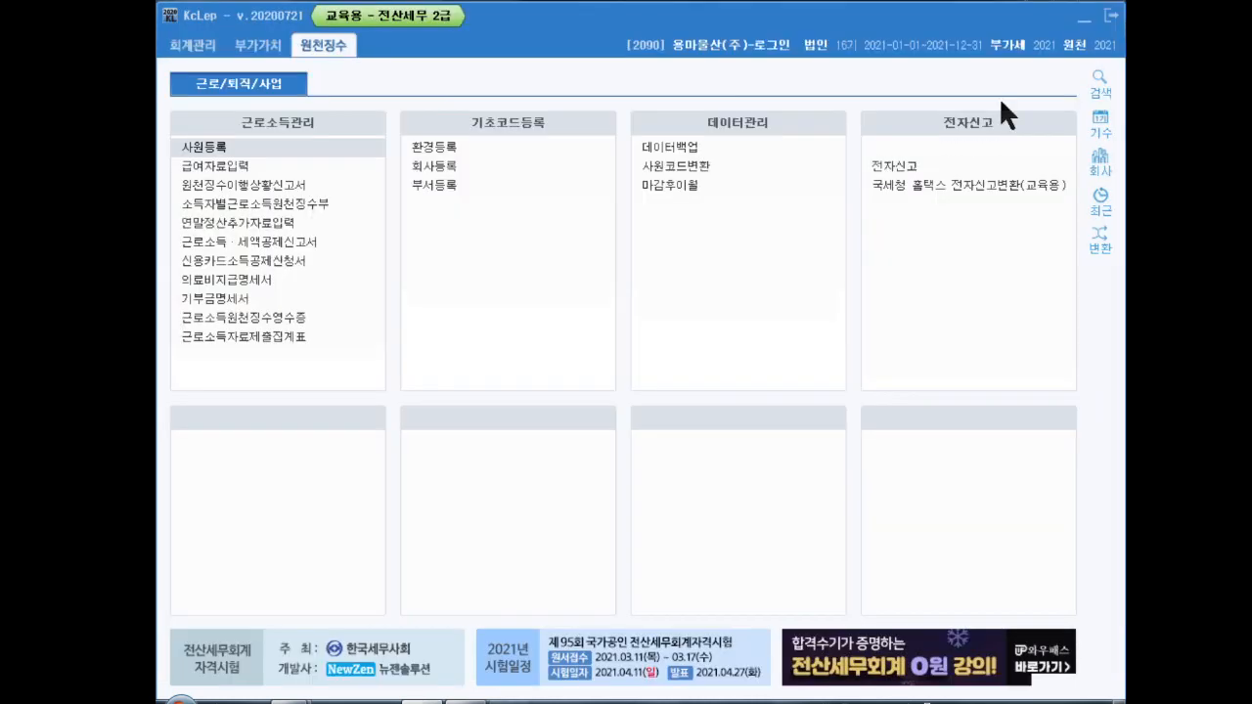
pyautogui.click(271, 230)
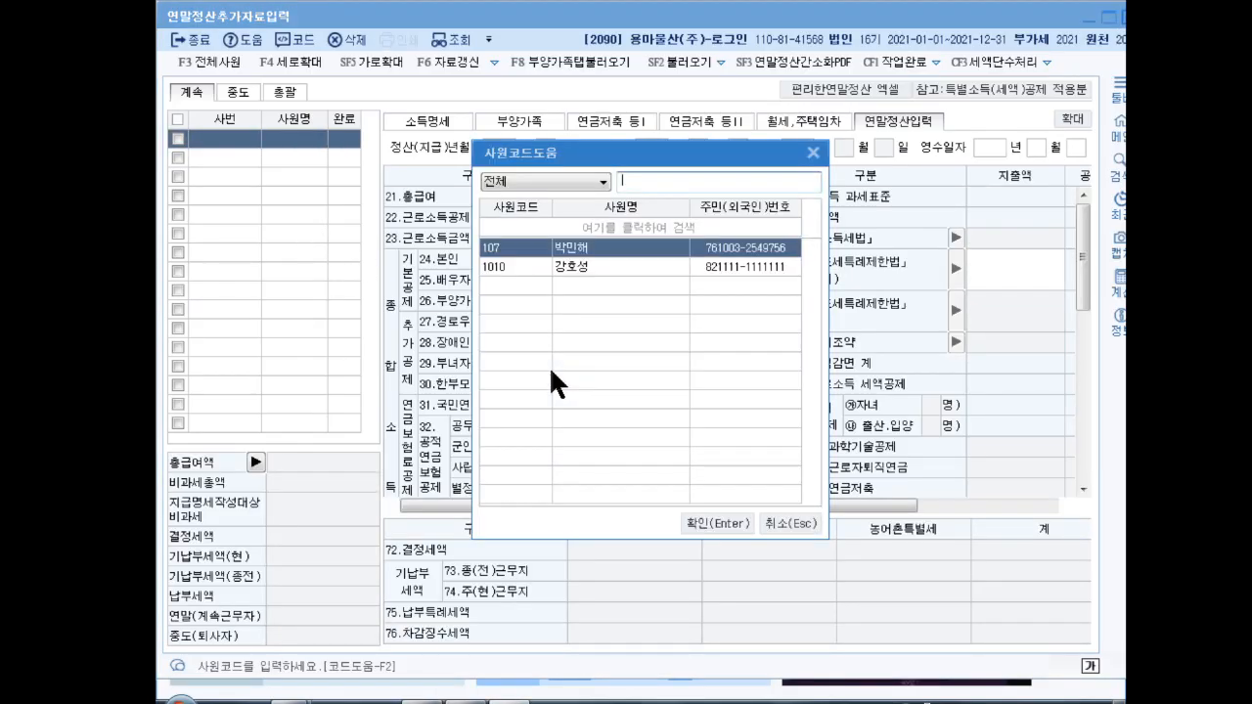
pyautogui.press('Down')
pyautogui.press('Return')
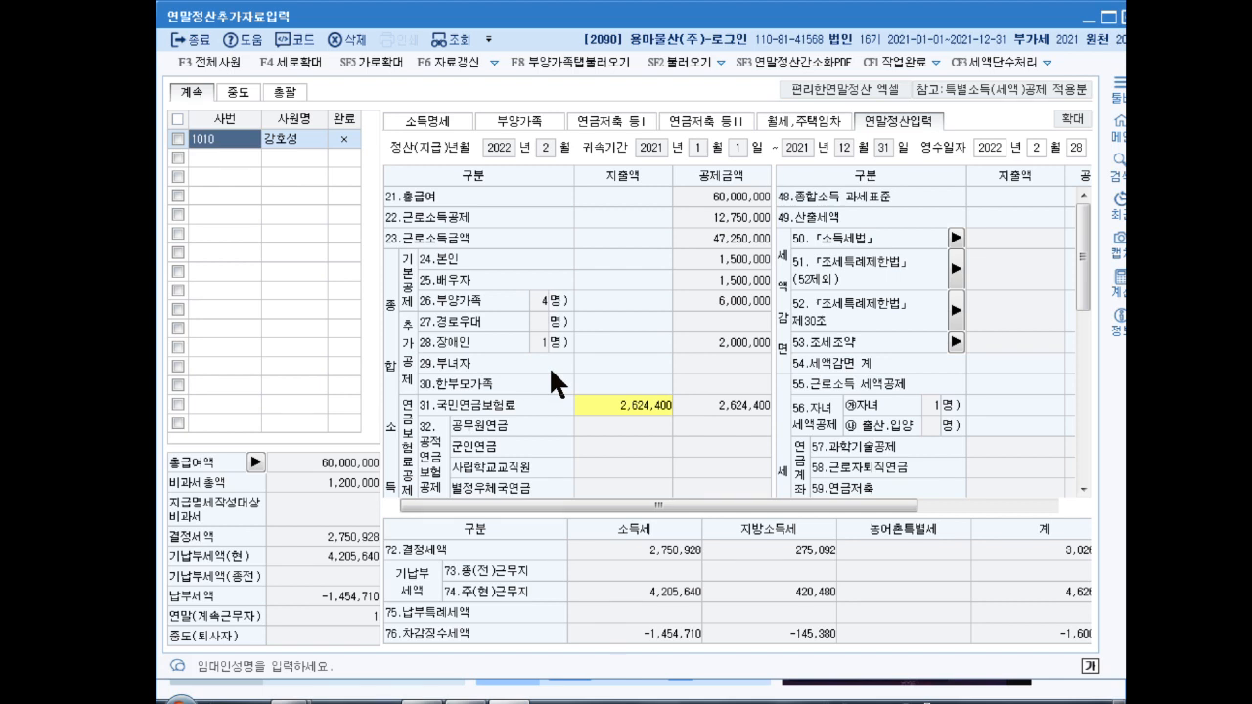
# Step: Enter 400,000 as the 60.보장성보험 일반 amount, then bring up the 61.의료비 details
pyautogui.scroll(-3, 1079, 260)
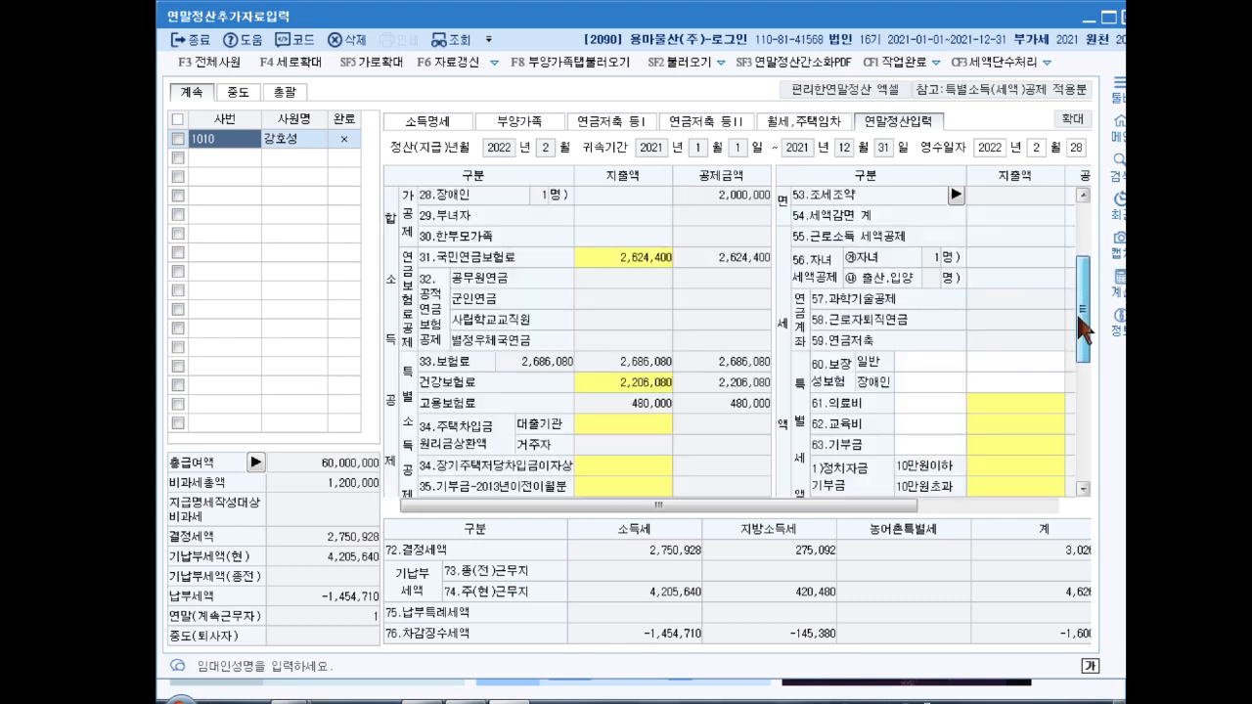
pyautogui.click(1003, 360)
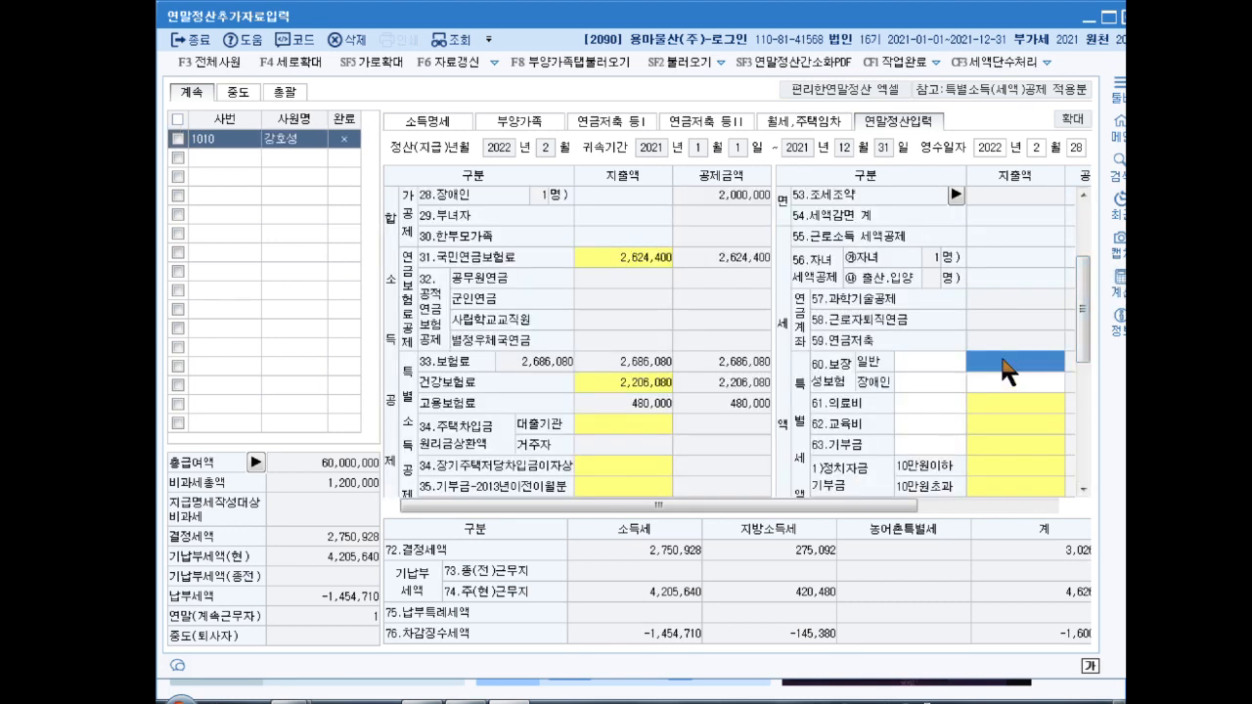
pyautogui.write('4000000')
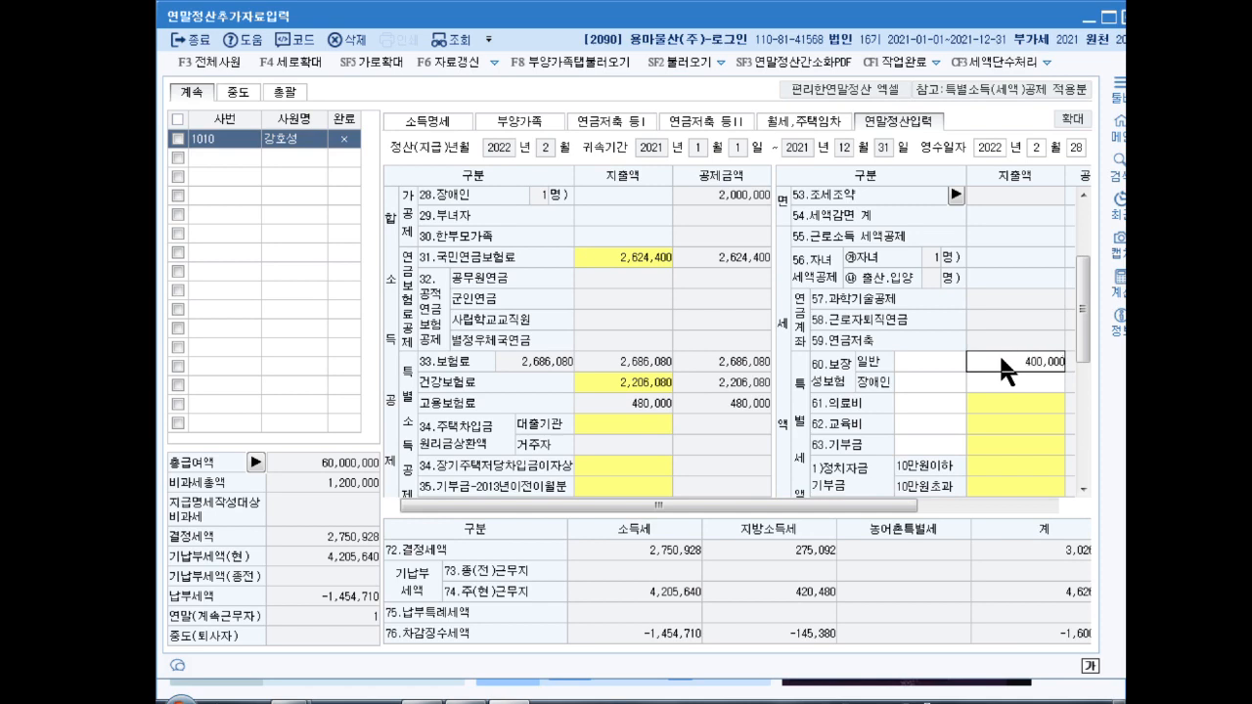
pyautogui.press('Return')
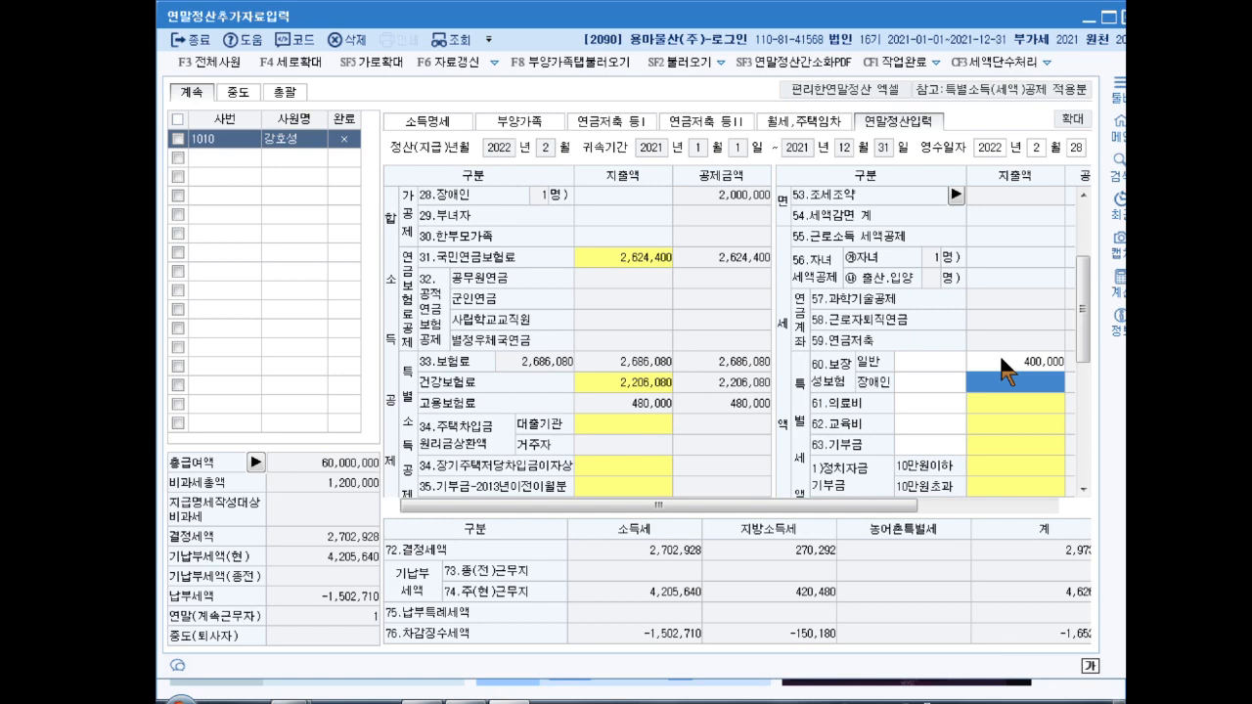
pyautogui.click(1000, 396)
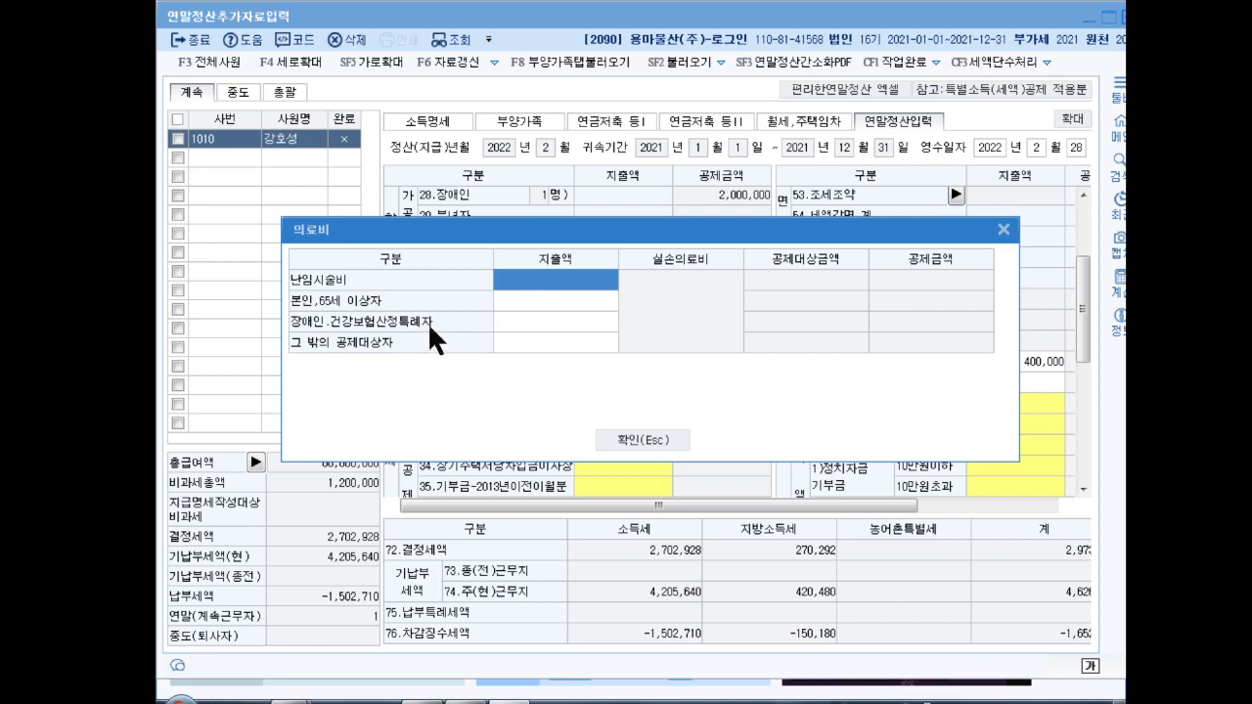
# Step: Enter 1,500,000 disabled/special-case and 1,300,000 other medical expenses, then move to 62.교육비
pyautogui.click(539, 322)
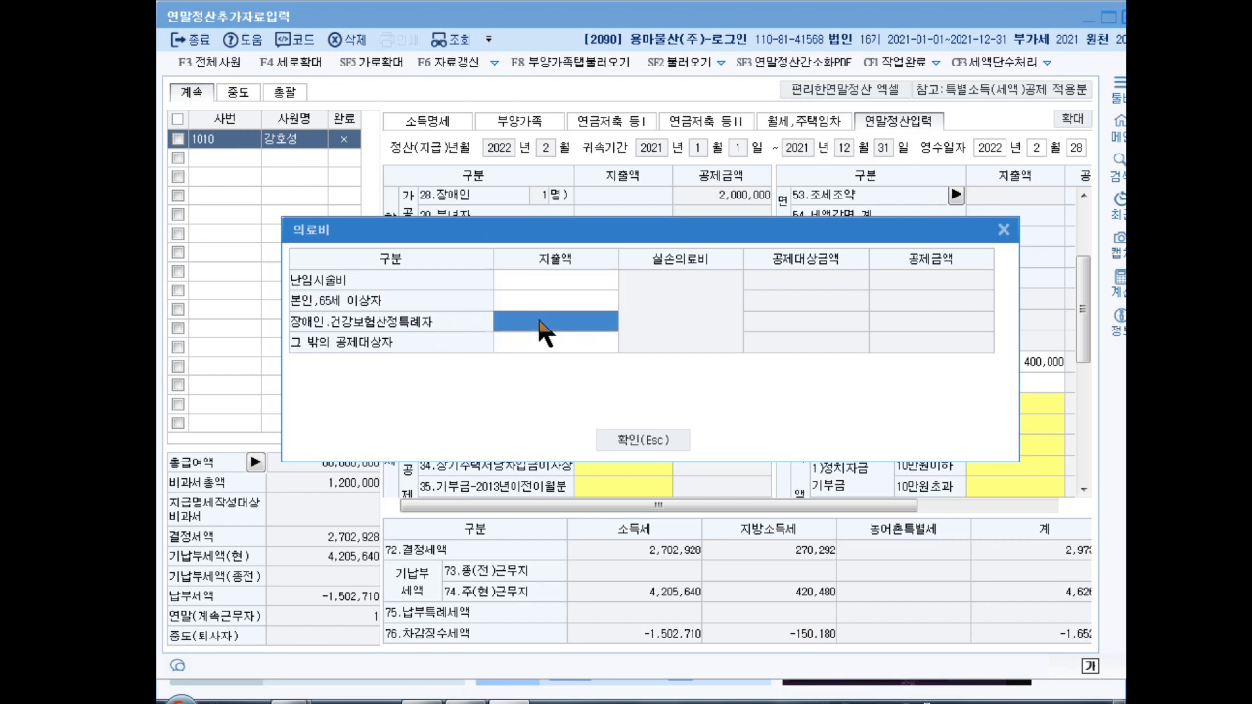
pyautogui.write('1500000')
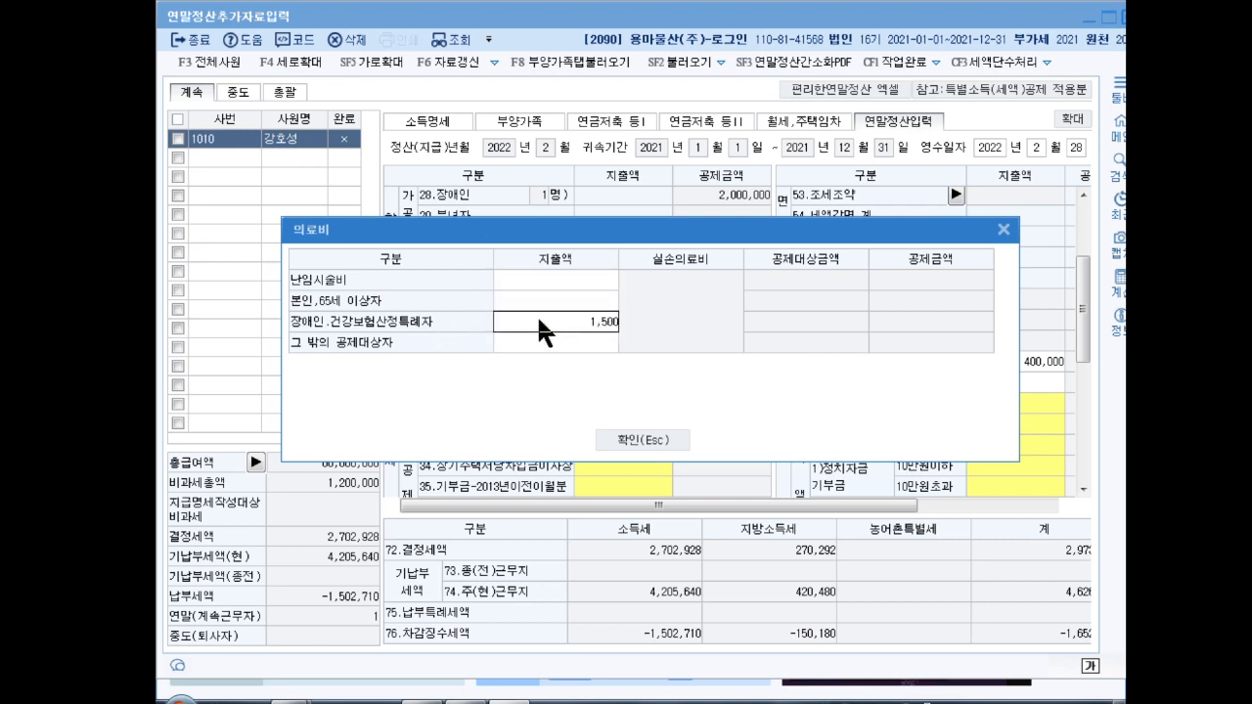
pyautogui.press('Return')
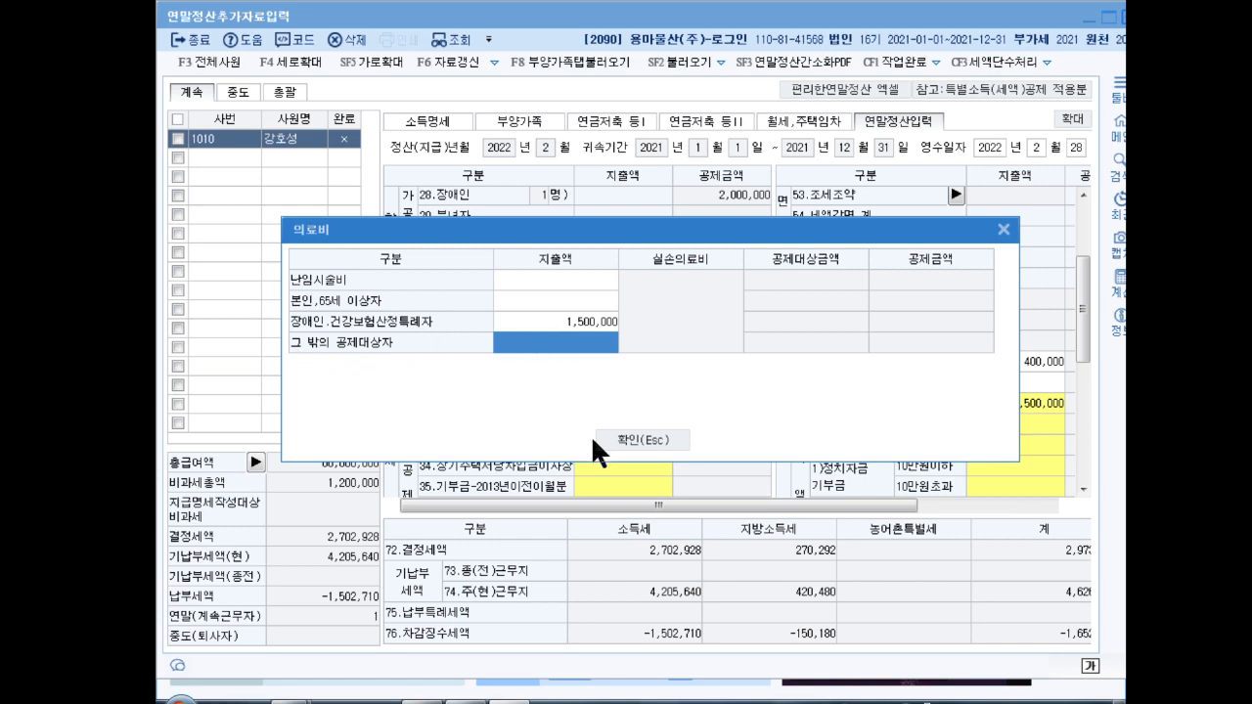
pyautogui.write('1300000')
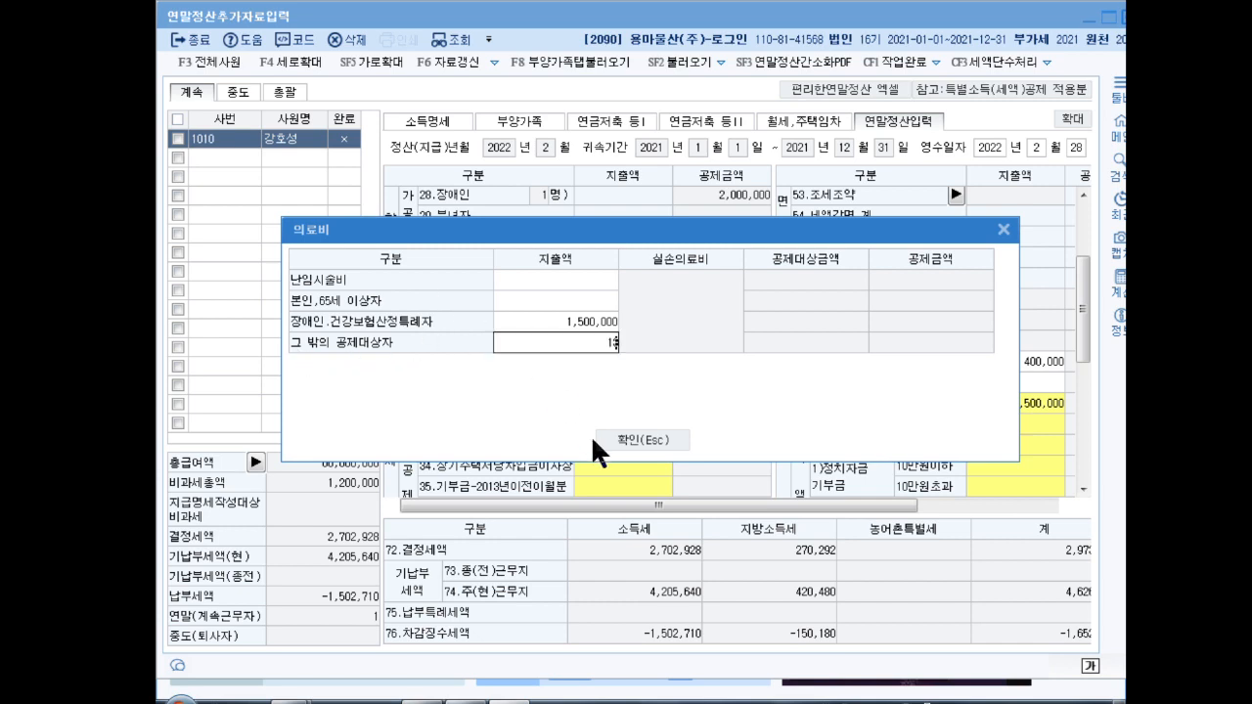
pyautogui.press('Return')
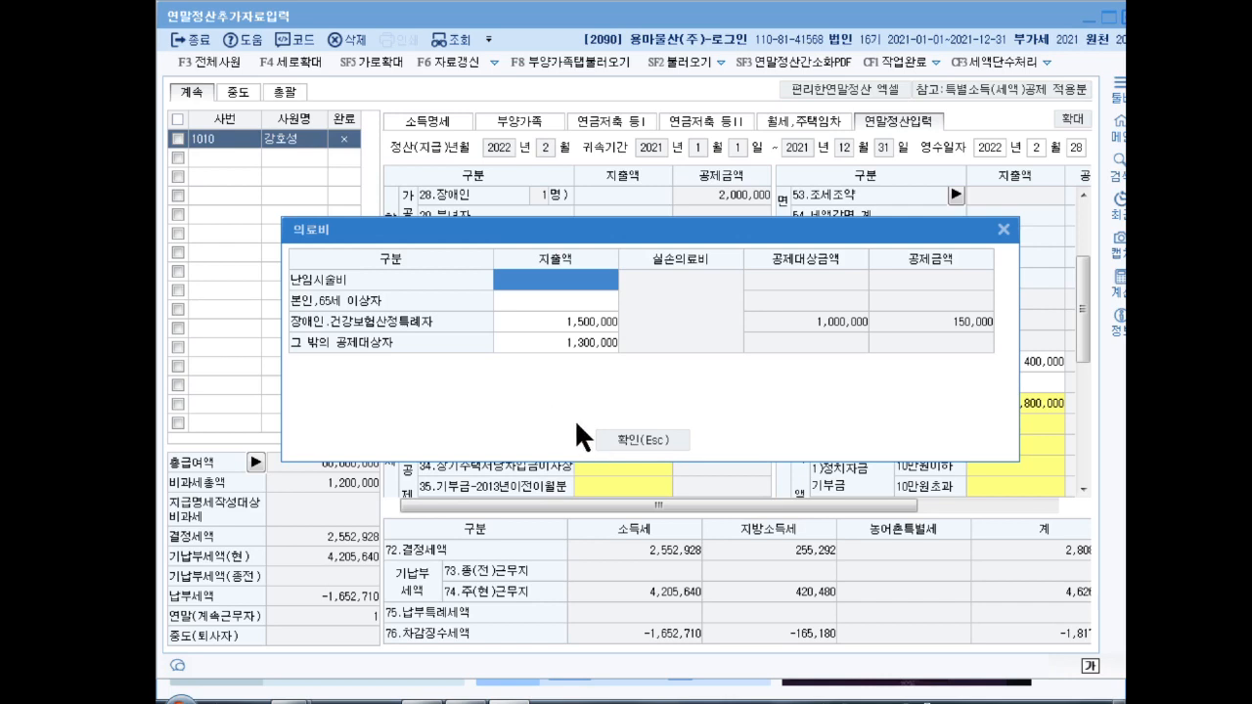
pyautogui.click(648, 435)
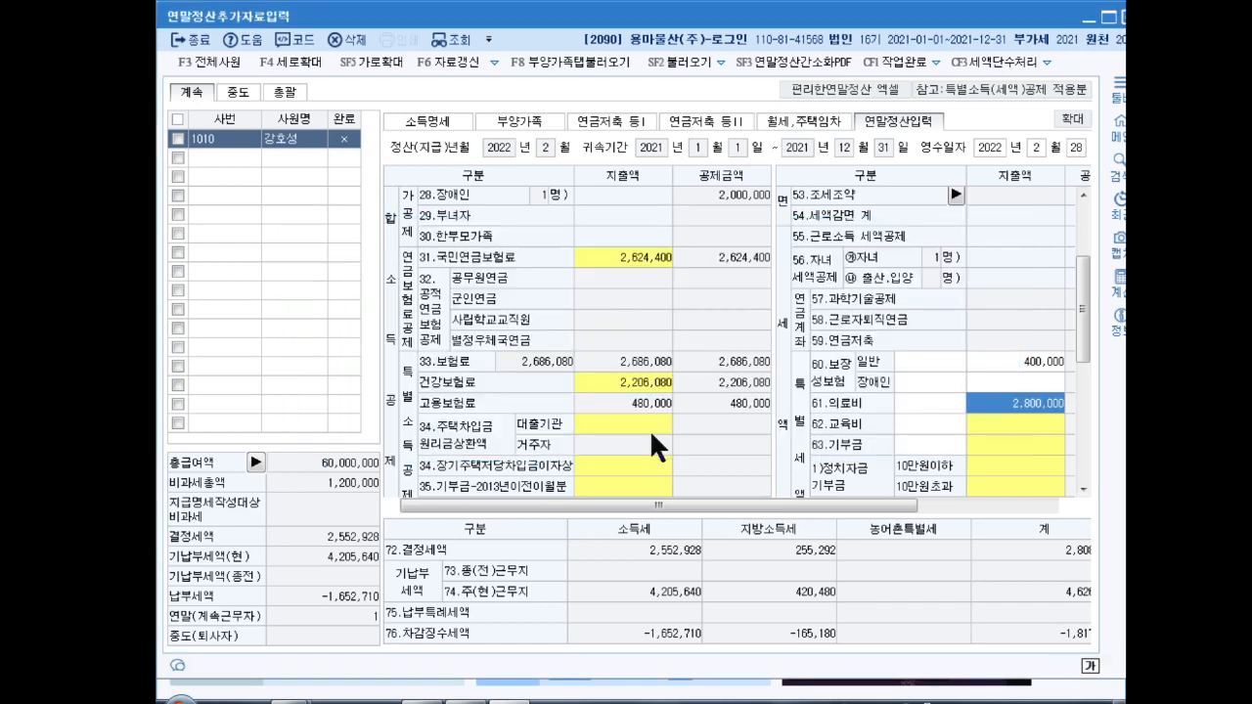
pyautogui.click(1004, 425)
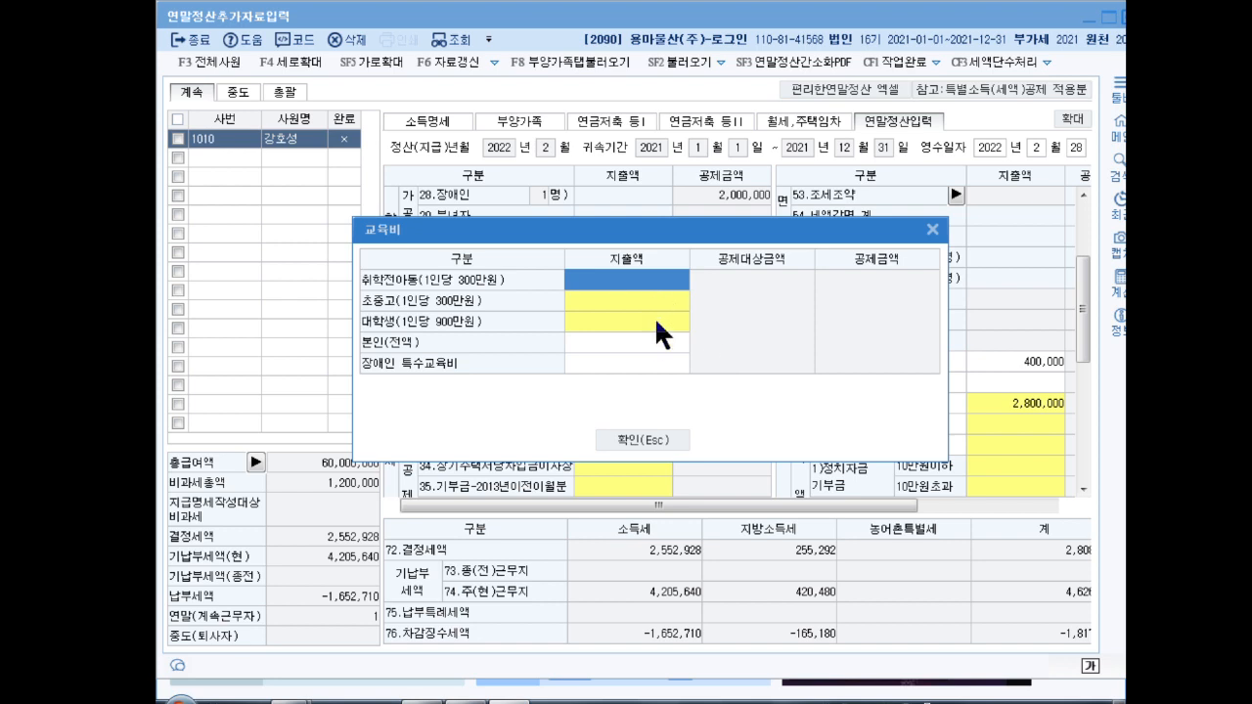
# Step: Enter 4,000,000 of university tuition and 600,000 of primary-to-high school tuition
pyautogui.doubleClick(628, 320)
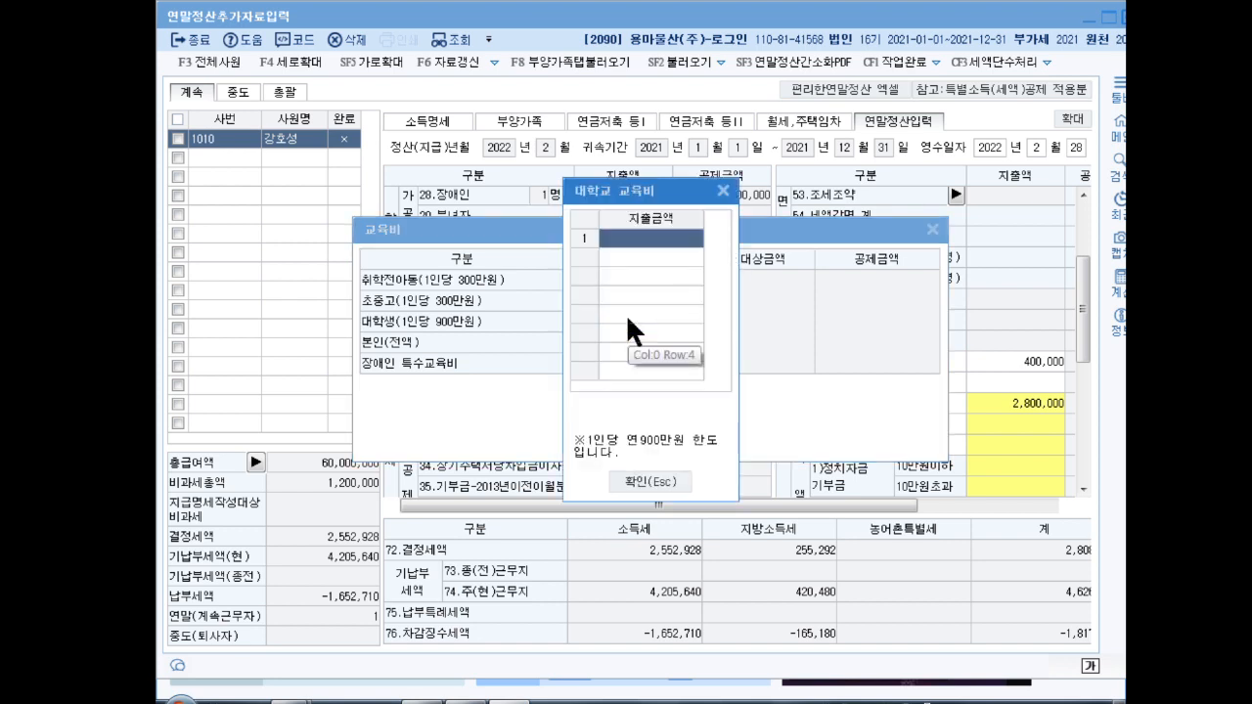
pyautogui.write('4000000')
pyautogui.press('Return')
pyautogui.press('Return')
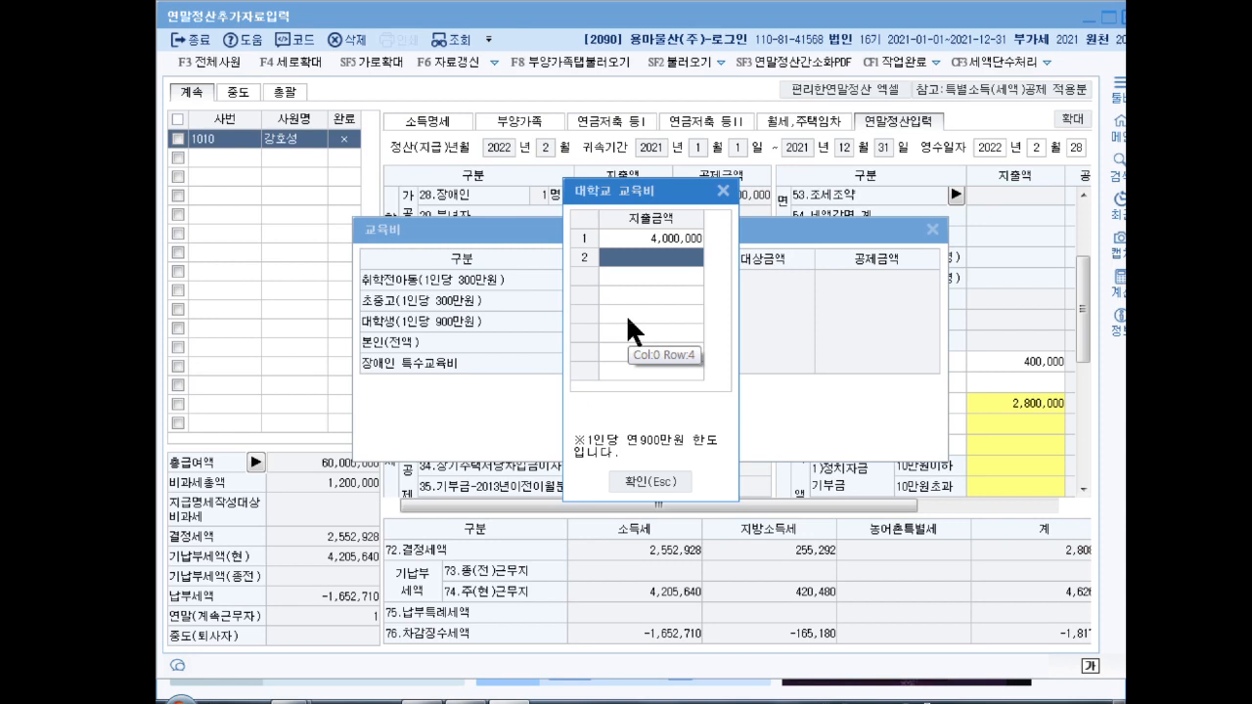
pyautogui.click(670, 481)
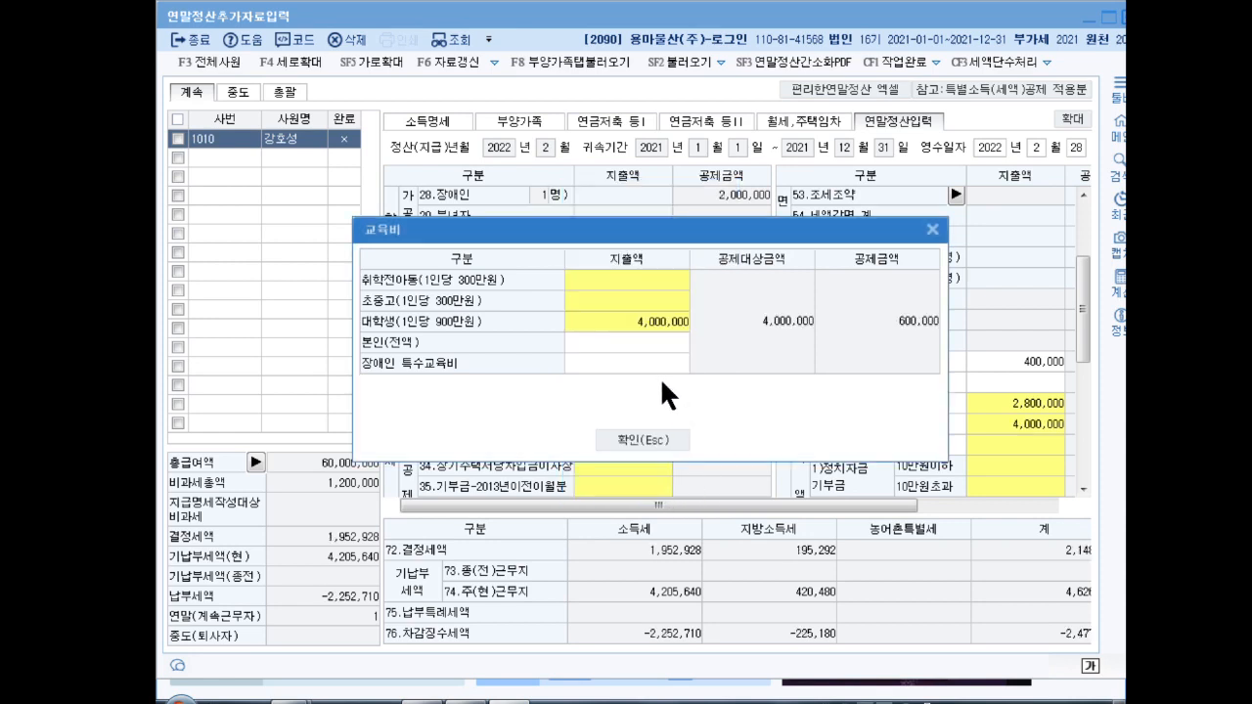
pyautogui.doubleClick(618, 300)
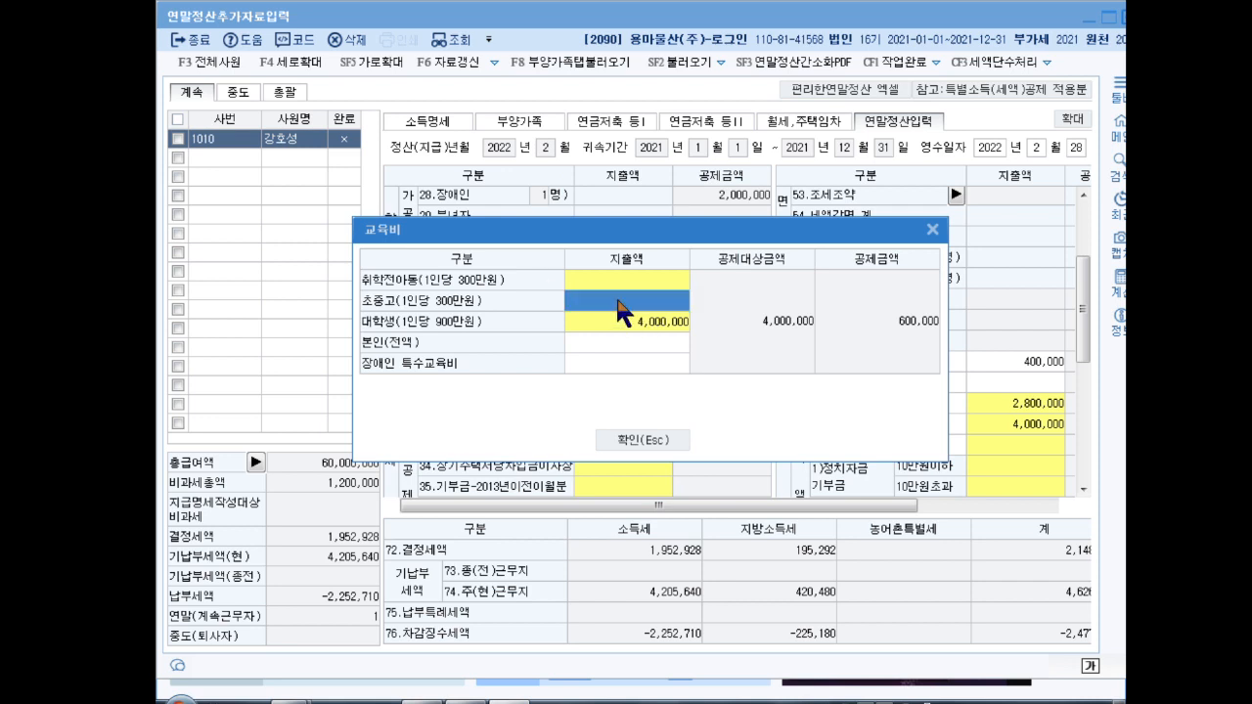
pyautogui.write('600,000')
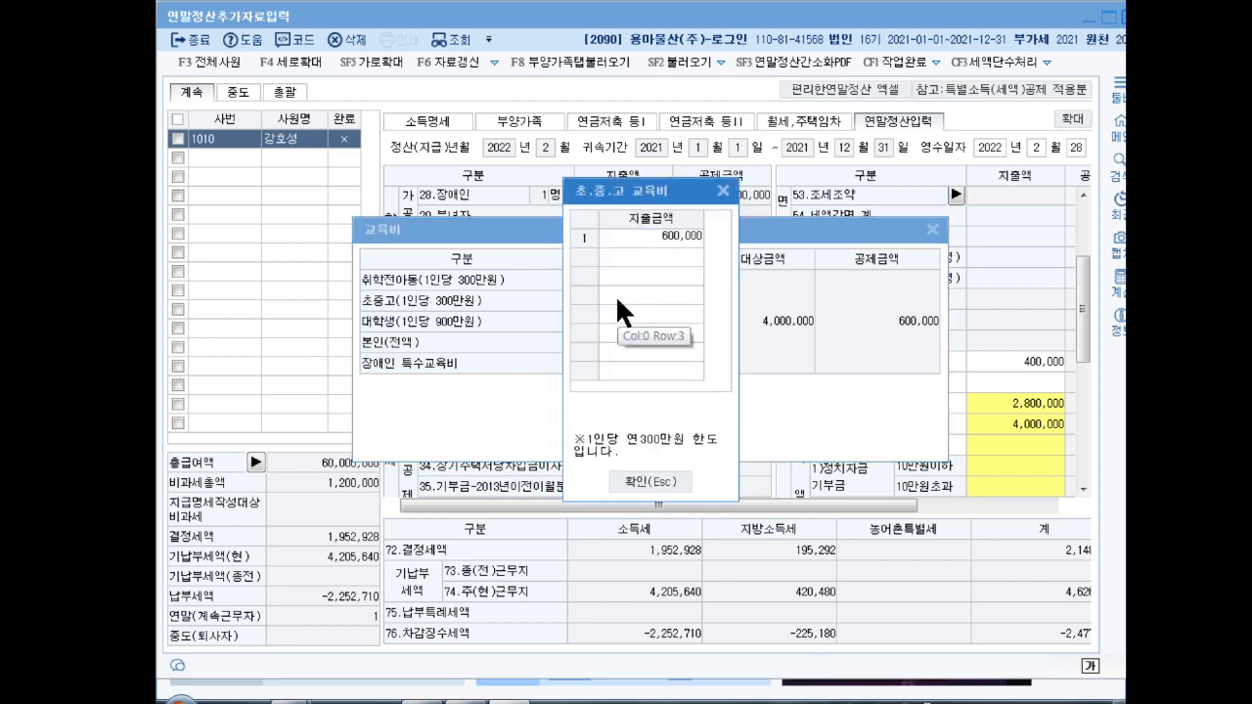
pyautogui.press('Return')
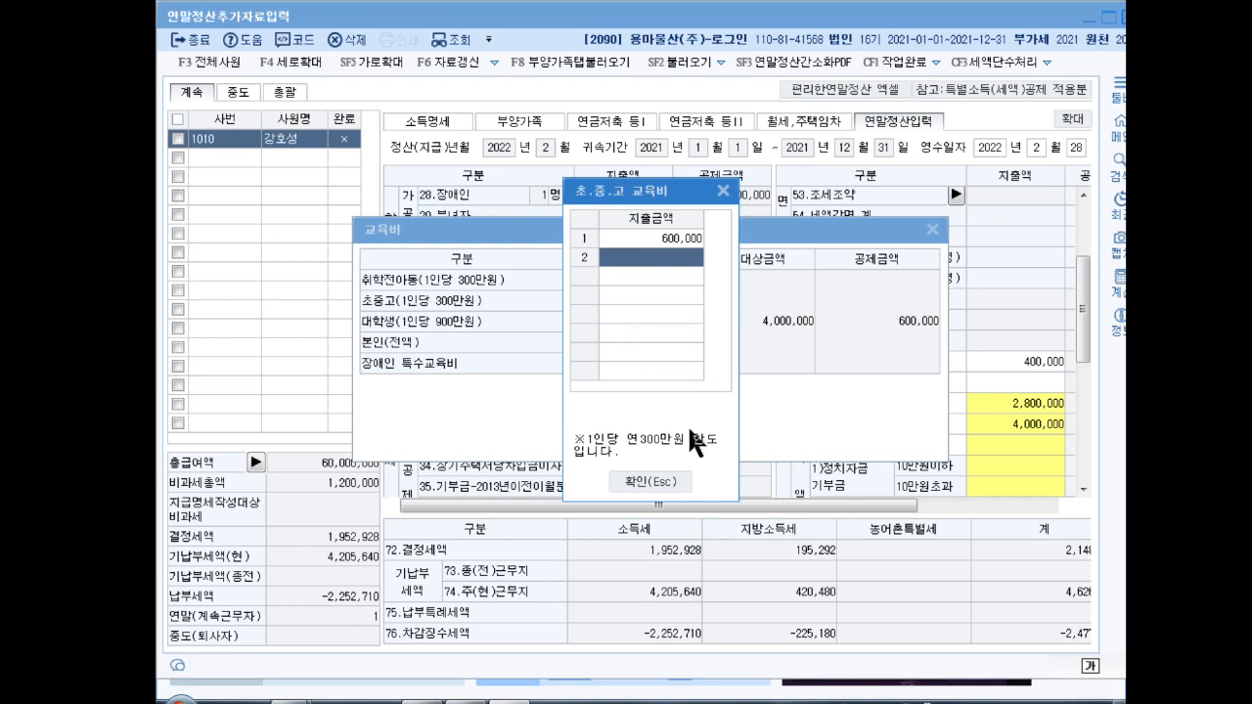
pyautogui.click(647, 480)
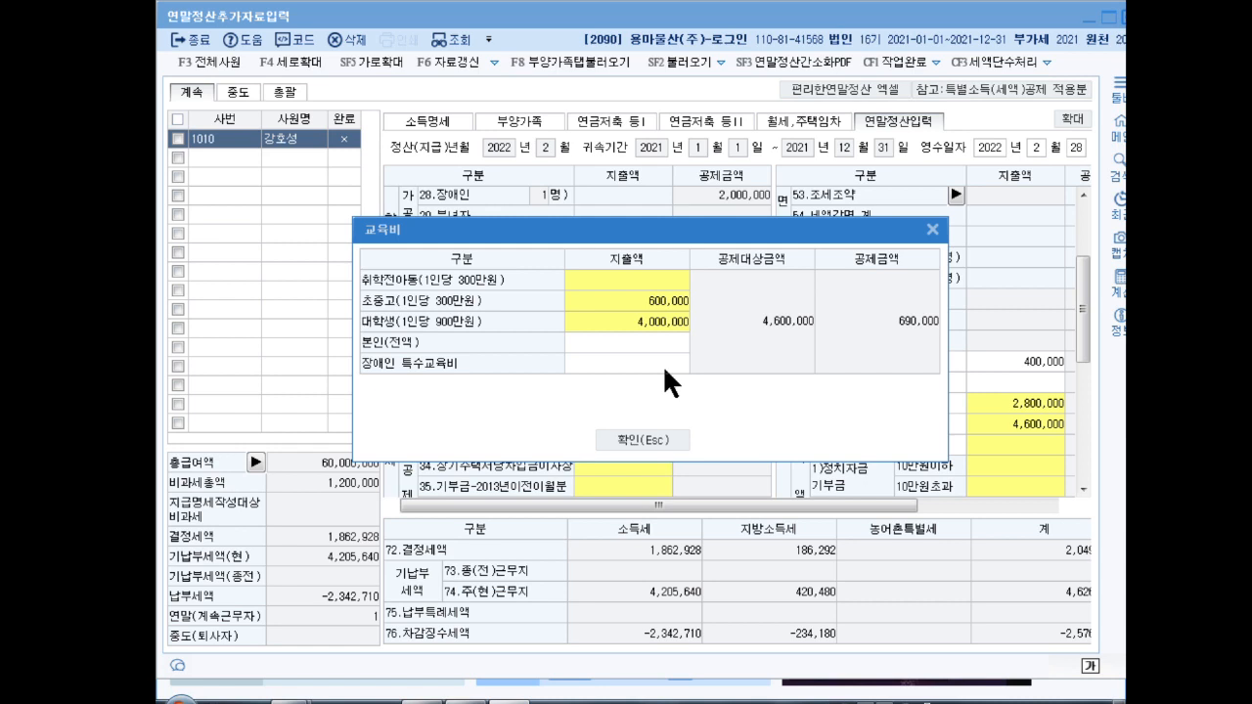
# Step: Enter 2,700,000 of preschool tuition and close the education expense breakdown
pyautogui.click(614, 277)
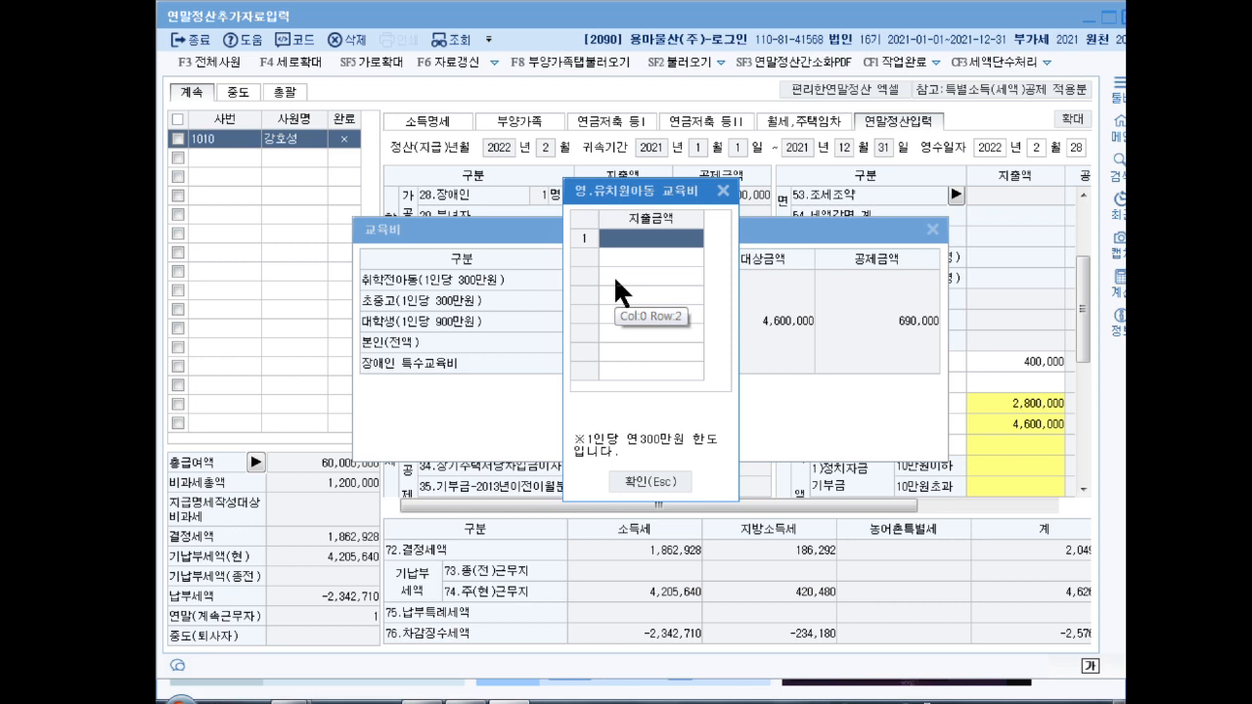
pyautogui.write('2700000')
pyautogui.press('Return')
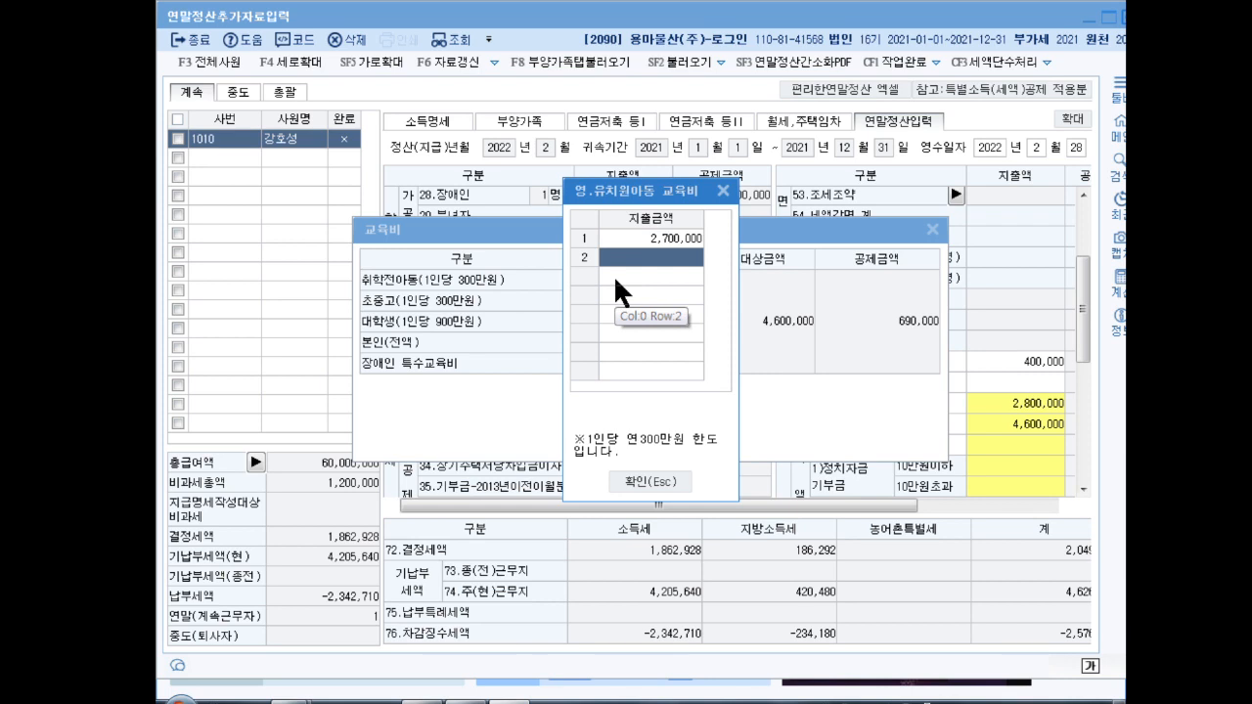
pyautogui.click(652, 481)
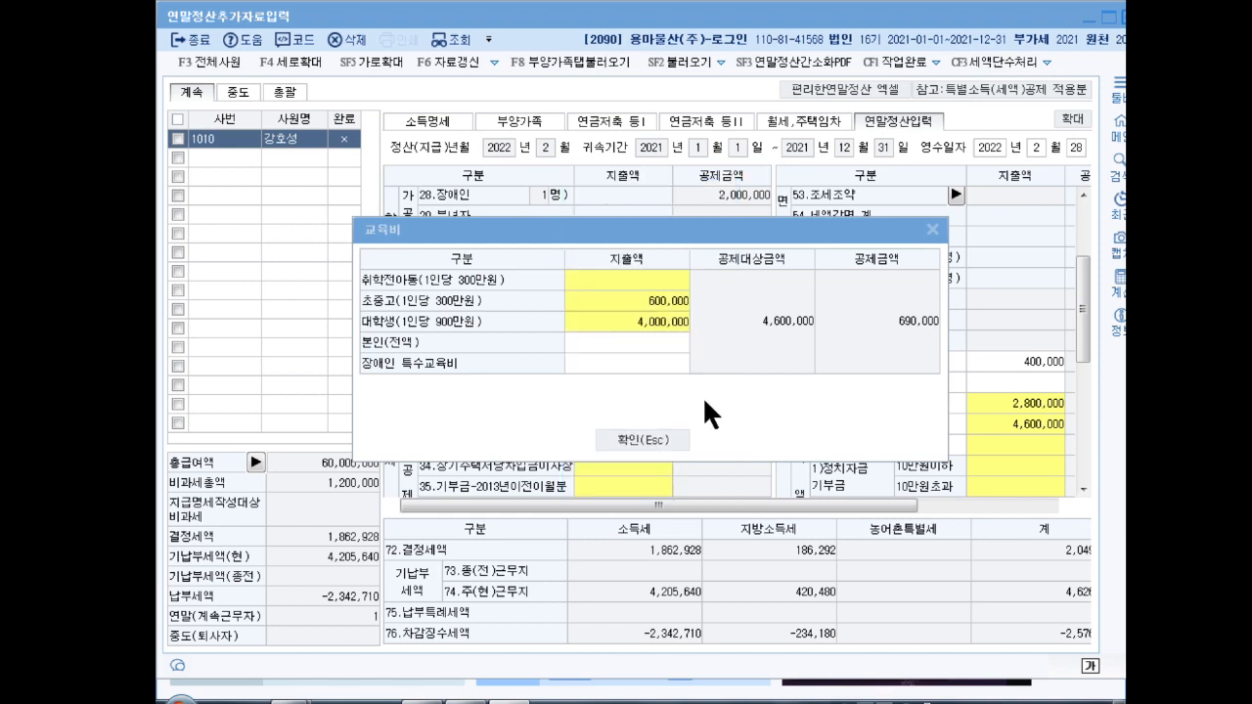
pyautogui.click(648, 432)
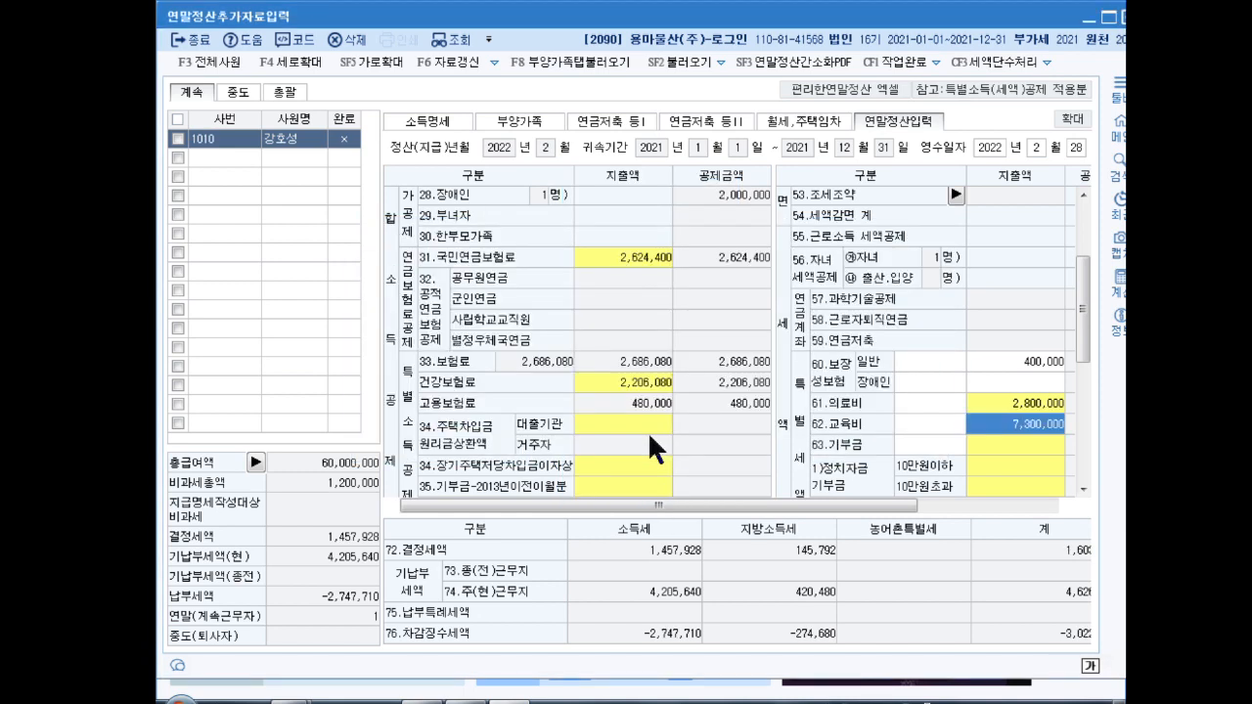
# Step: Enter 100,000 political donations in both 정치자금 rows, including the over-100,000-won portion
pyautogui.scroll(-2, 1084, 309)
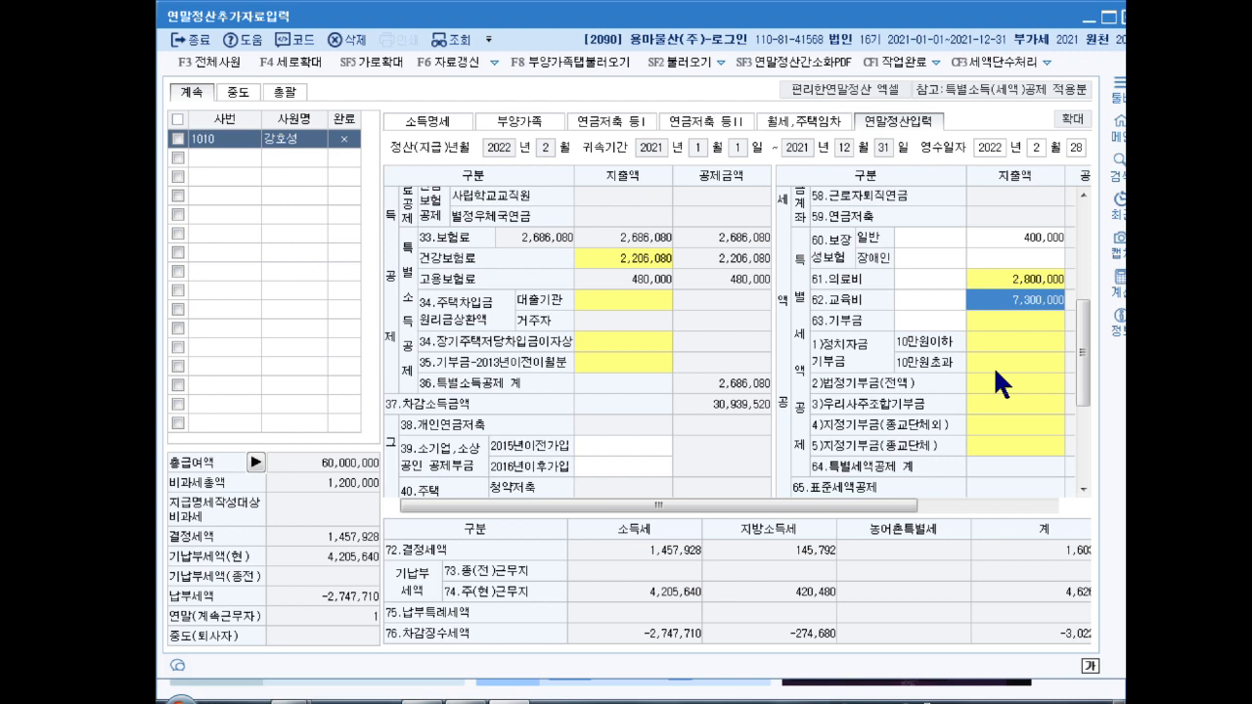
pyautogui.click(994, 366)
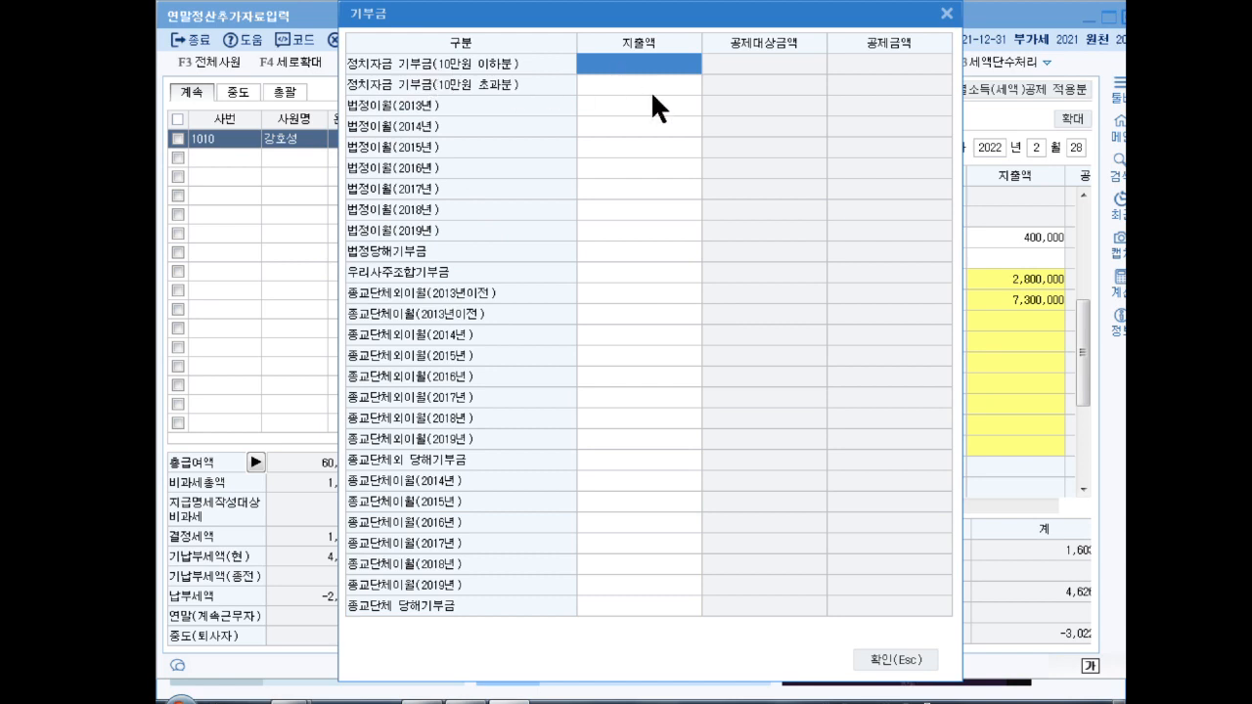
pyautogui.write('1000')
pyautogui.press('Return')
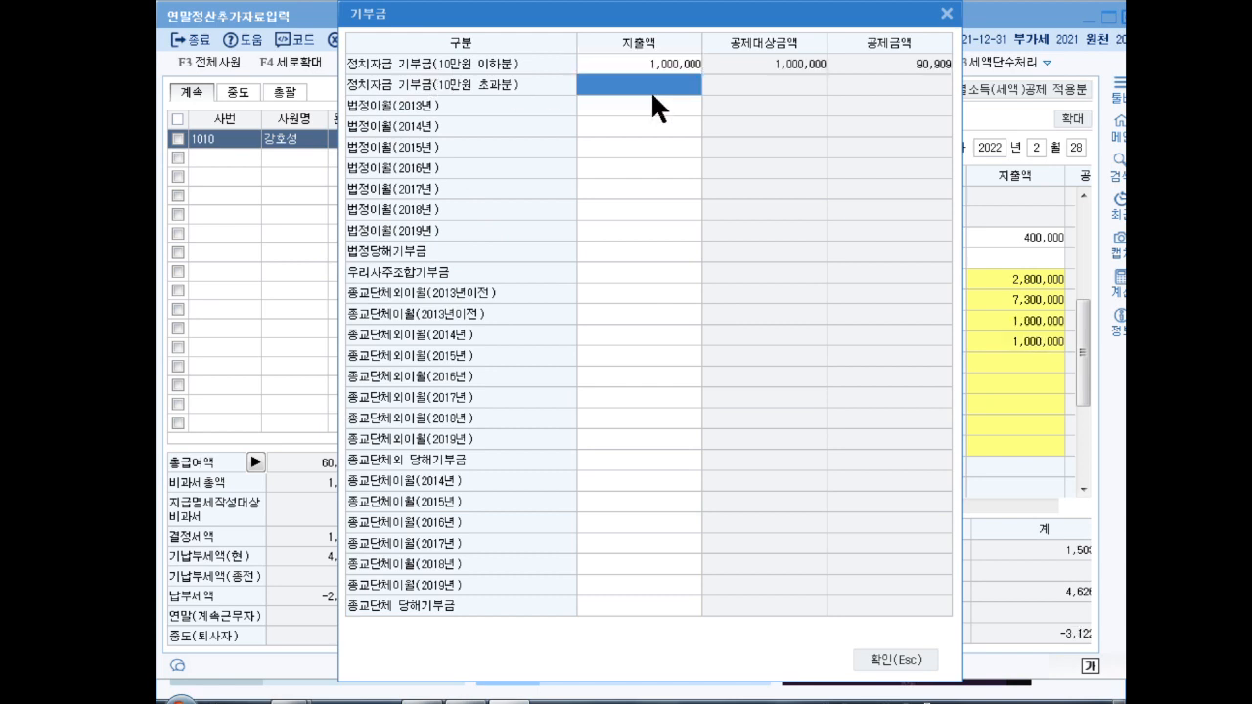
pyautogui.press('Up')
pyautogui.write('100000')
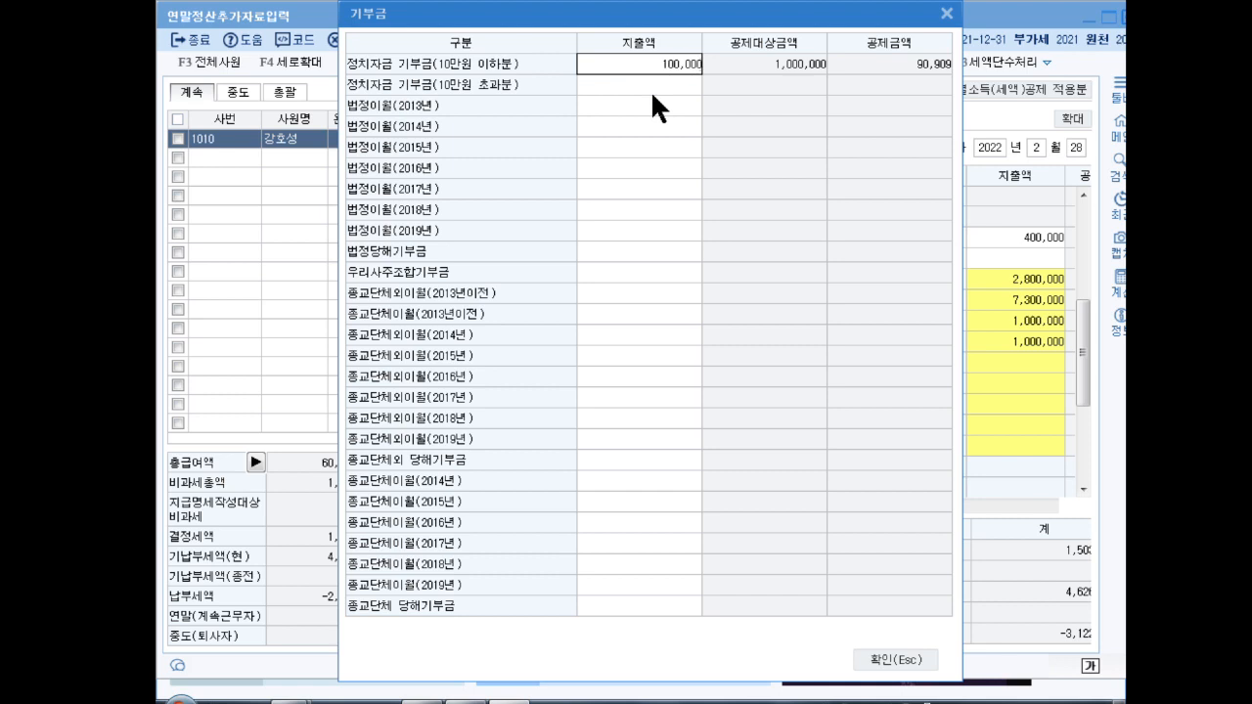
pyautogui.press('Return')
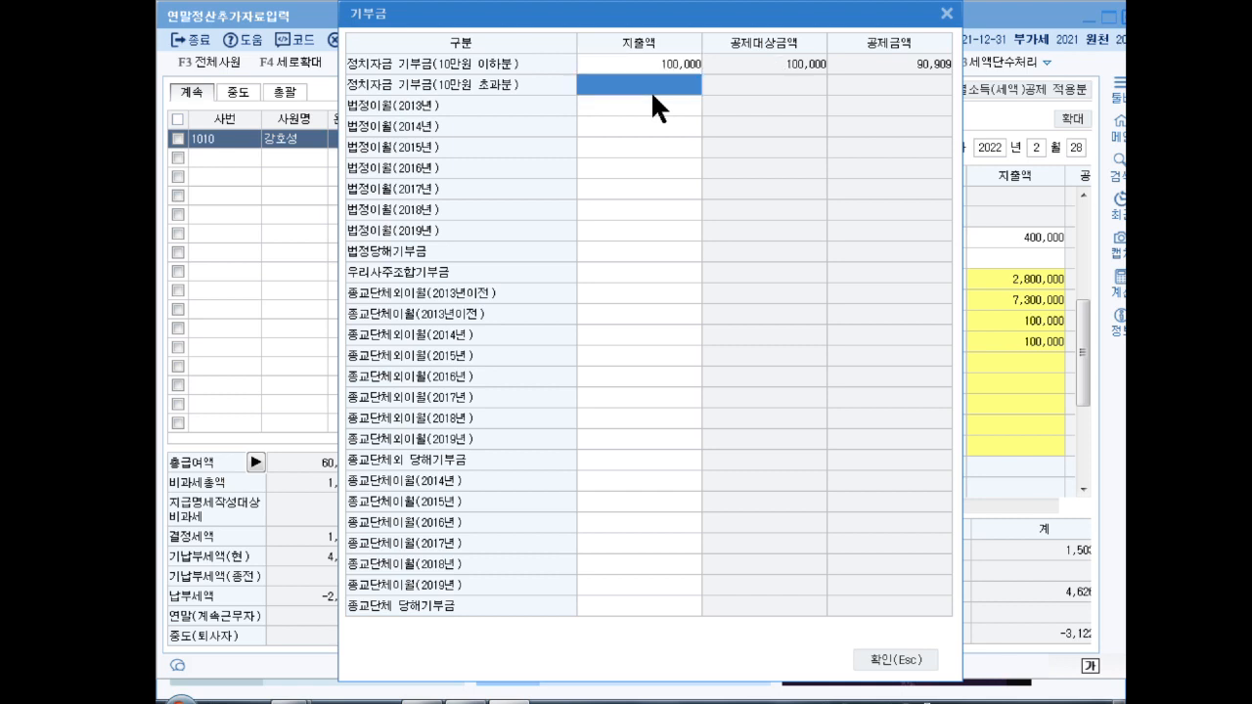
pyautogui.write('1000000')
pyautogui.press('Return')
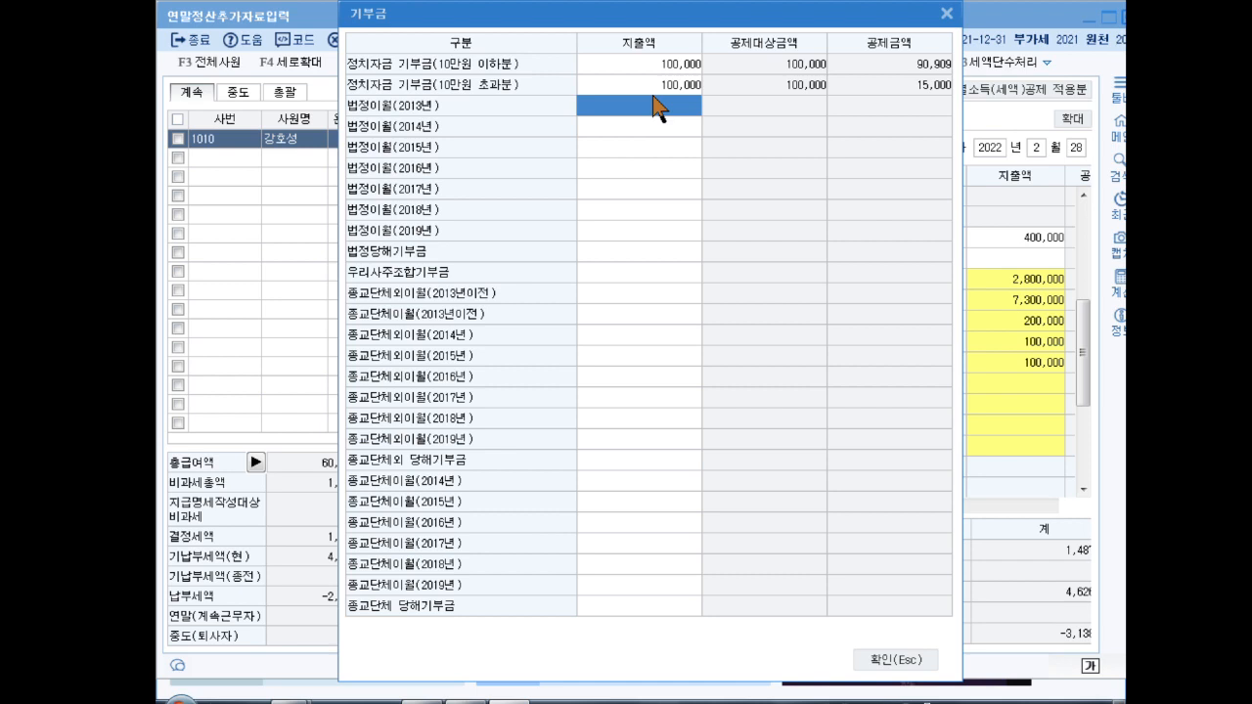
# Step: Enter a 500,000 법정당해기부금 and close the donation window
pyautogui.click(637, 253)
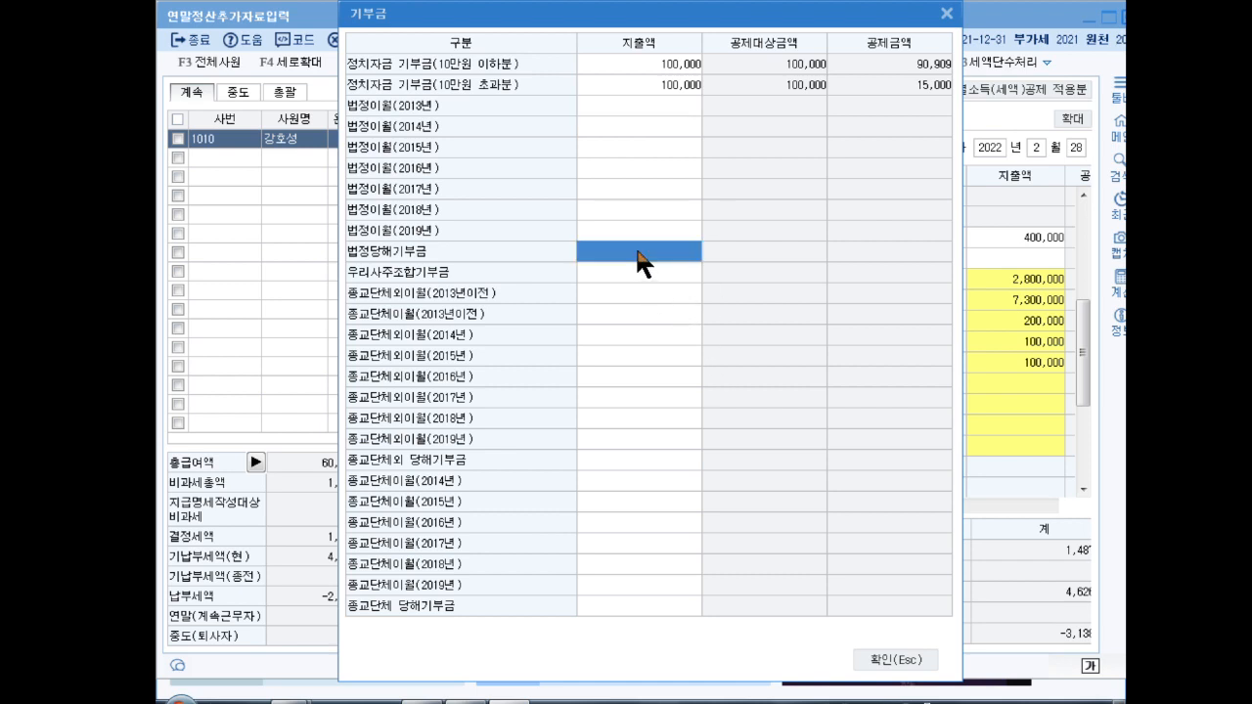
pyautogui.write('5000000')
pyautogui.press('Return')
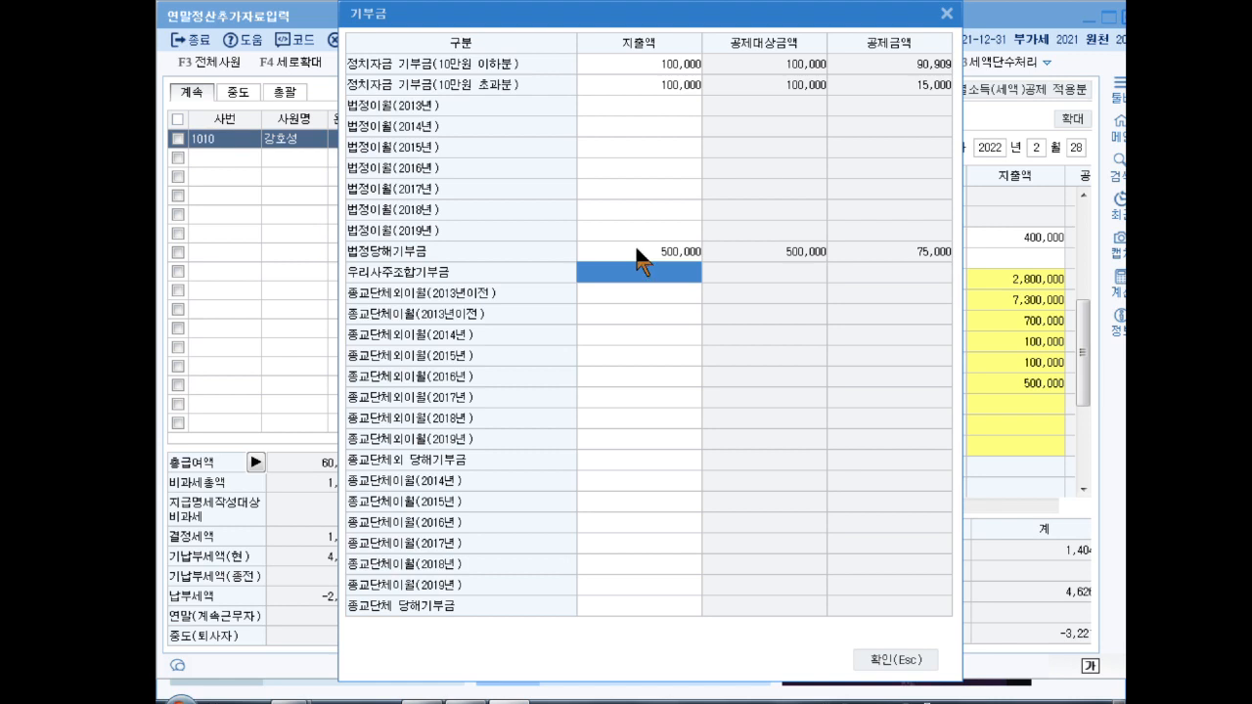
pyautogui.click(910, 661)
# Step: In 월세,주택임차, enter the landlord's name and ID number, housing type 5 (apartment), 84 m²
pyautogui.click(806, 121)
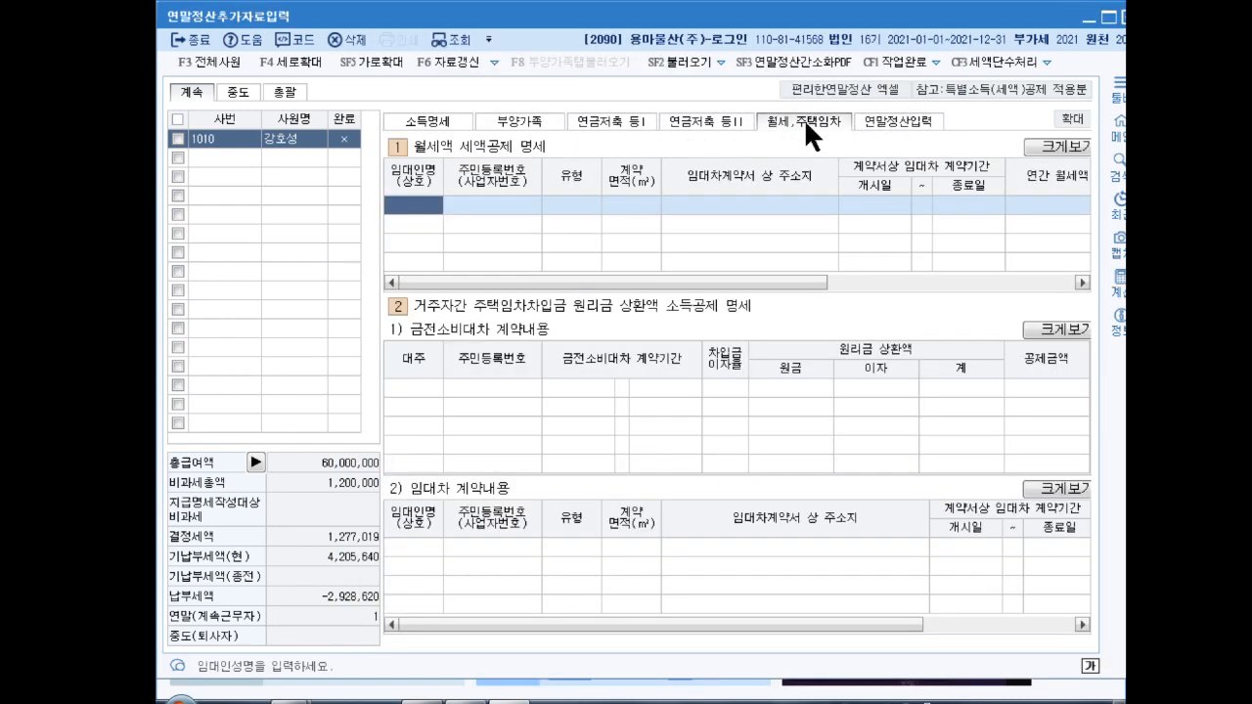
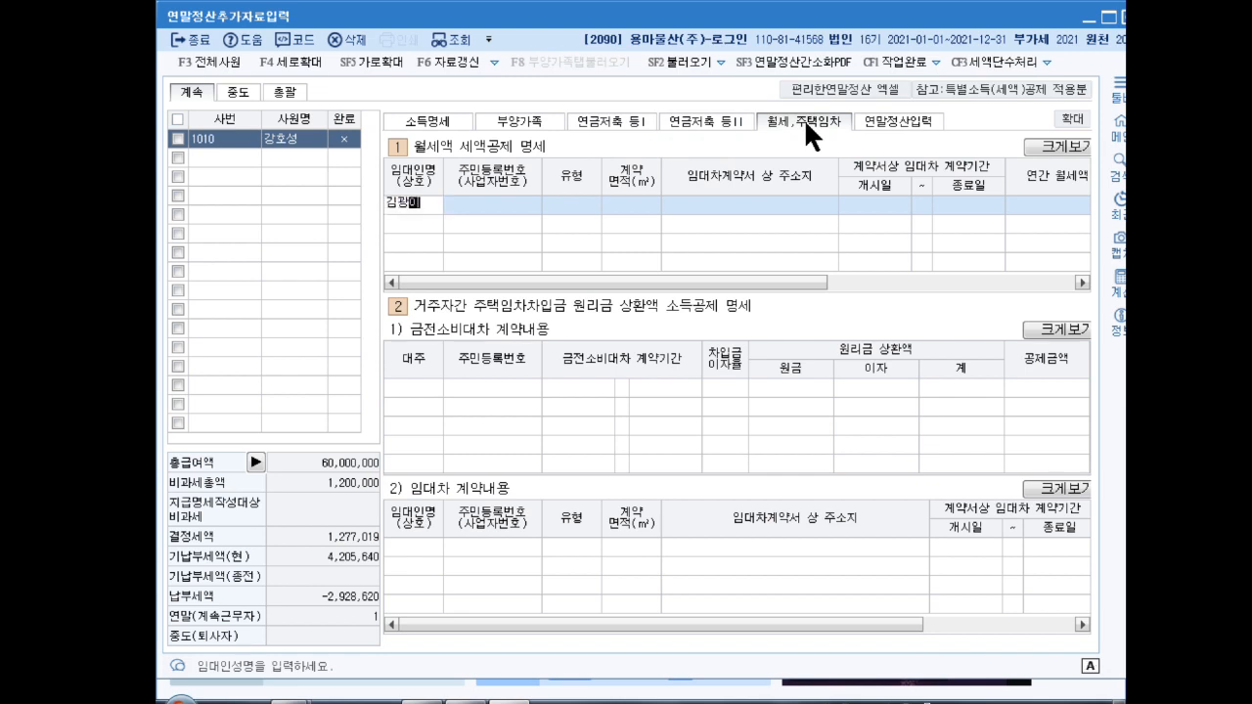
pyautogui.press('Return')
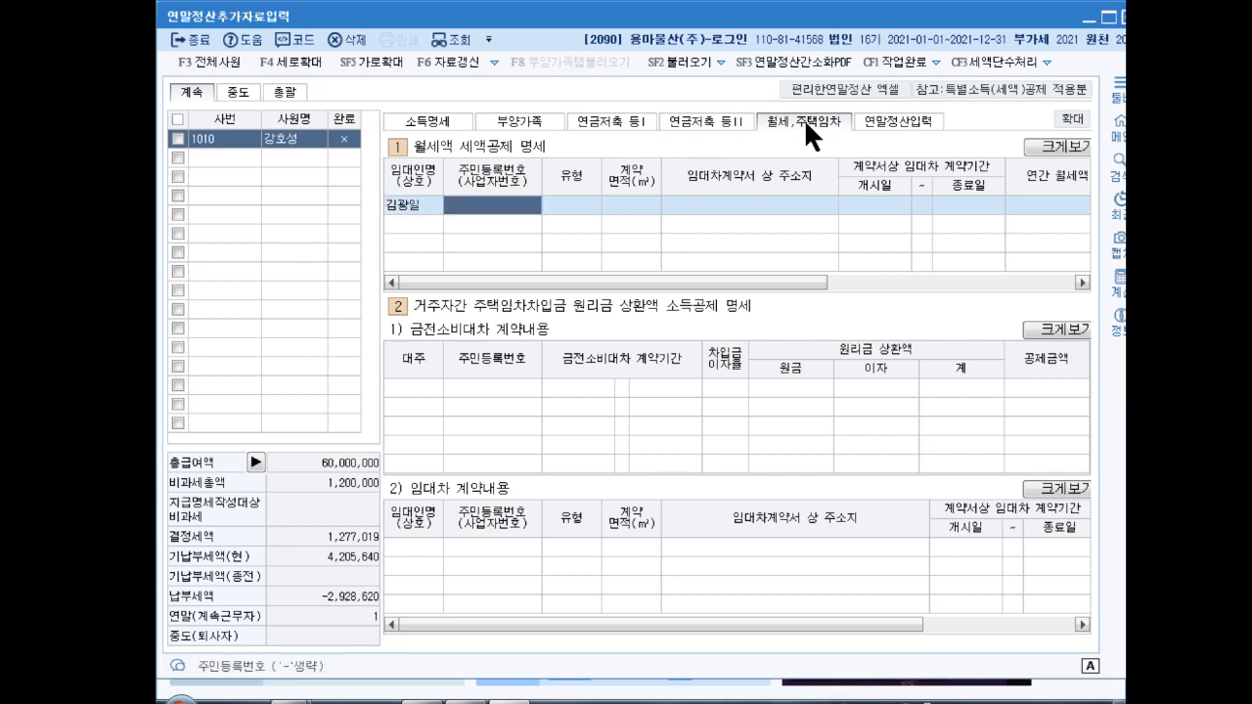
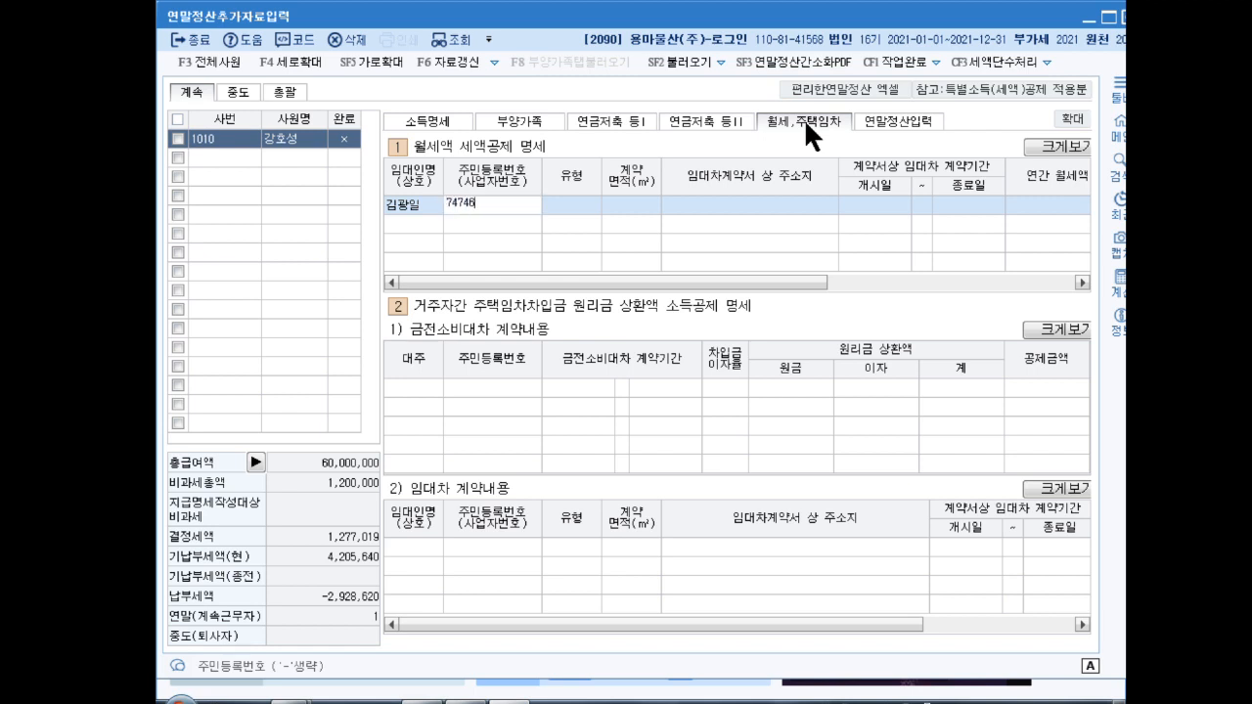
pyautogui.press('Return')
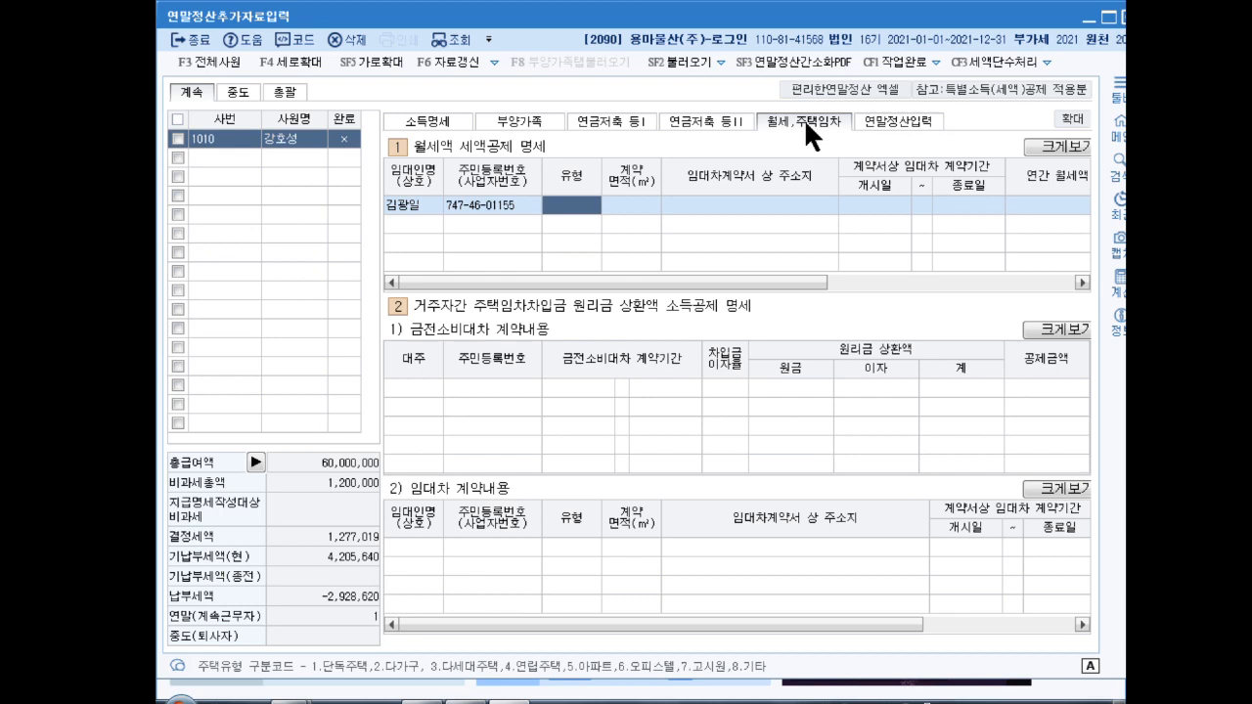
pyautogui.write('5')
pyautogui.press('Return')
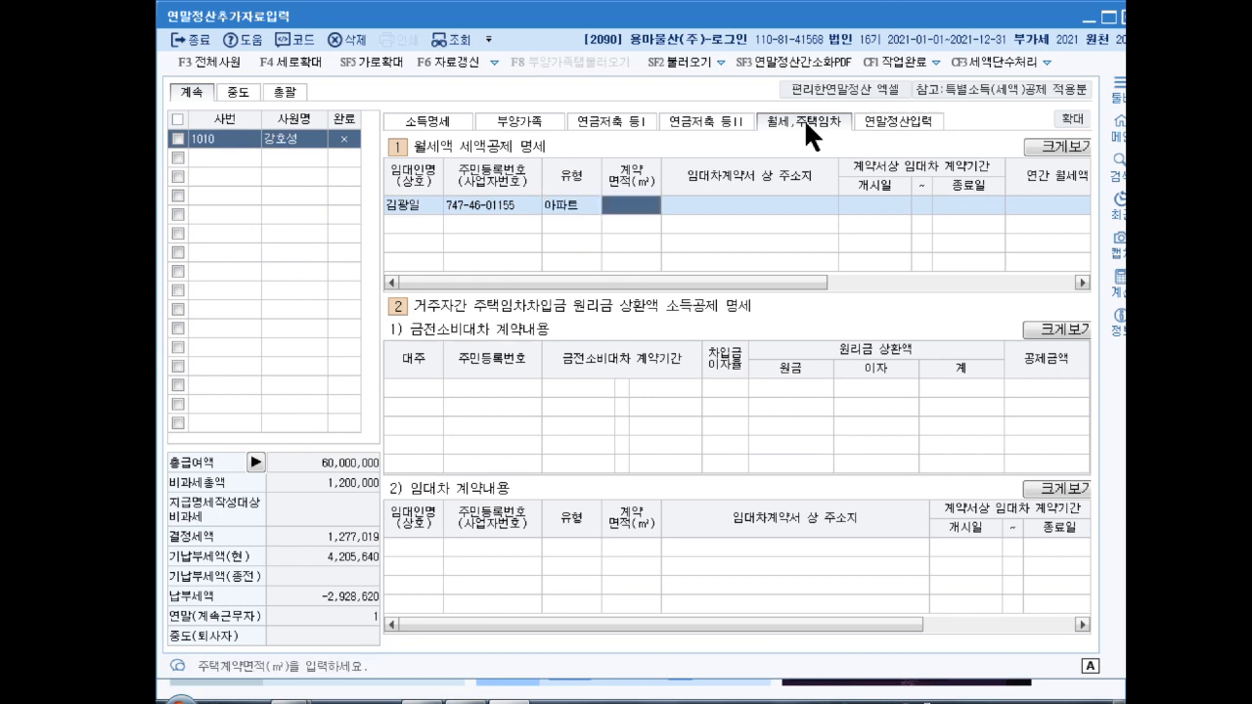
pyautogui.write('84')
pyautogui.press('Return')
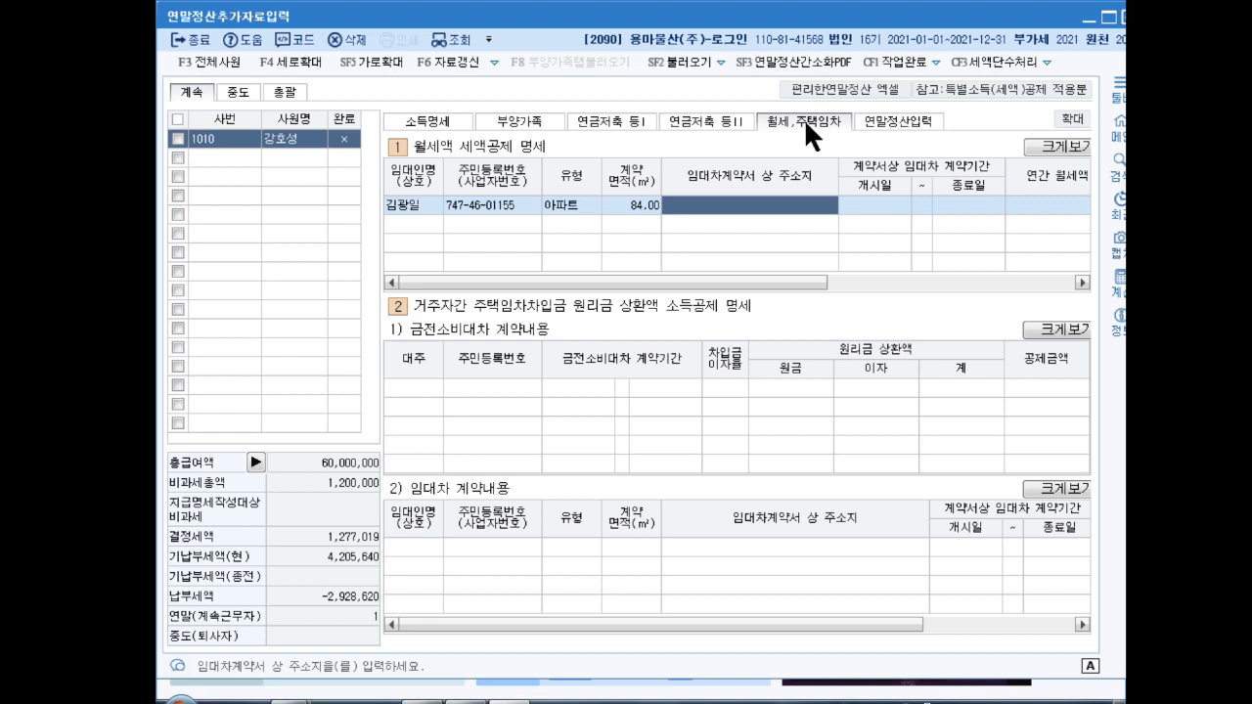
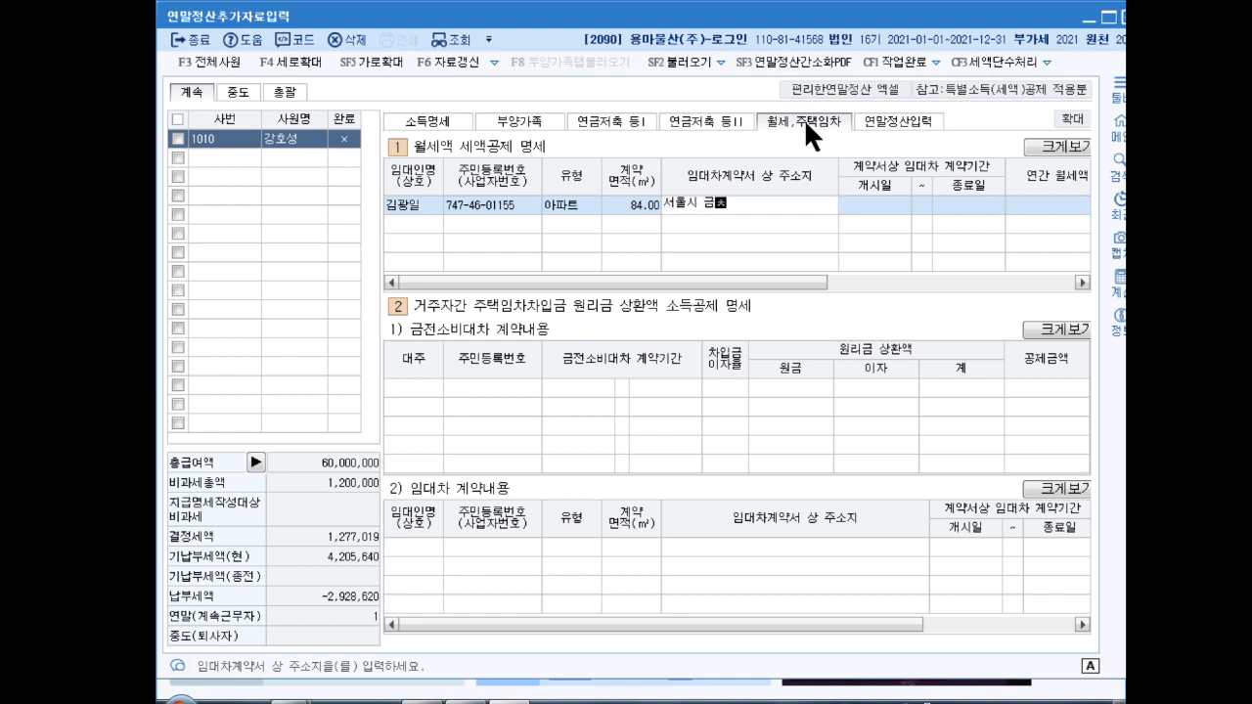
# Step: Enter the lease address, term 2020-07-01 ~ 2022-06-30 and annual rent 9,600,000
pyautogui.press('Return')
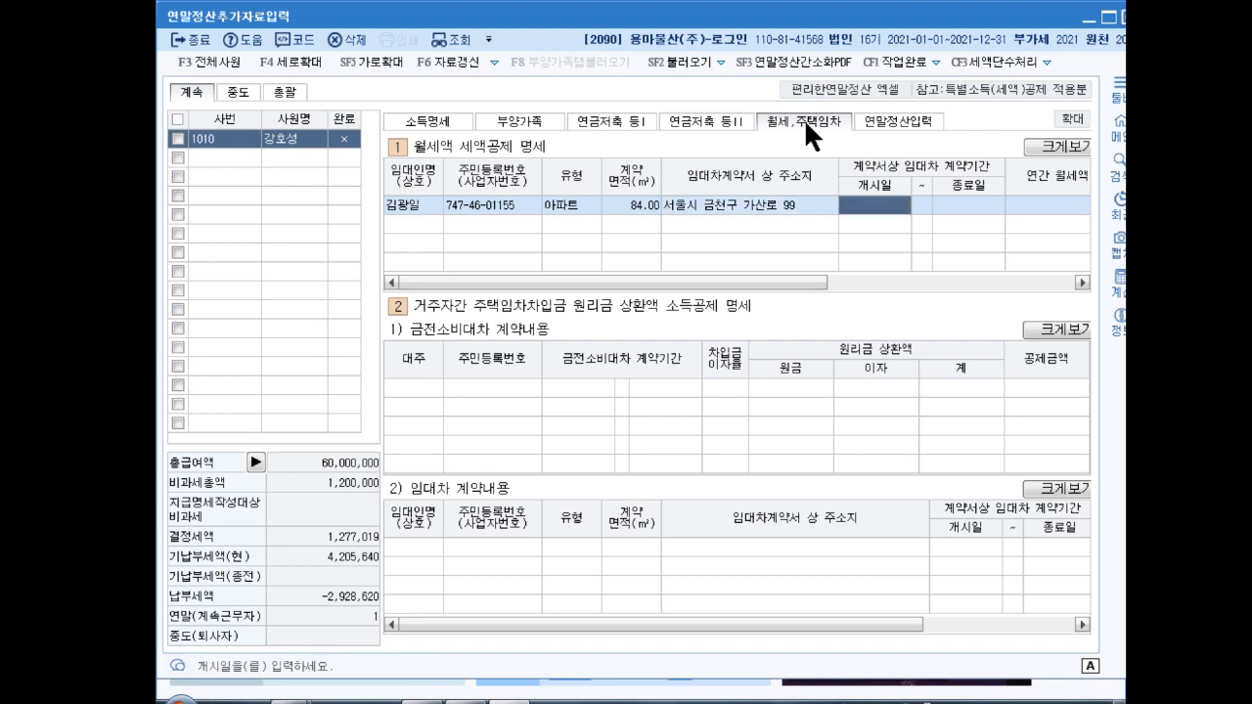
pyautogui.write('2020-07-')
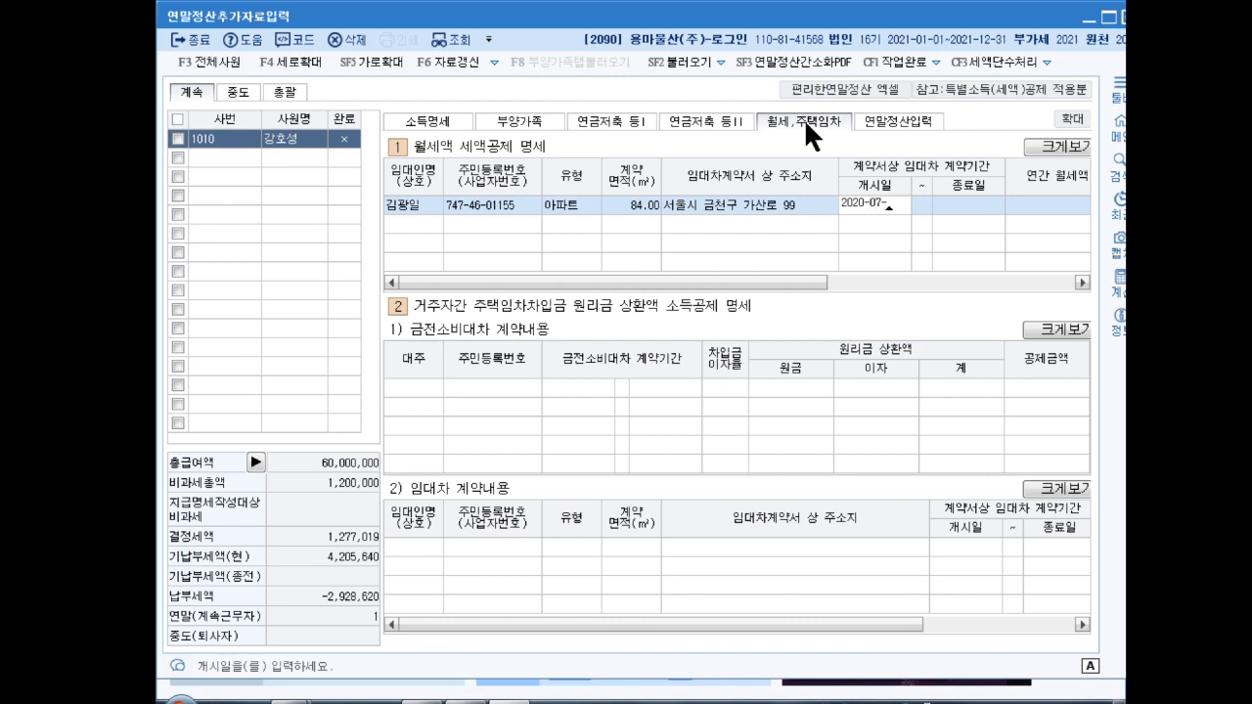
pyautogui.write('01 ~ 2022-')
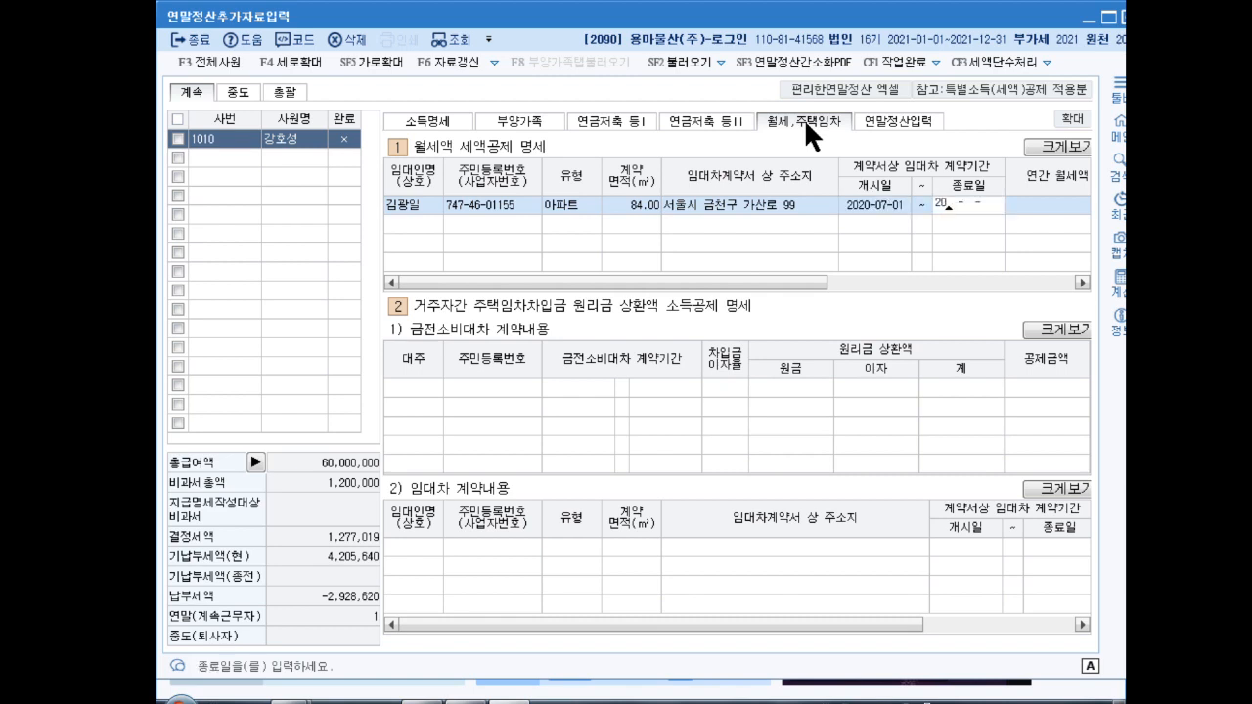
pyautogui.write('06-30')
pyautogui.press('Return')
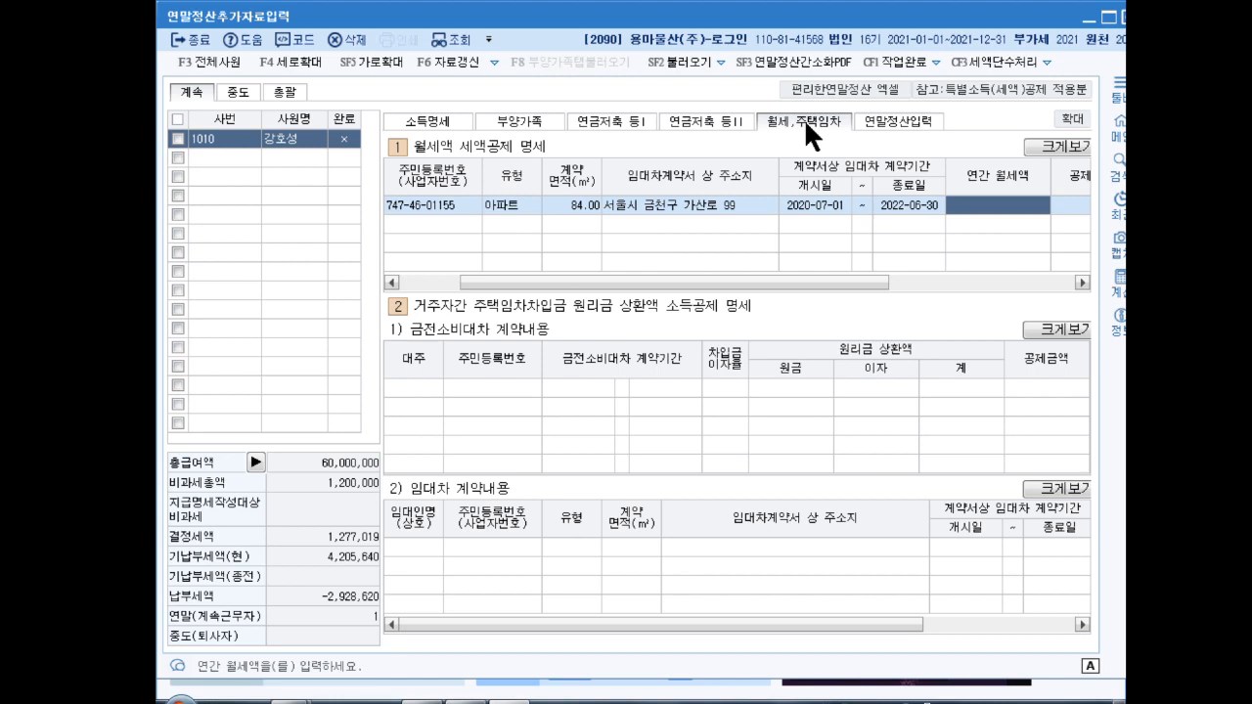
pyautogui.write('9600000')
pyautogui.press('Return')
pyautogui.press('Right')
pyautogui.press('Right')
pyautogui.press('Right')
pyautogui.press('Right')
pyautogui.press('Right')
pyautogui.press('Right')
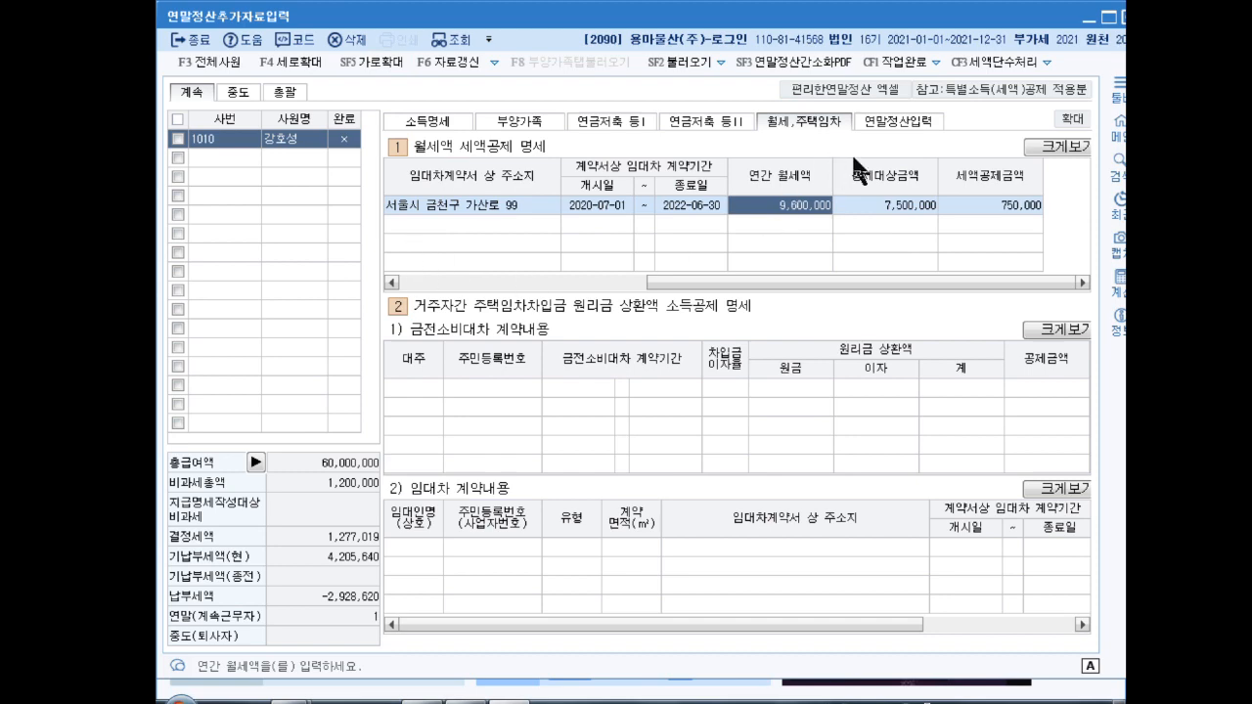
# Step: Return to the 연말정산입력 tab and open the 42.신용카드 등 사용액 breakdown
pyautogui.click(869, 127)
pyautogui.moveTo(1081, 356); pyautogui.dragTo(1088, 432)
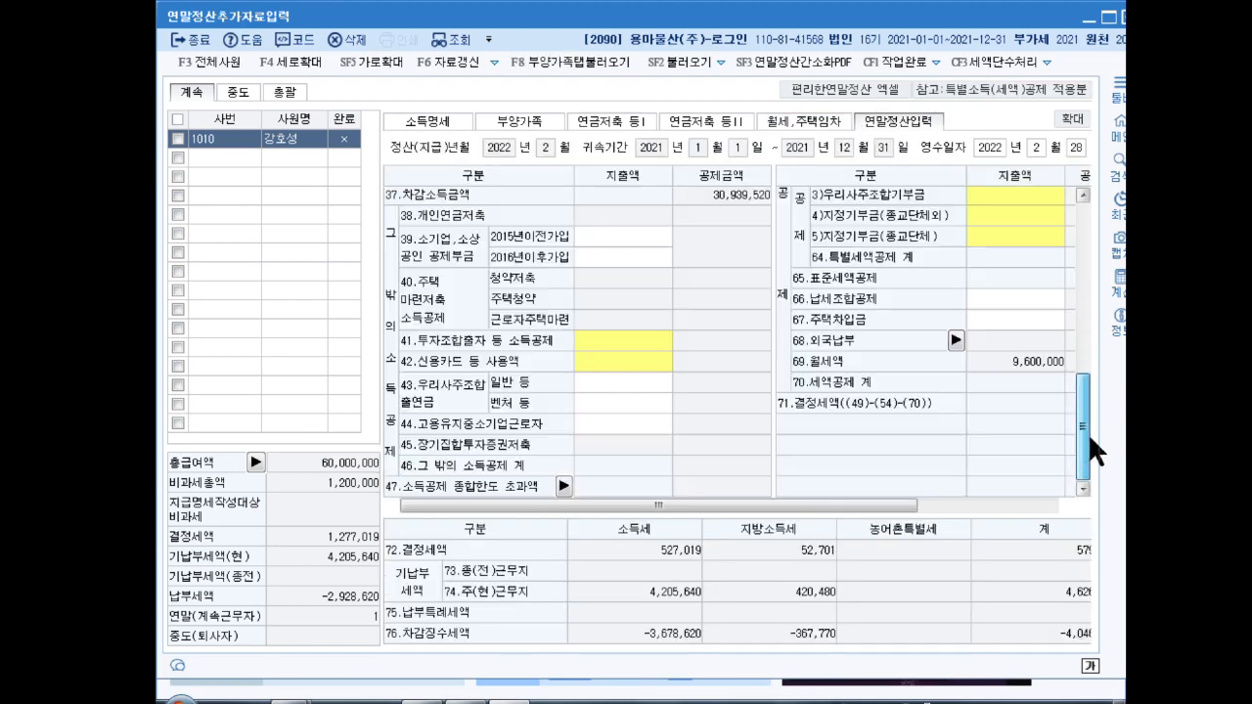
pyautogui.doubleClick(611, 361)
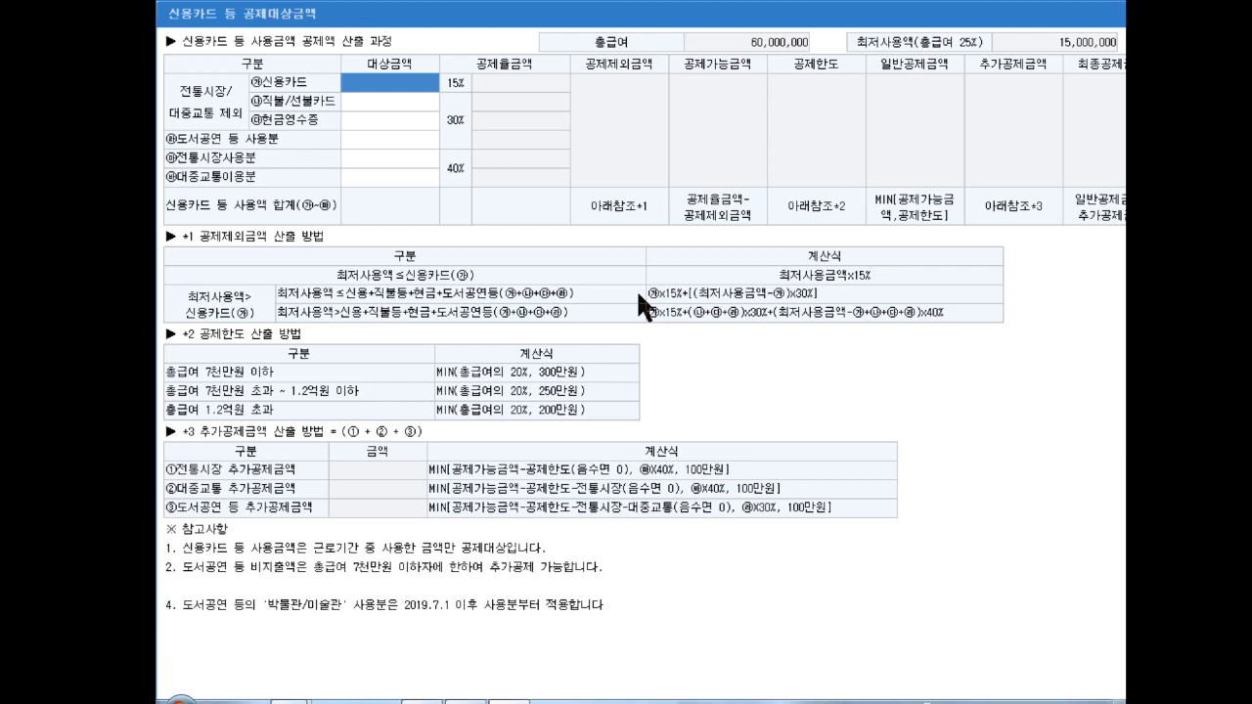
# Step: Enter 22,000,000 credit card, 400,000 market, 600,000 transit and 1,300,000 cash-receipt spending
pyautogui.write('22000000')
pyautogui.press('Return')
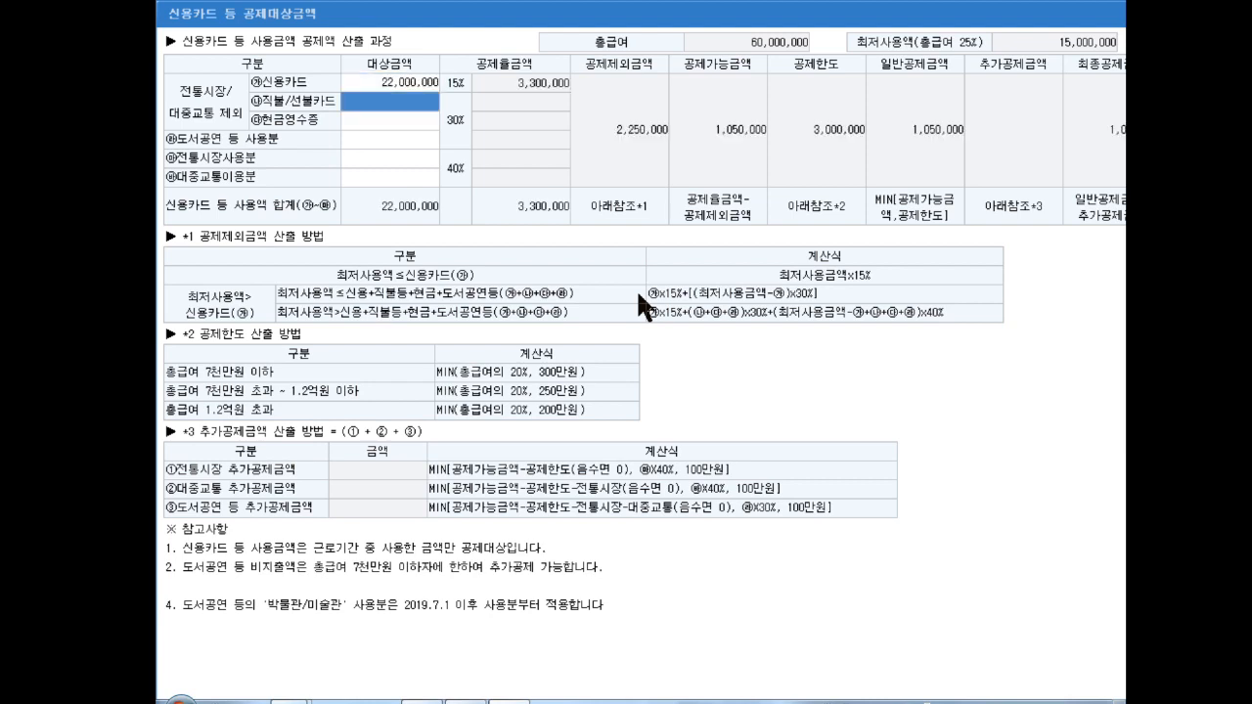
pyautogui.press('Return')
pyautogui.press('Return')
pyautogui.press('Return')
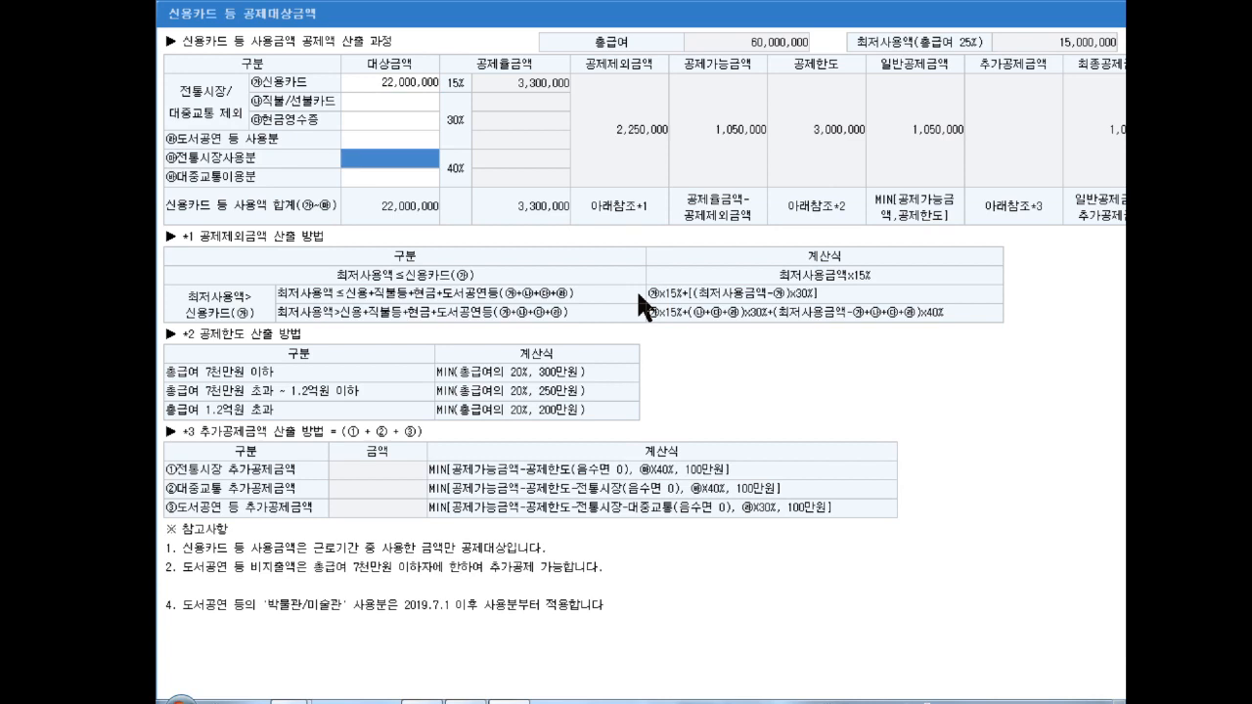
pyautogui.write('4000000')
pyautogui.press('Return')
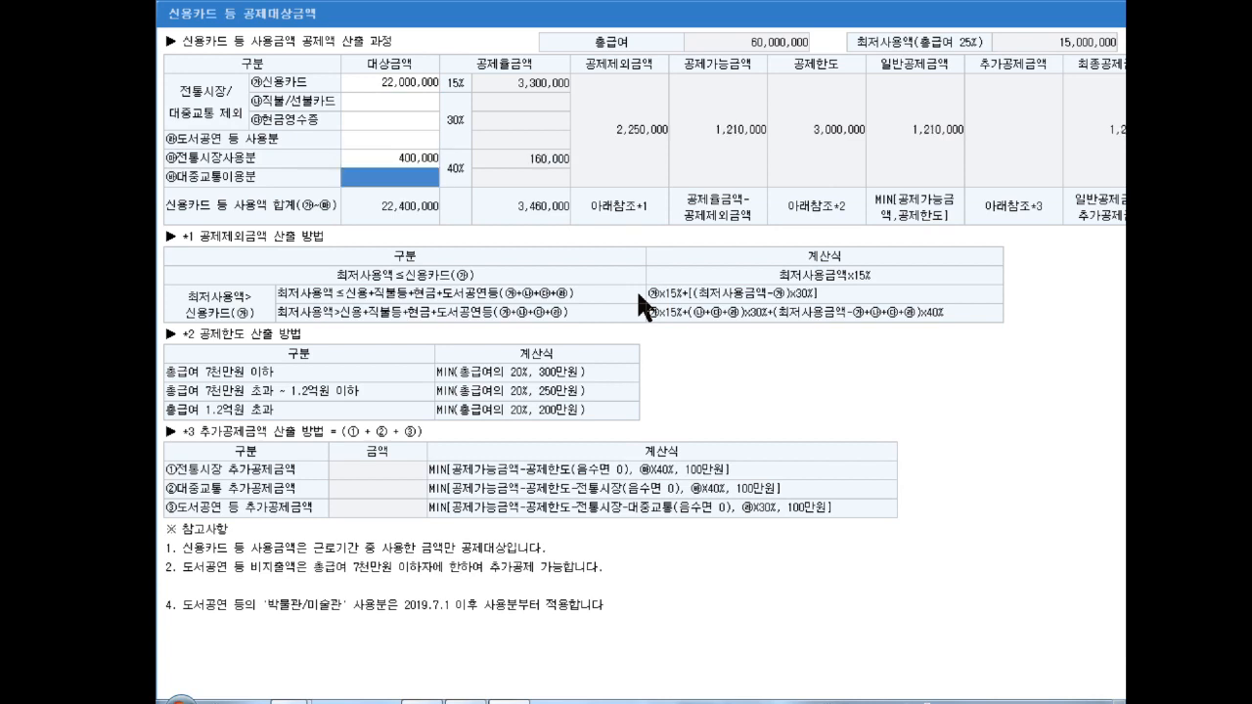
pyautogui.write('6000000')
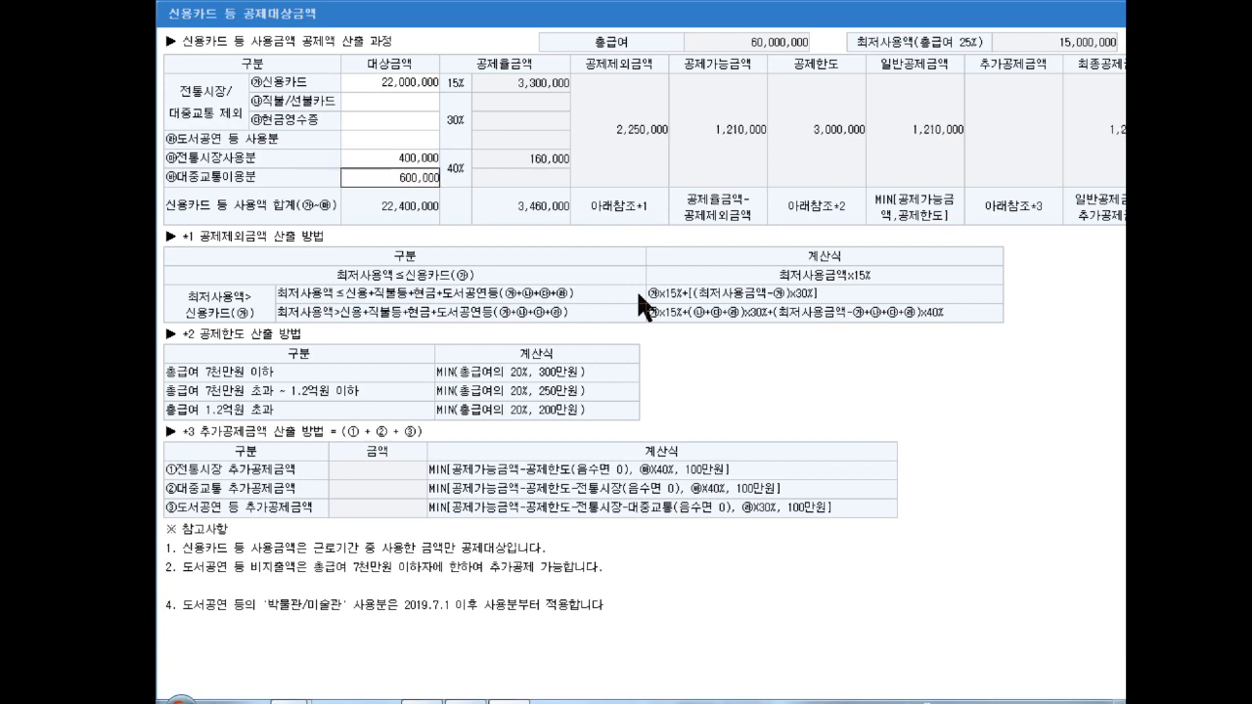
pyautogui.press('Return')
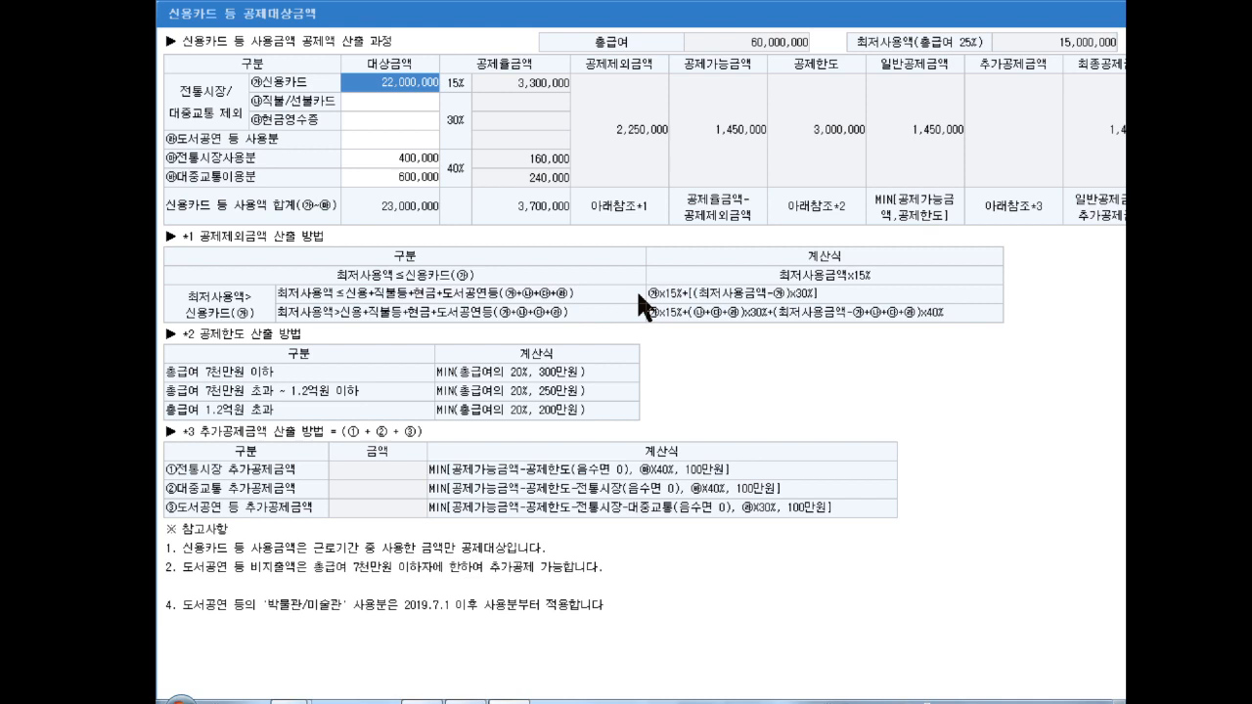
pyautogui.press('Down')
pyautogui.press('Down')
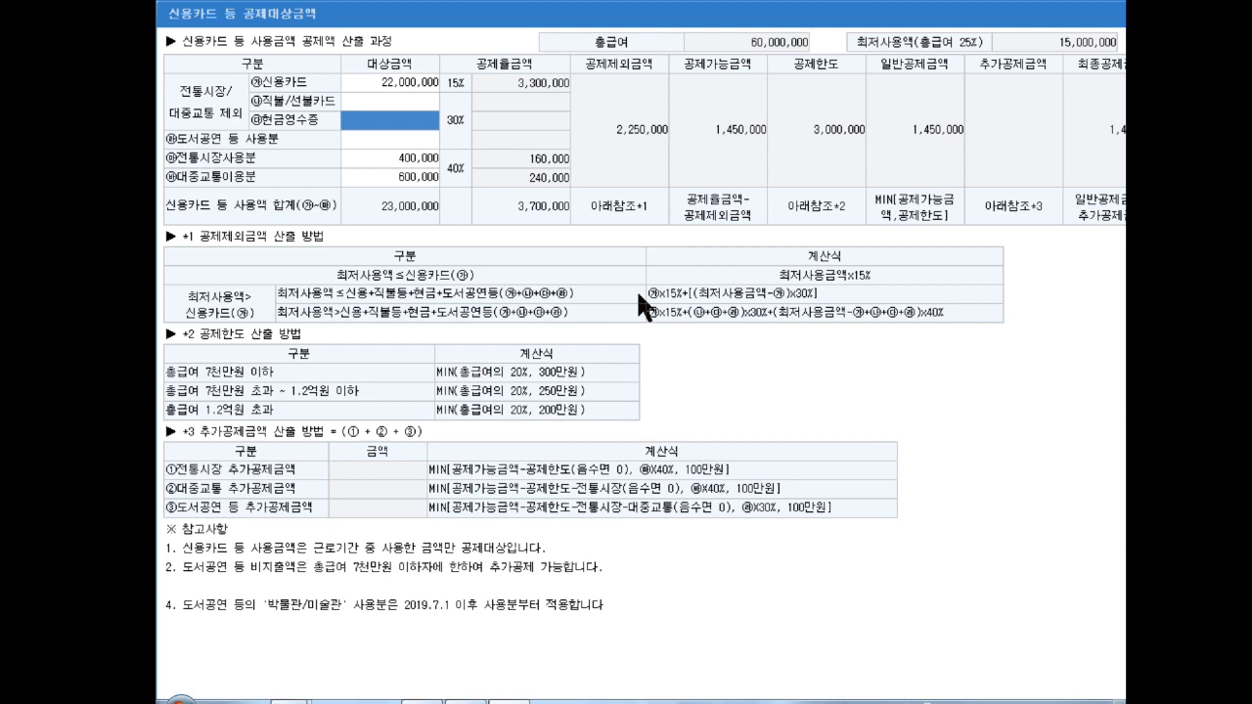
pyautogui.write('1300000')
pyautogui.press('Return')
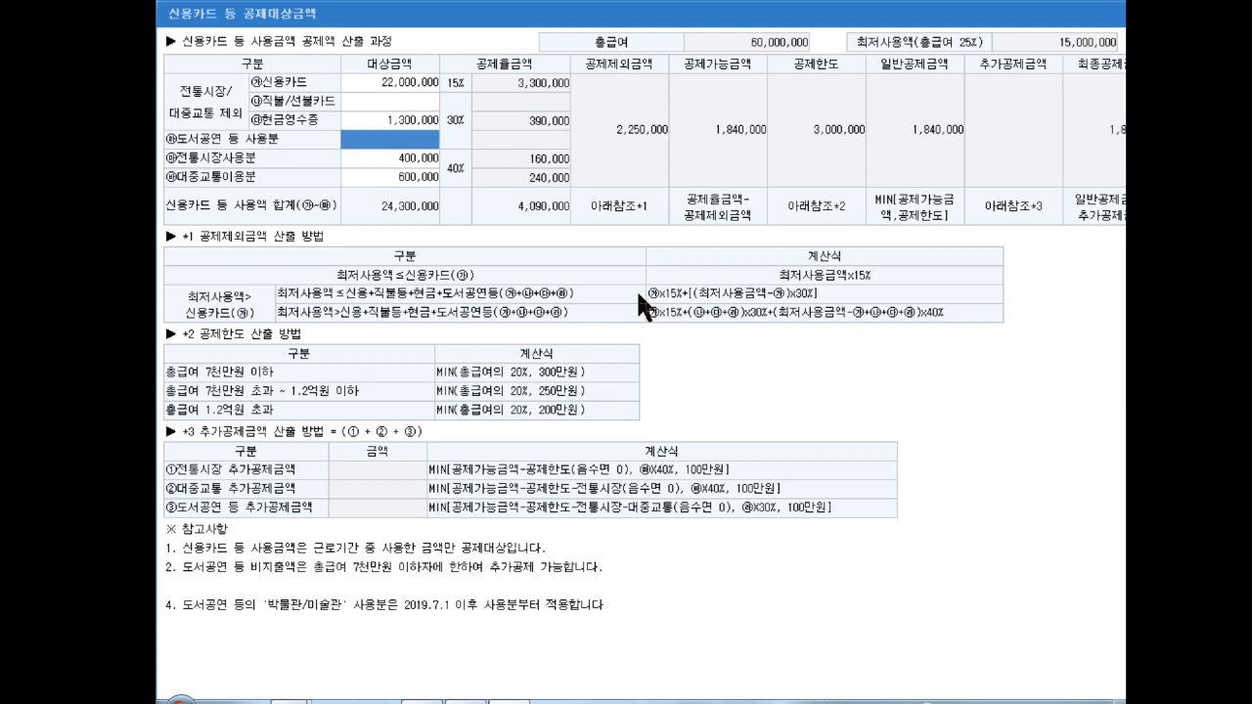